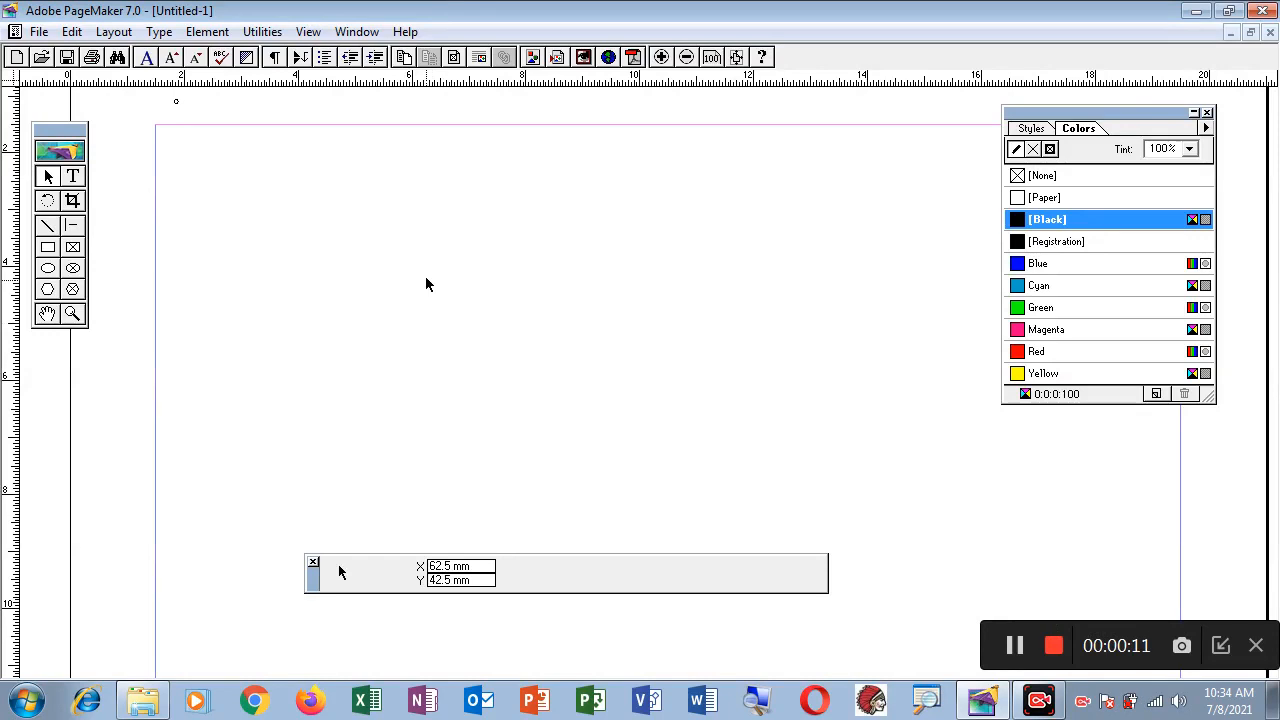
pyautogui.click(194, 36)
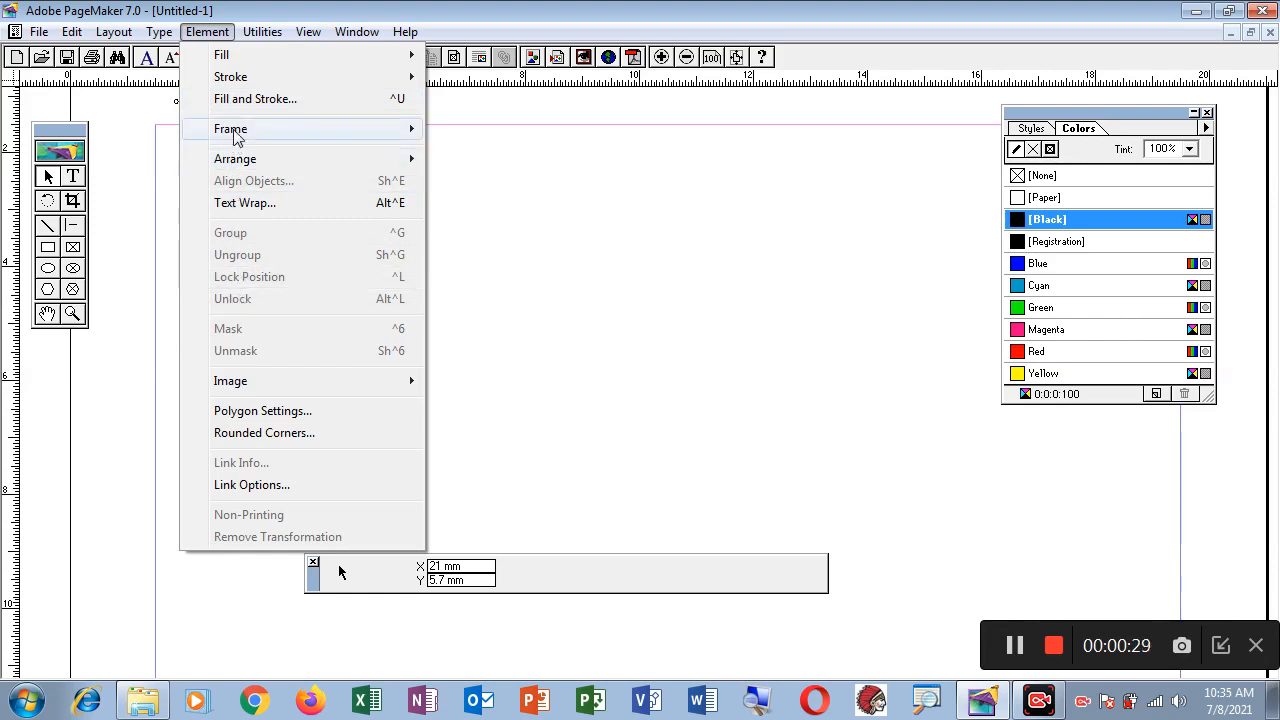
pyautogui.moveTo(238, 133)
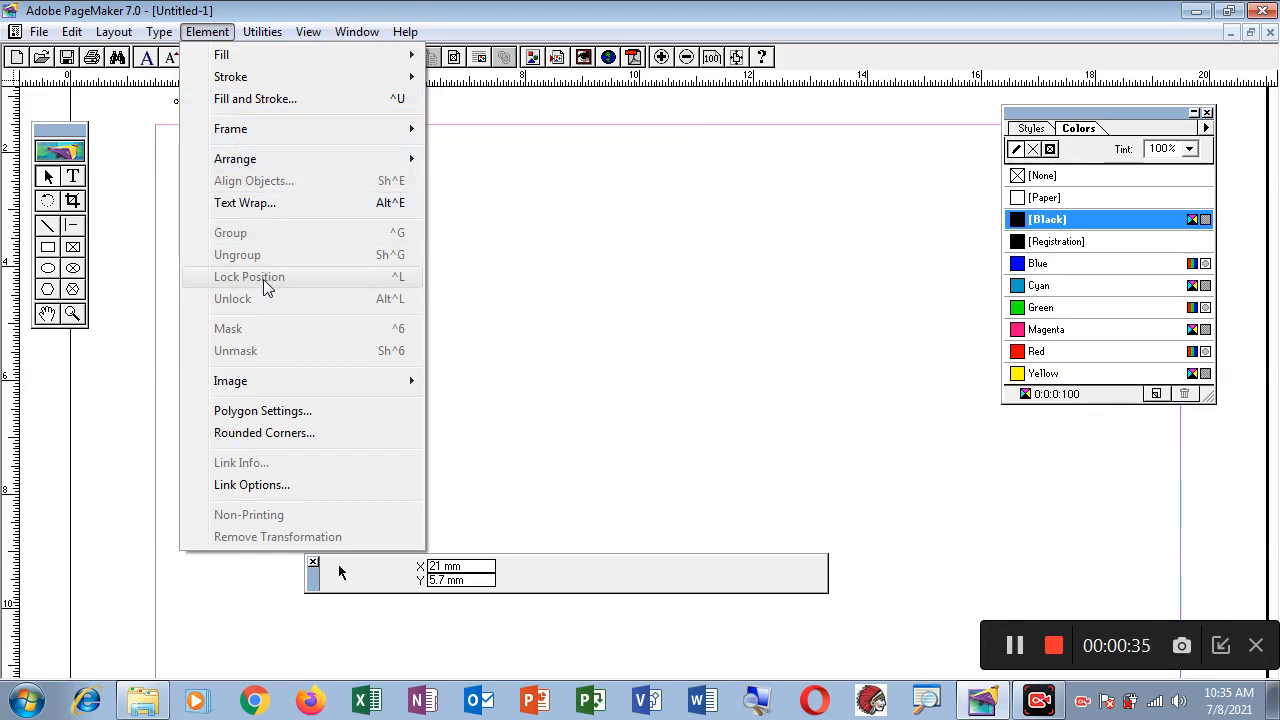
pyautogui.moveTo(250, 170)
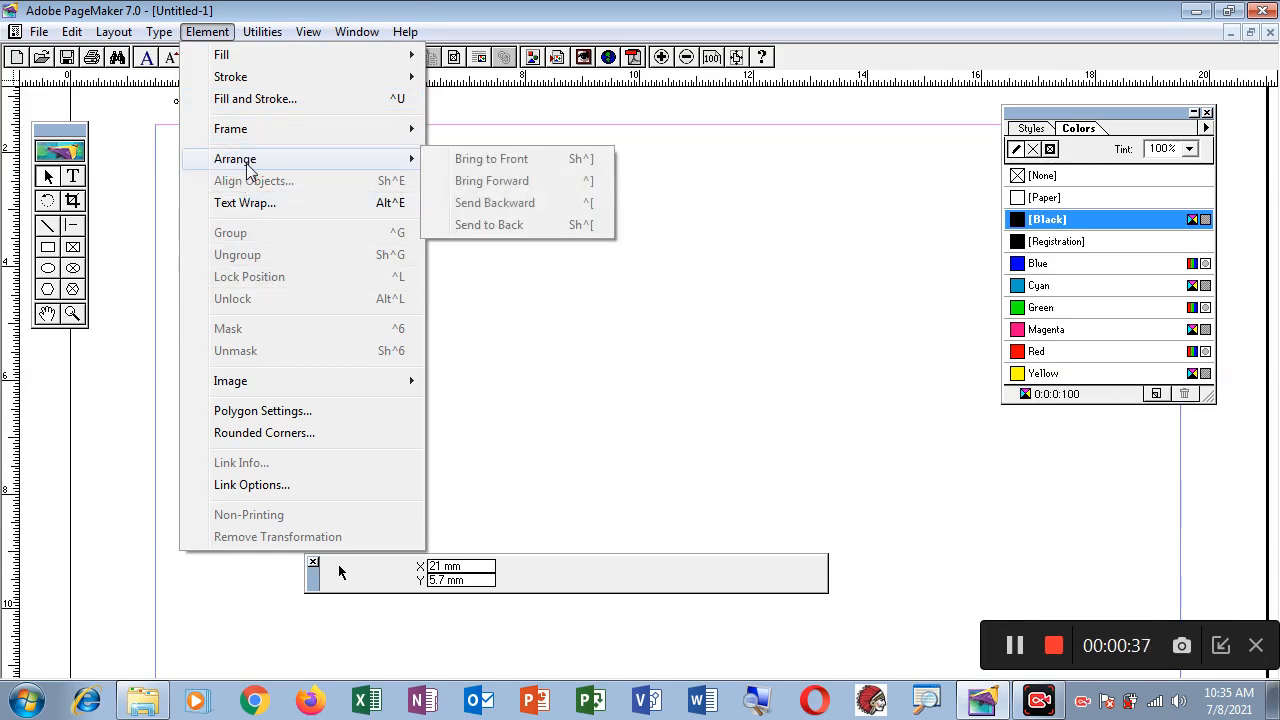
pyautogui.click(689, 158)
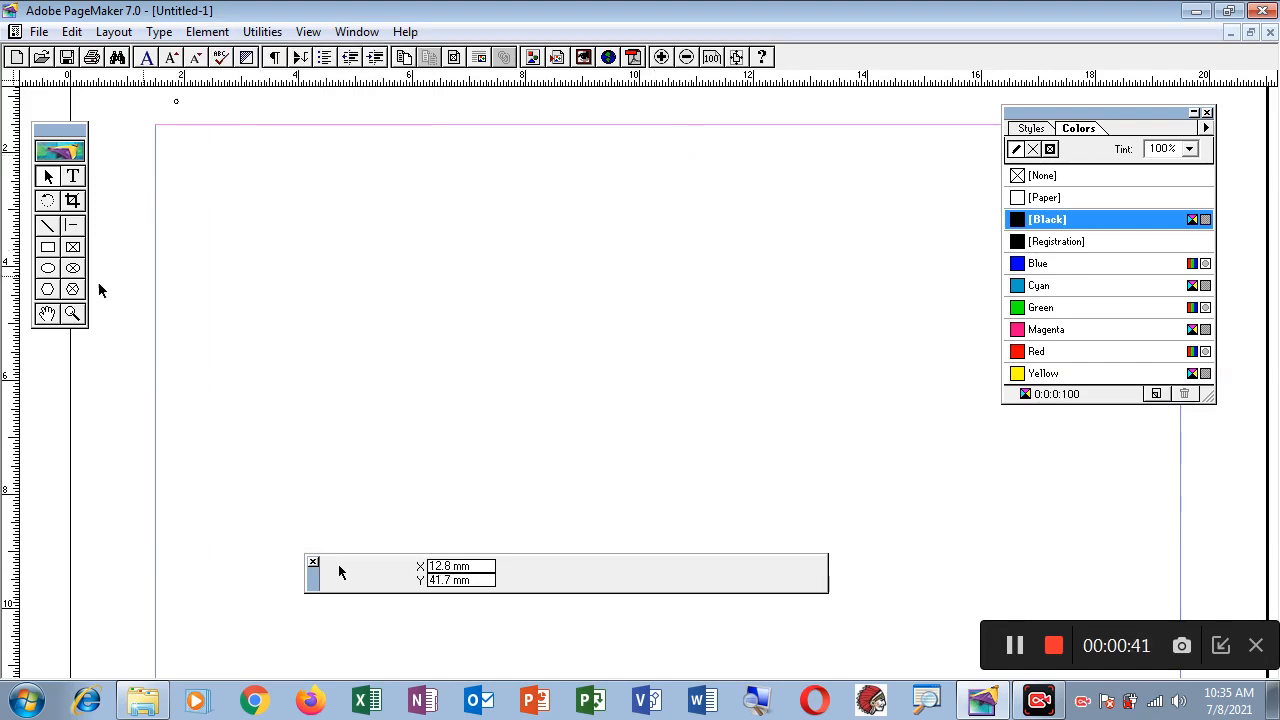
# Draw an ellipse about 55 by 51 mm near the page's upper left and turn off Reverse for its stroke.
pyautogui.click(48, 268)
pyautogui.moveTo(333, 165); pyautogui.dragTo(642, 451)
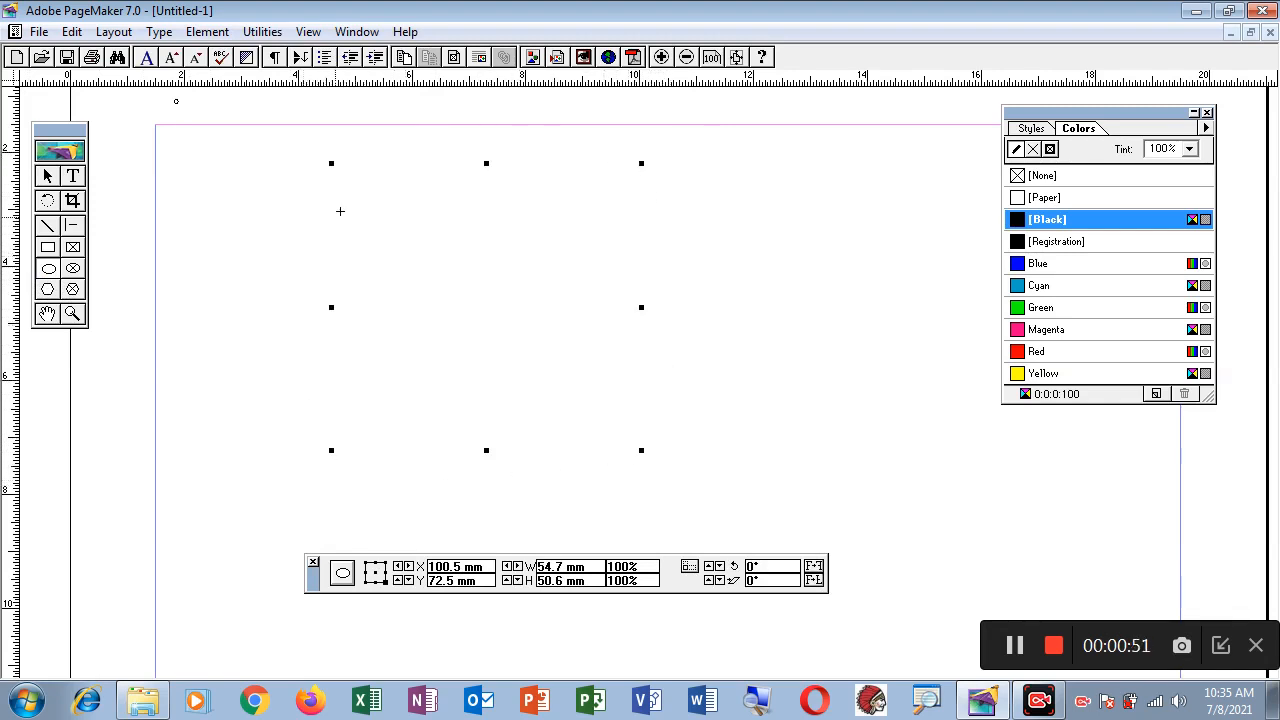
pyautogui.click(205, 32)
pyautogui.click(244, 100)
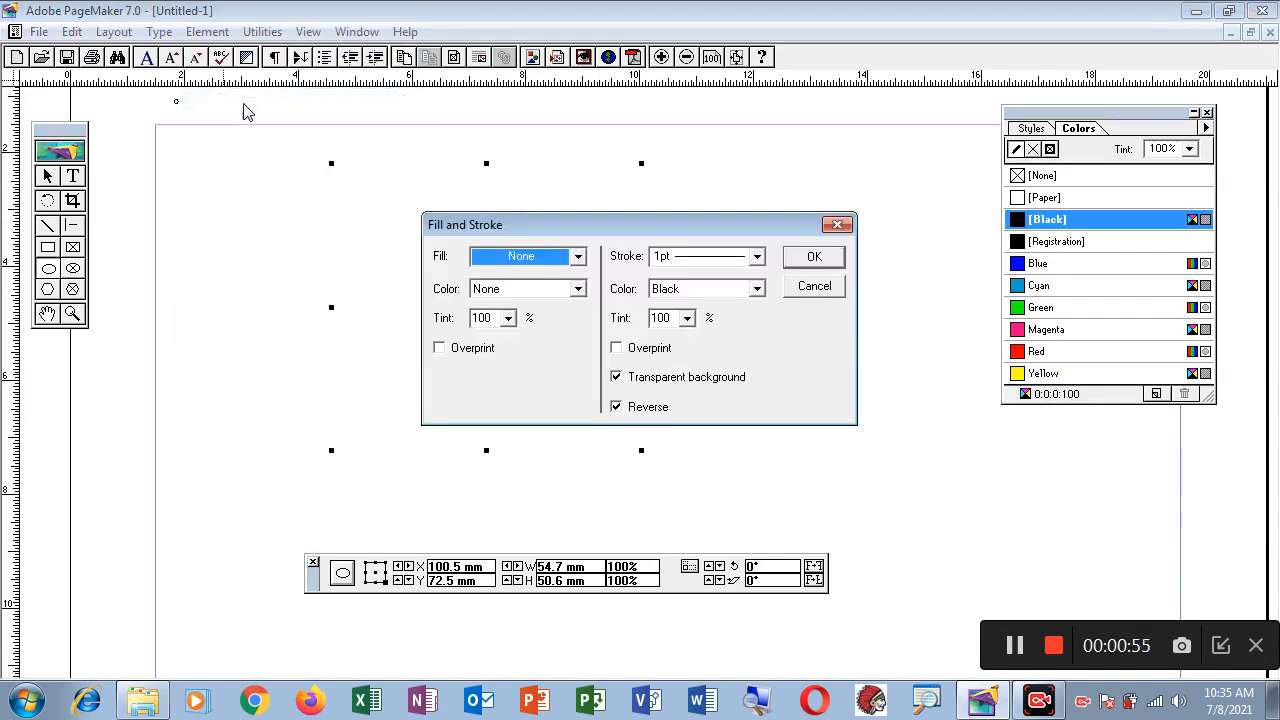
pyautogui.moveTo(601, 232); pyautogui.dragTo(815, 139)
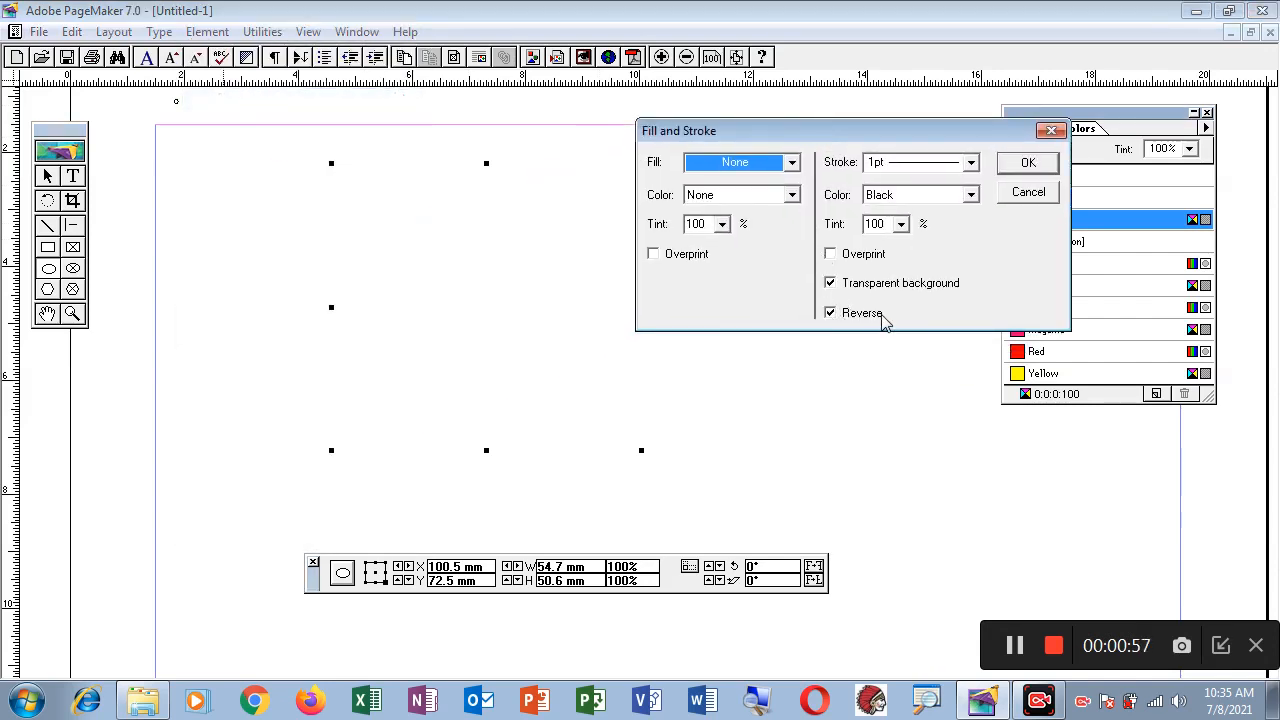
pyautogui.click(831, 314)
pyautogui.click(1016, 165)
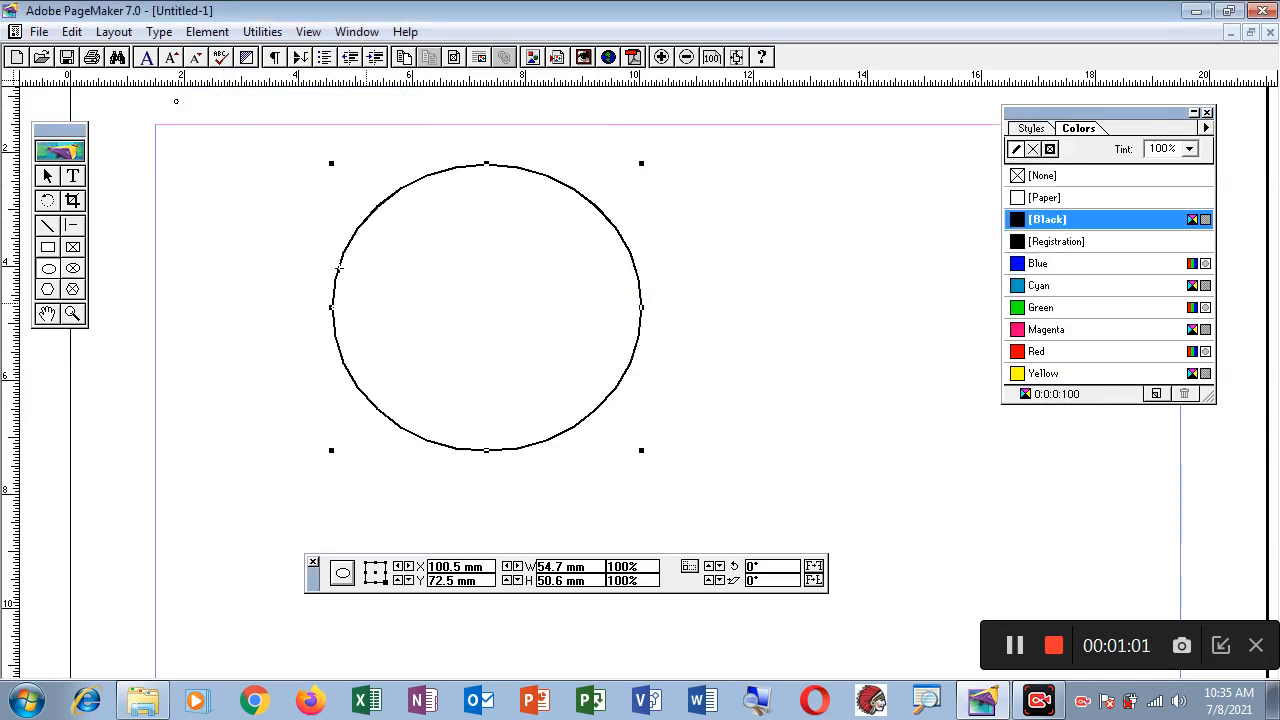
pyautogui.click(207, 34)
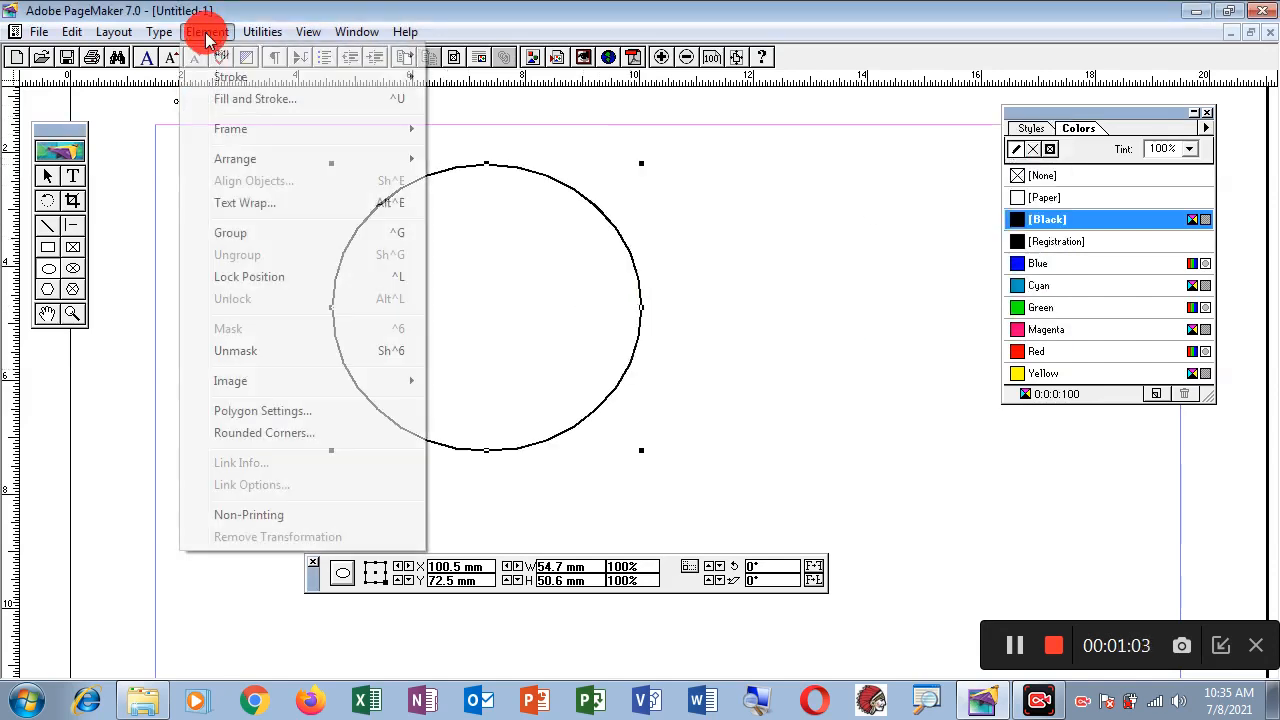
pyautogui.click(245, 94)
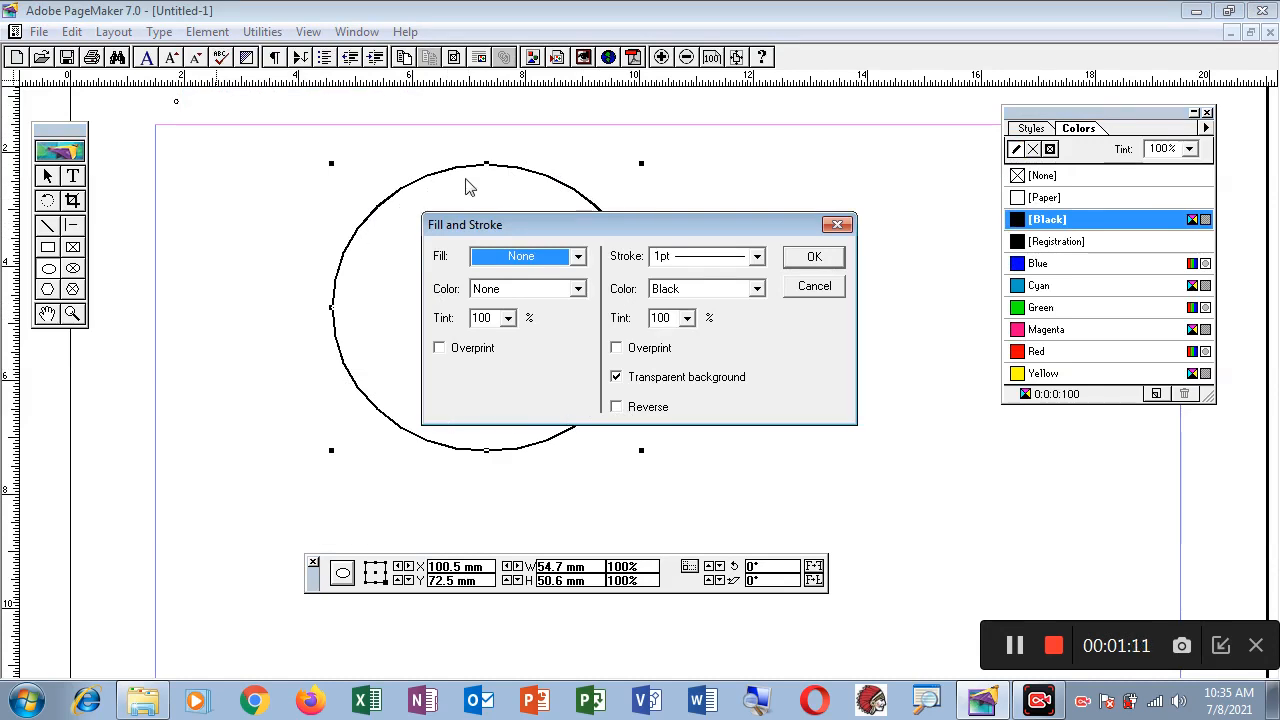
pyautogui.click(814, 258)
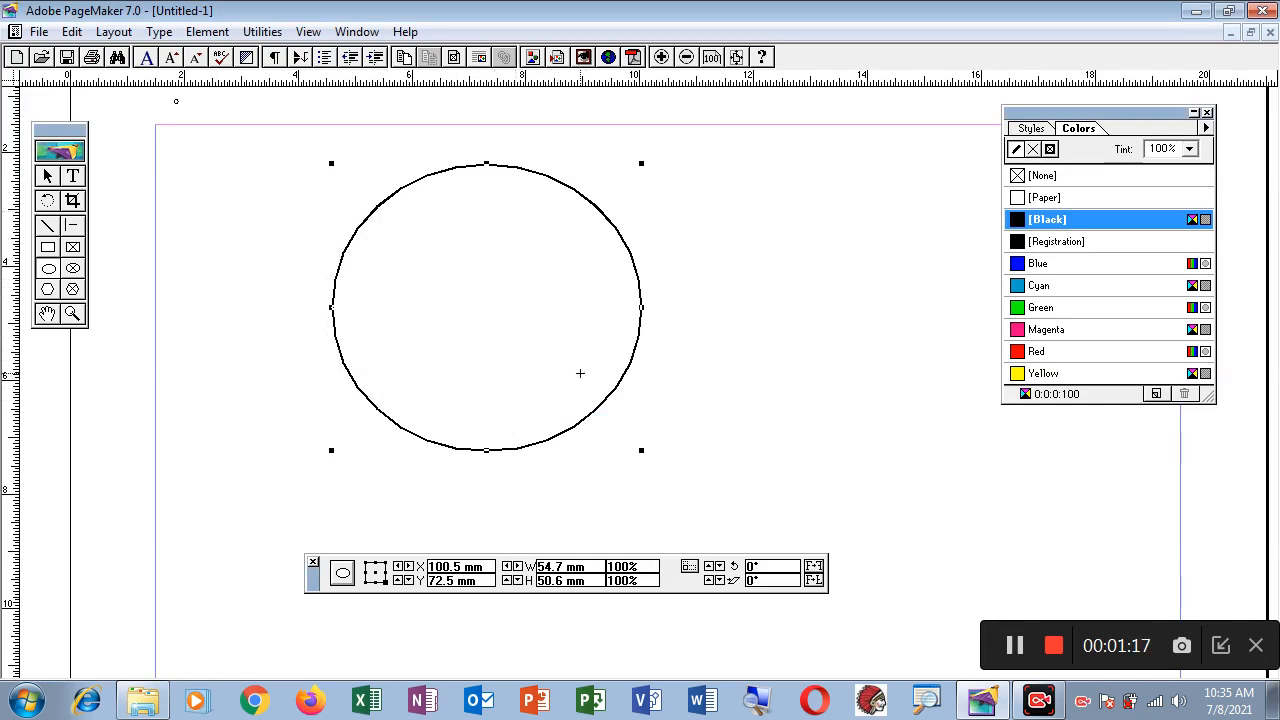
# Fill the ellipse with solid Black.
pyautogui.click(1016, 229)
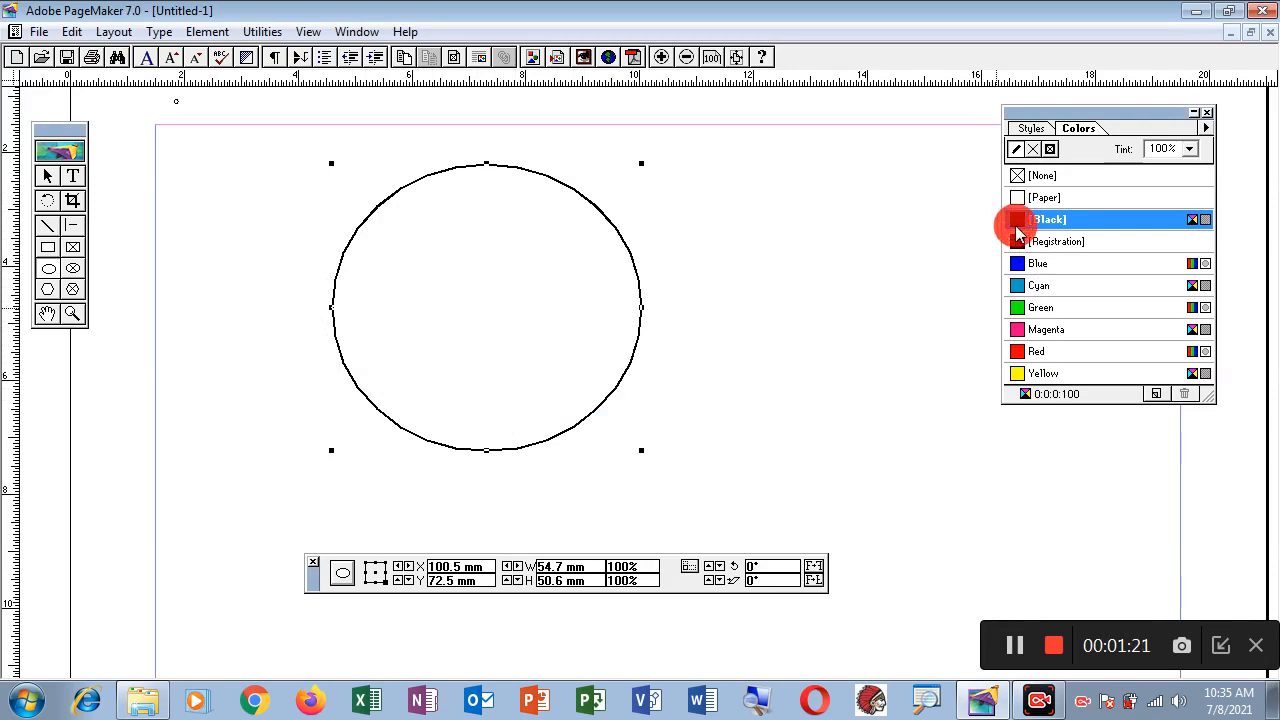
pyautogui.click(1033, 149)
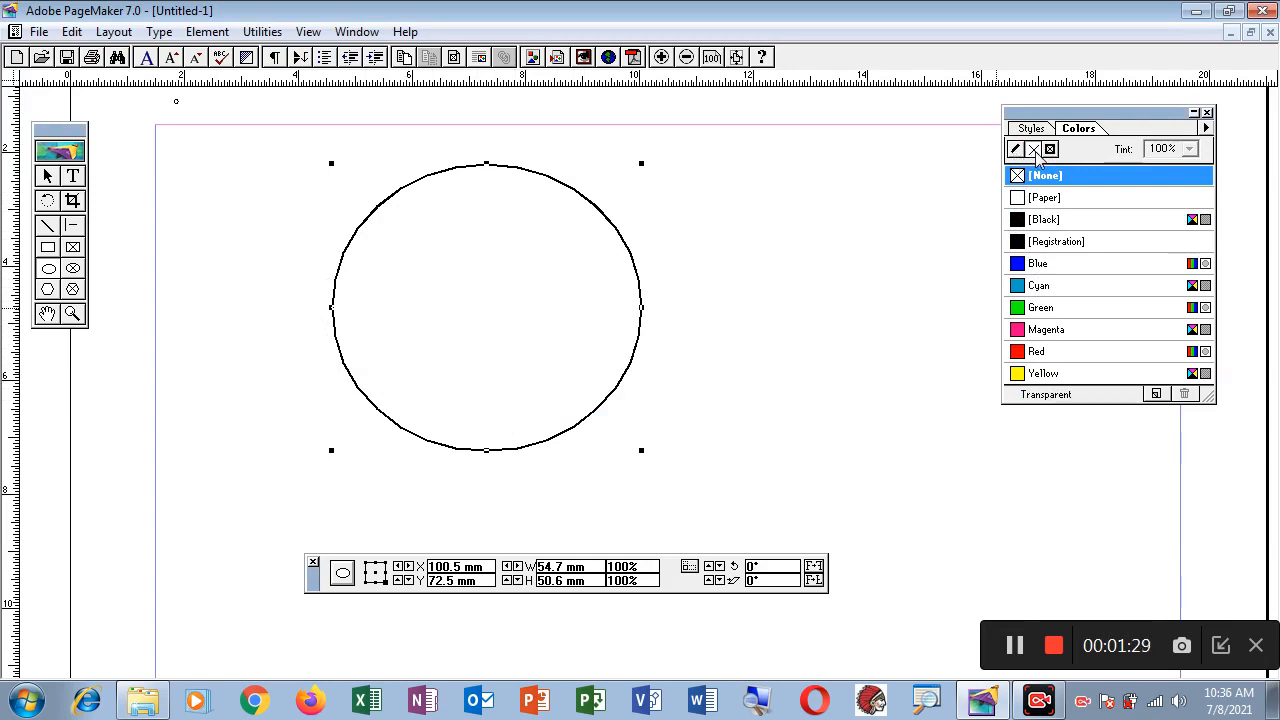
pyautogui.click(1024, 227)
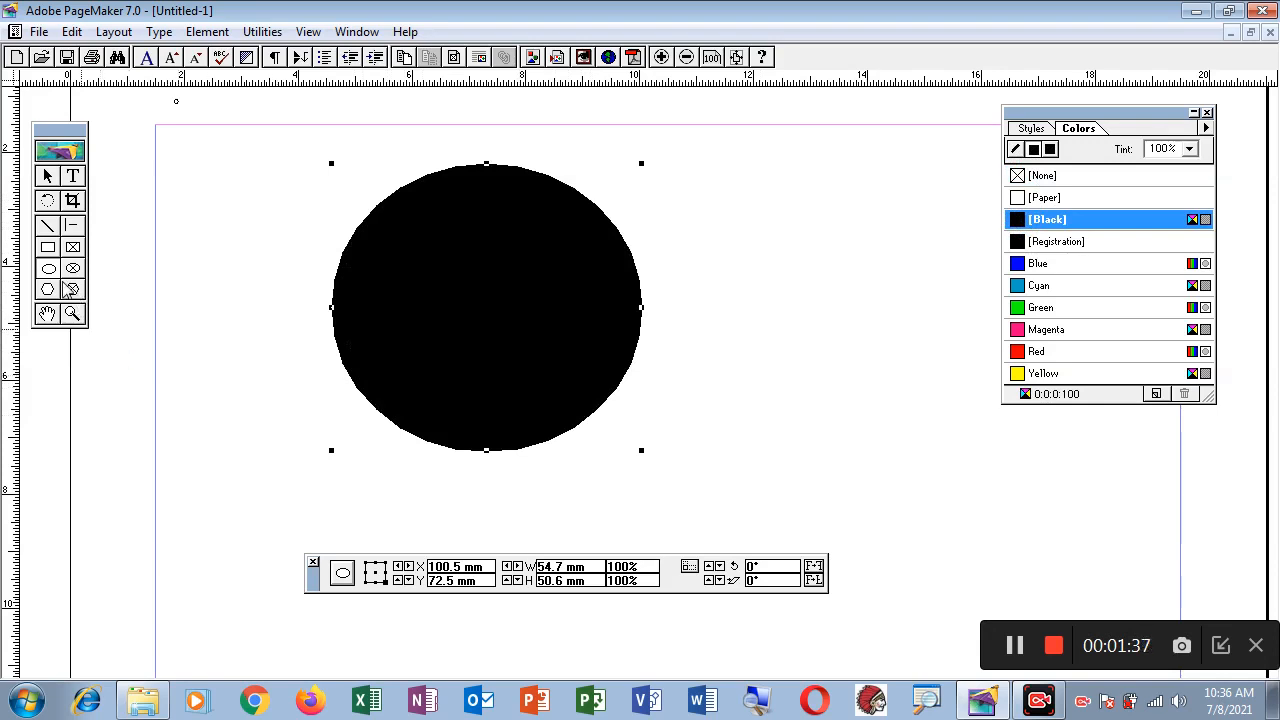
# Draw a rectangle about 71 by 39 mm overlapping the lower right part of the black ellipse and colour it Blue.
pyautogui.click(48, 247)
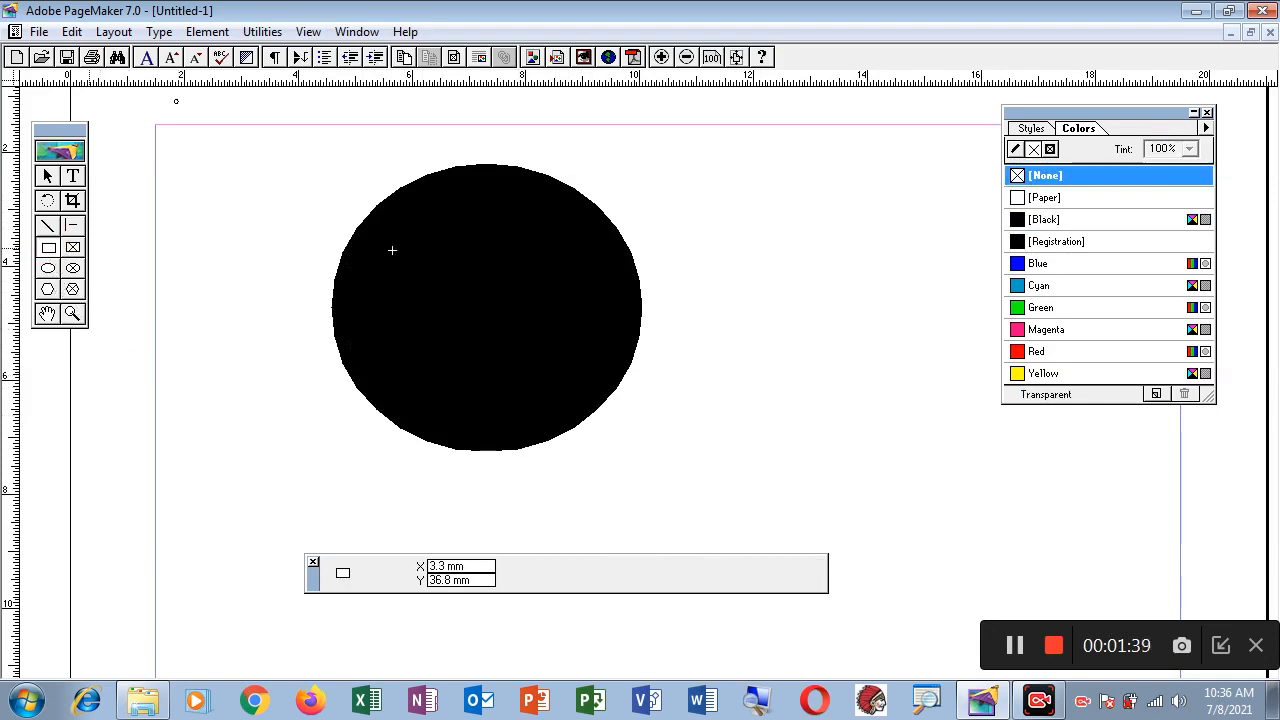
pyautogui.moveTo(445, 240); pyautogui.dragTo(850, 459)
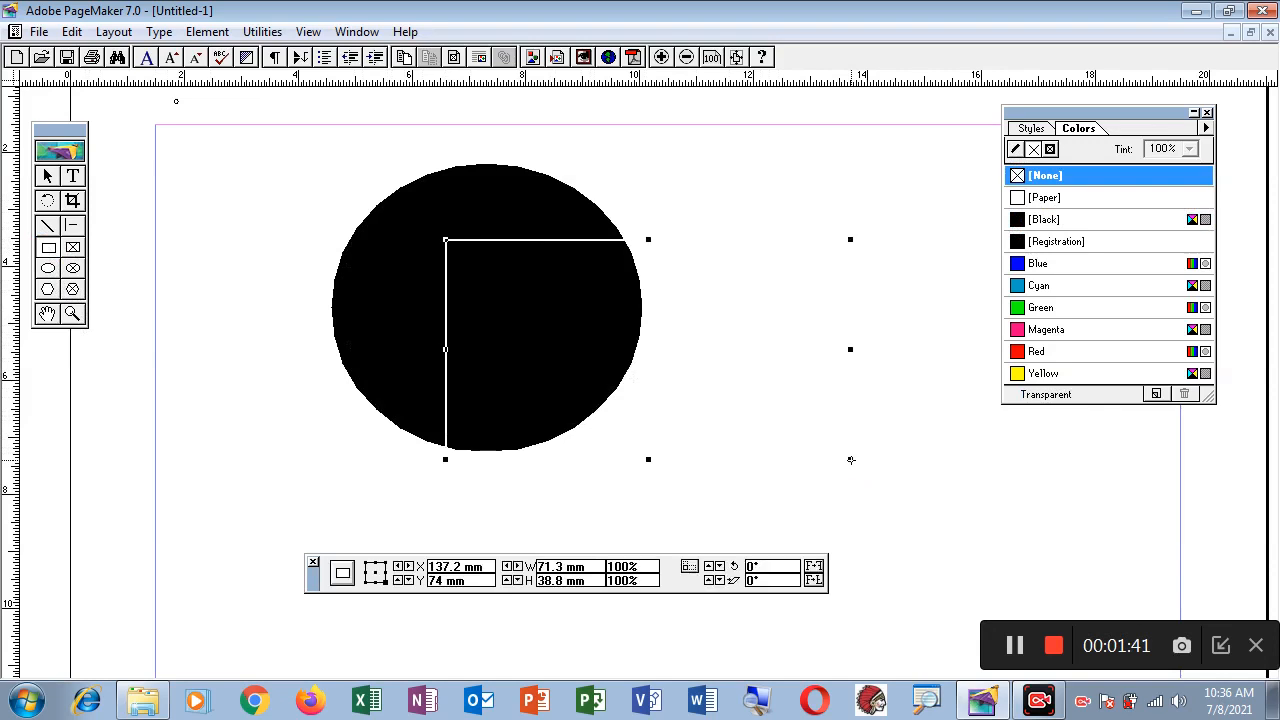
pyautogui.click(1024, 272)
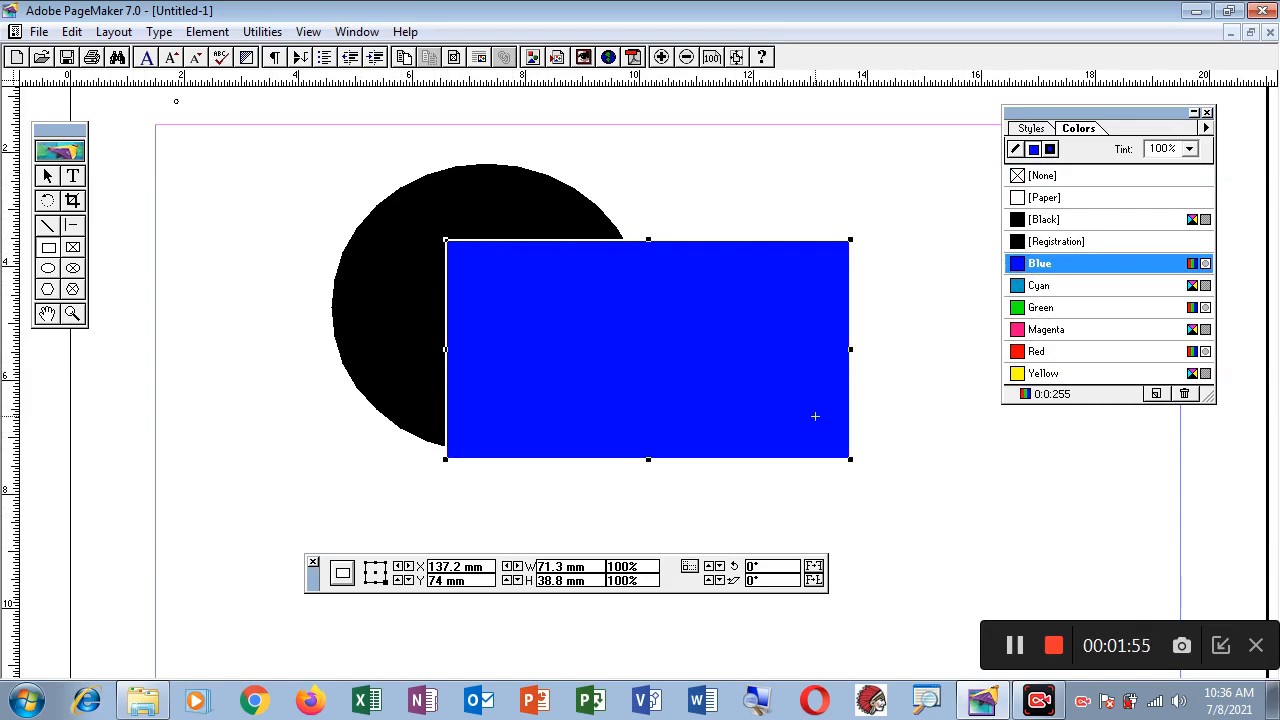
pyautogui.click(160, 31)
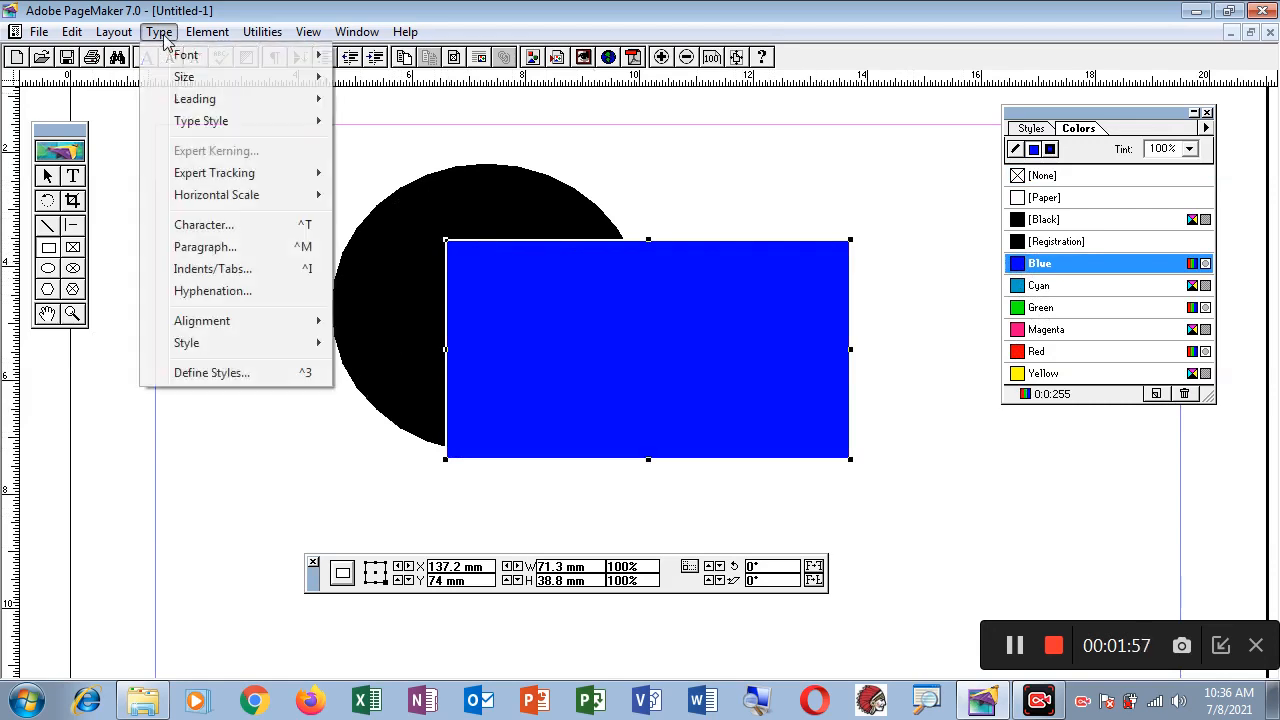
pyautogui.moveTo(201, 34)
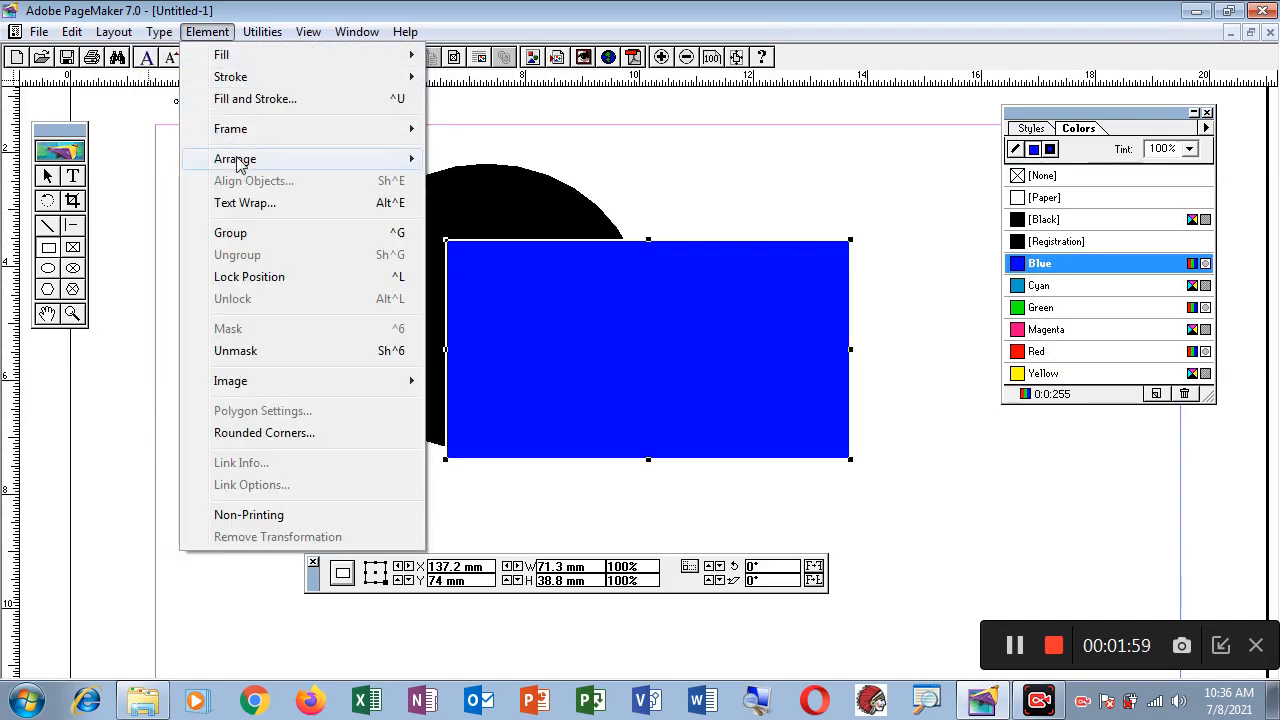
pyautogui.moveTo(237, 158)
pyautogui.click(686, 171)
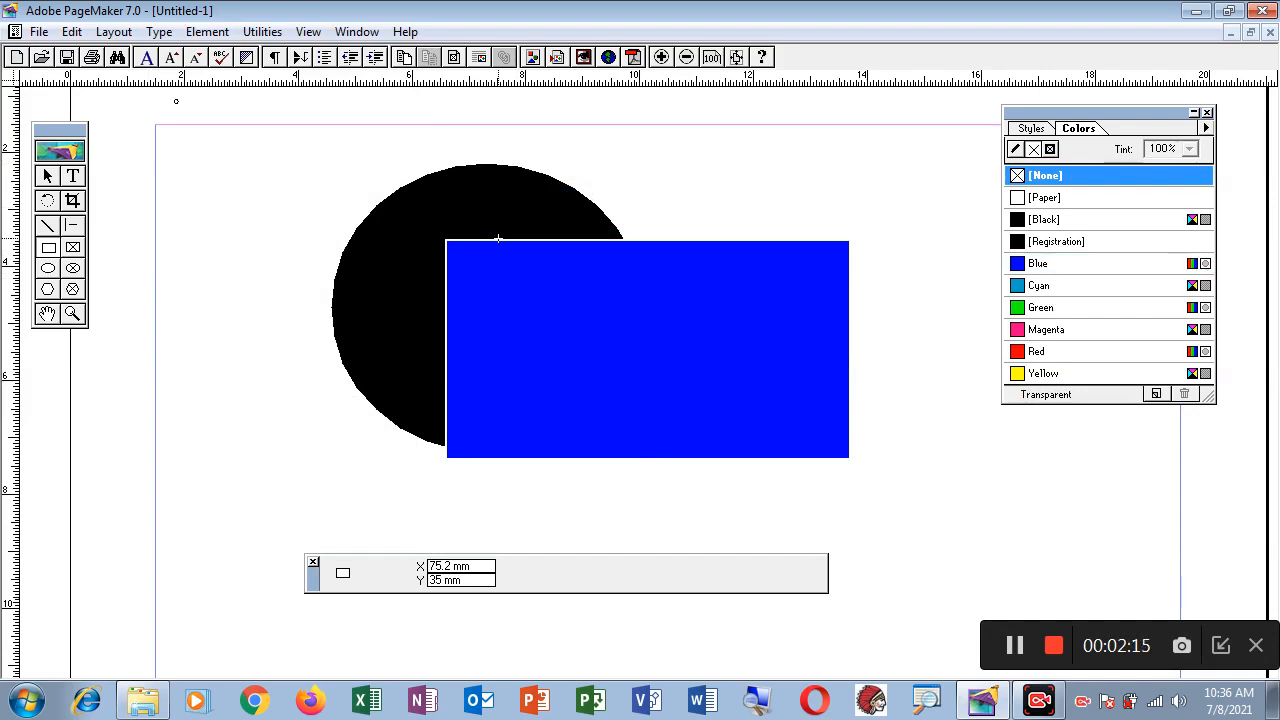
# Select the blue rectangle with the Pointer tool and apply Bring Forward to it.
pyautogui.click(47, 175)
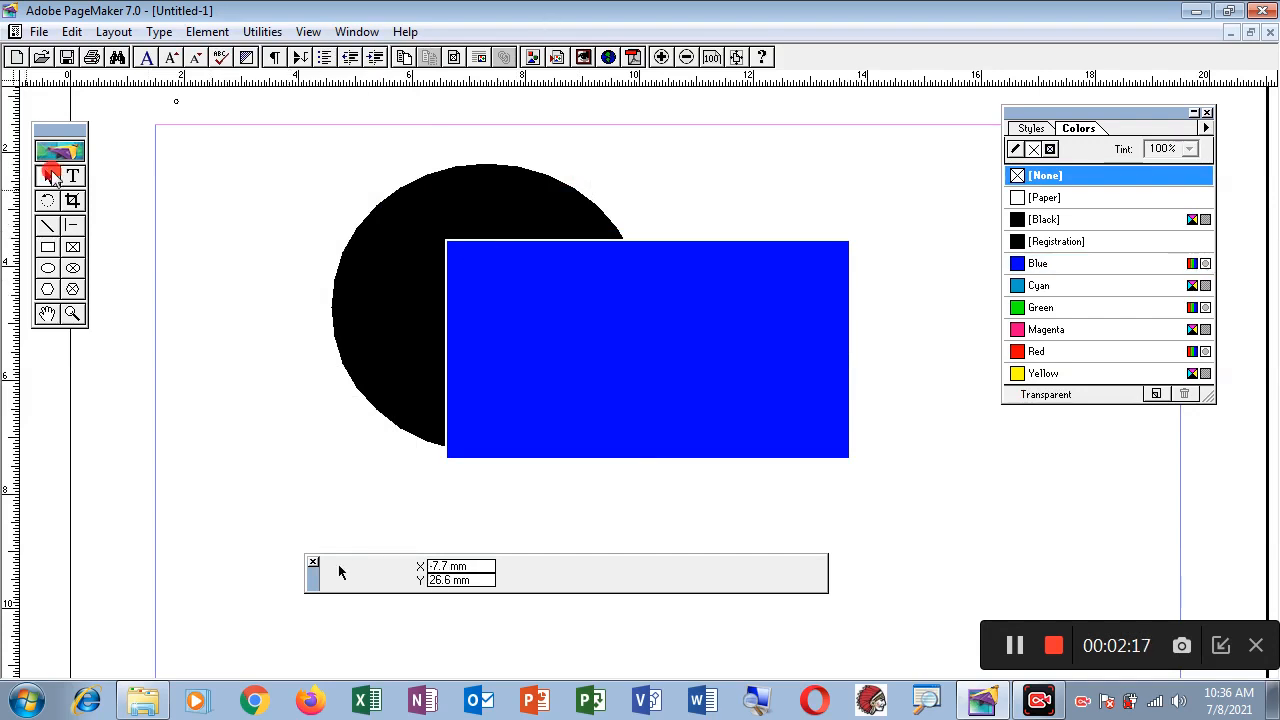
pyautogui.click(576, 272)
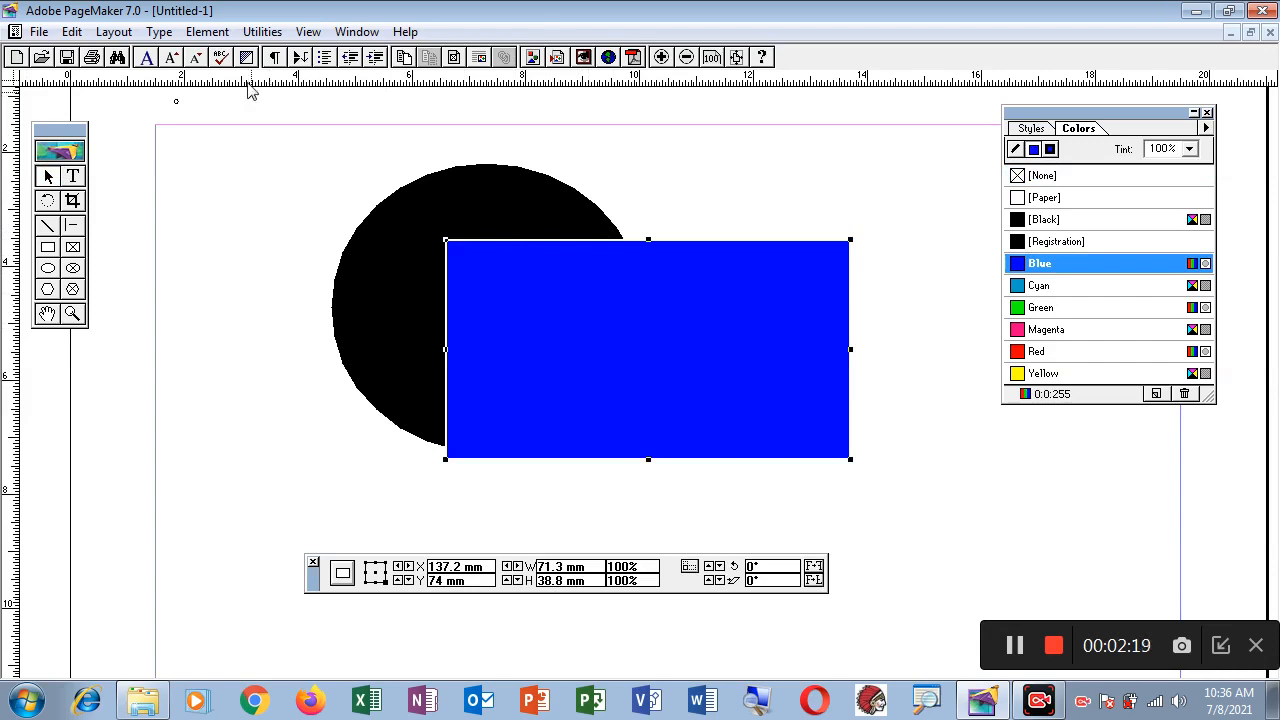
pyautogui.click(209, 33)
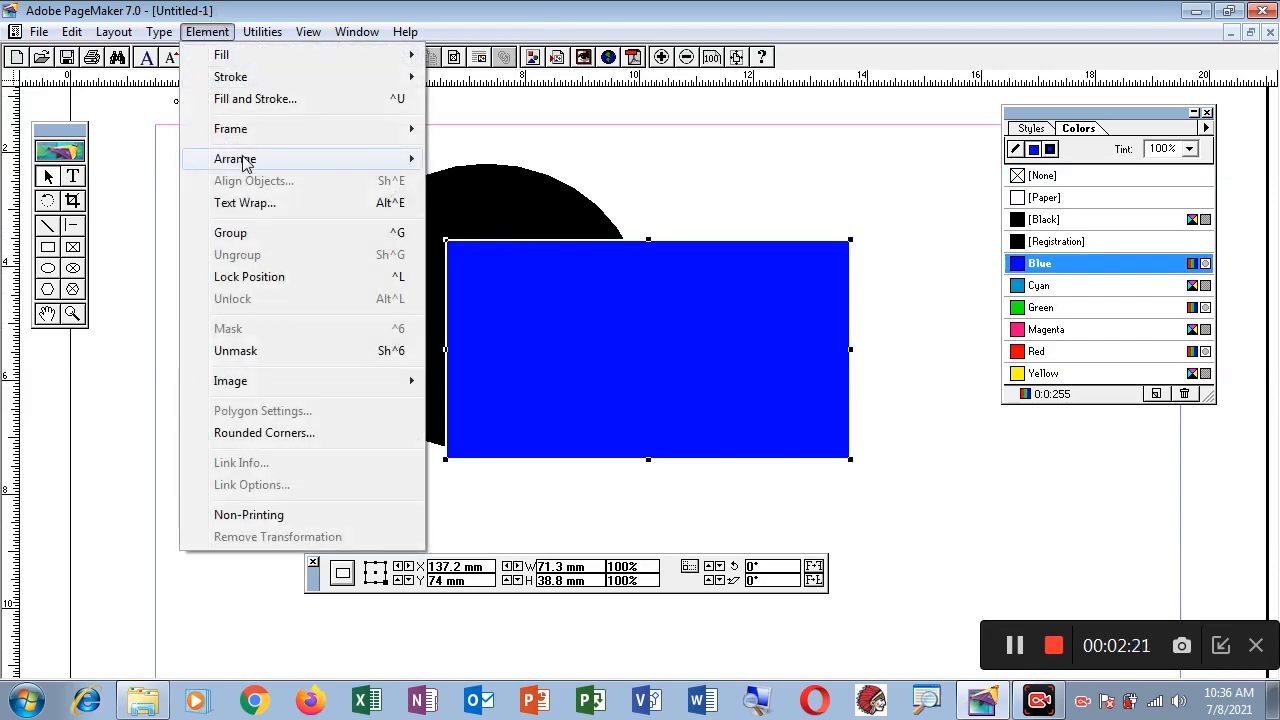
pyautogui.moveTo(245, 163)
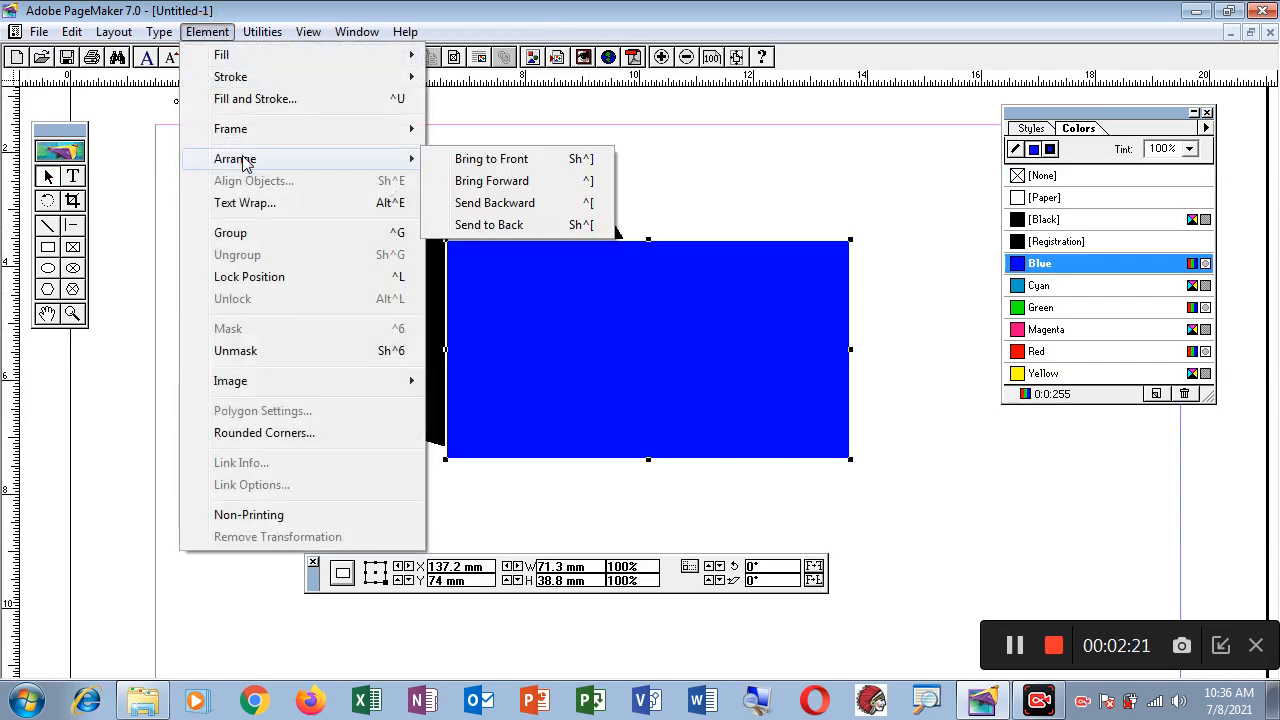
pyautogui.click(490, 186)
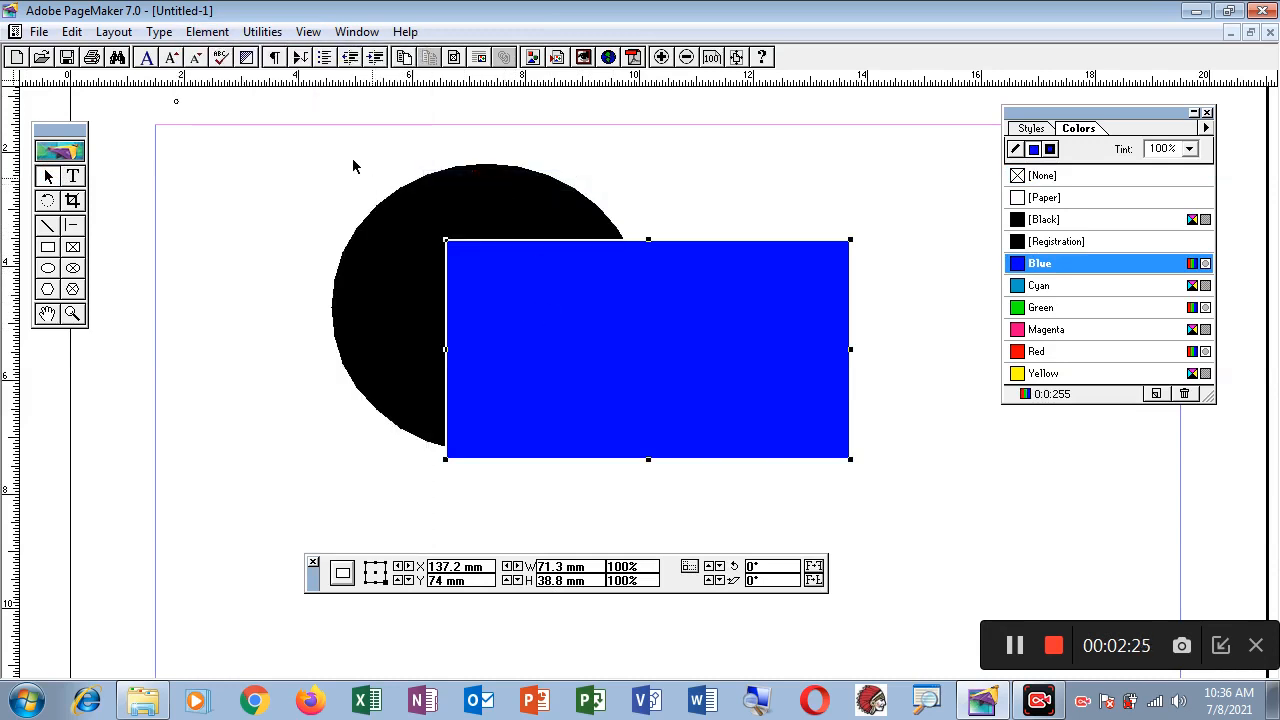
# Send the blue rectangle backward one level, behind the black ellipse.
pyautogui.click(218, 31)
pyautogui.moveTo(234, 159)
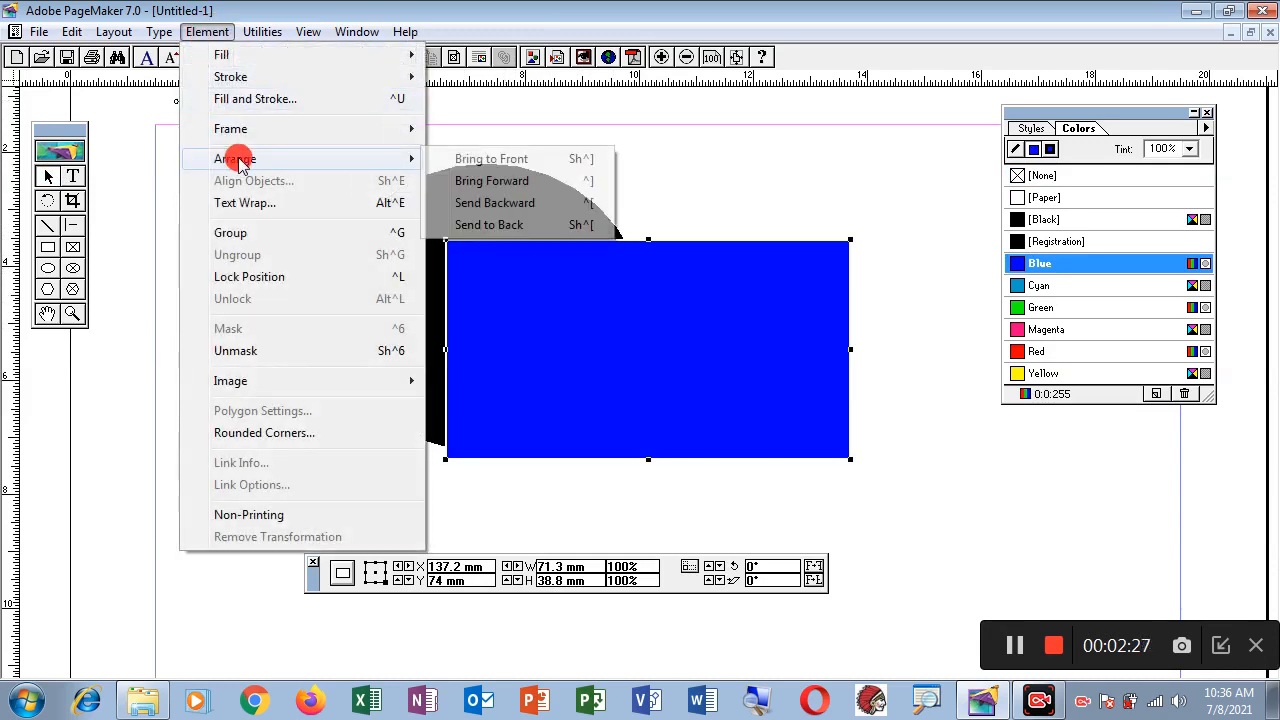
pyautogui.click(503, 203)
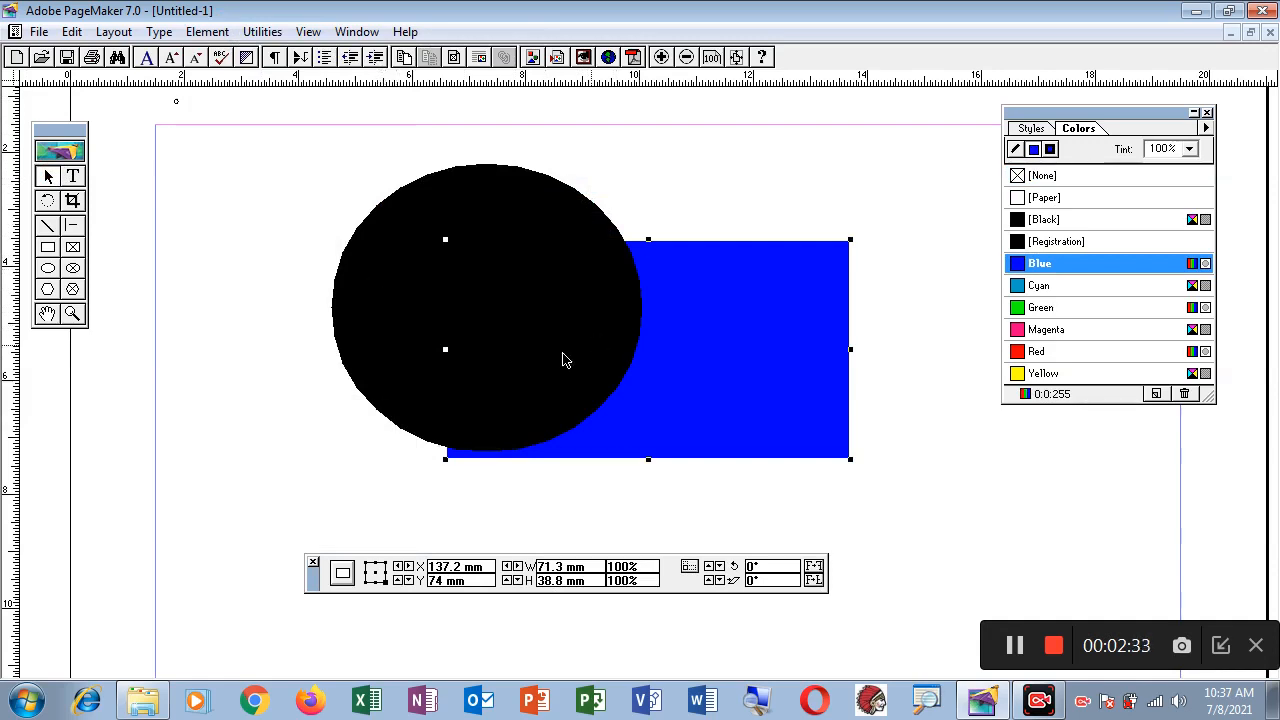
# Send the blue rectangle to the very back of the stacking order.
pyautogui.click(207, 32)
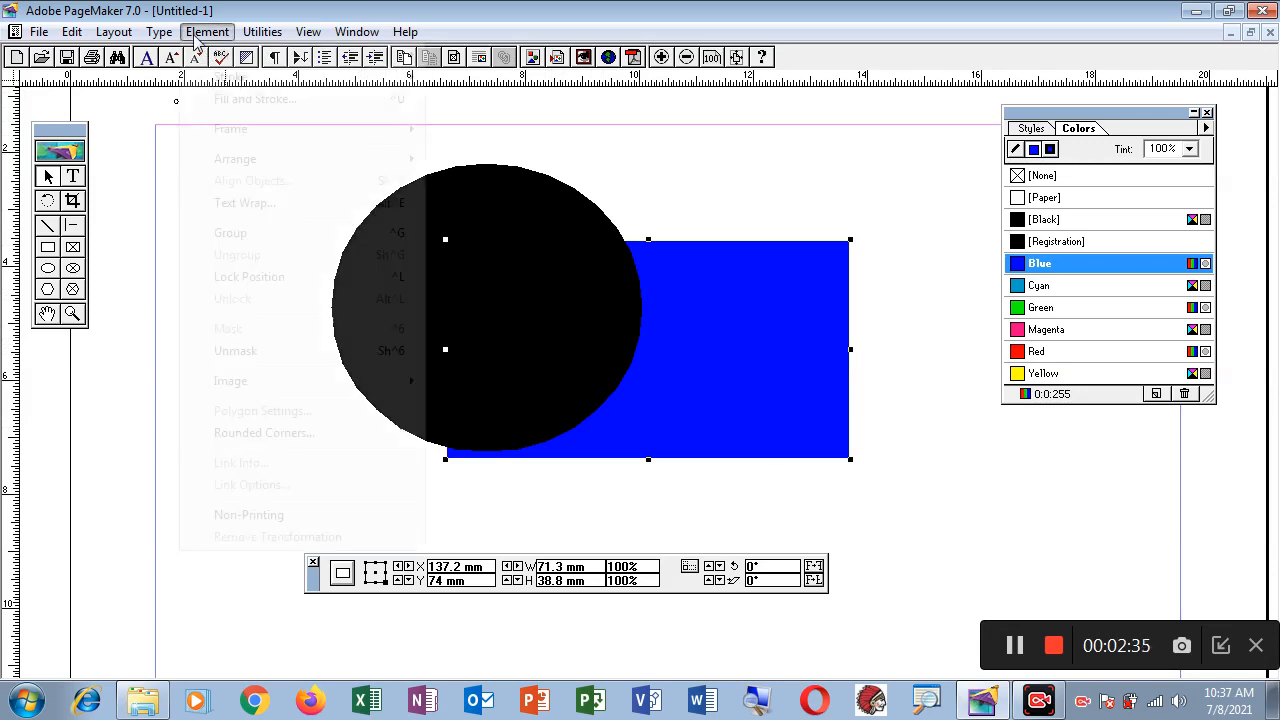
pyautogui.moveTo(240, 160)
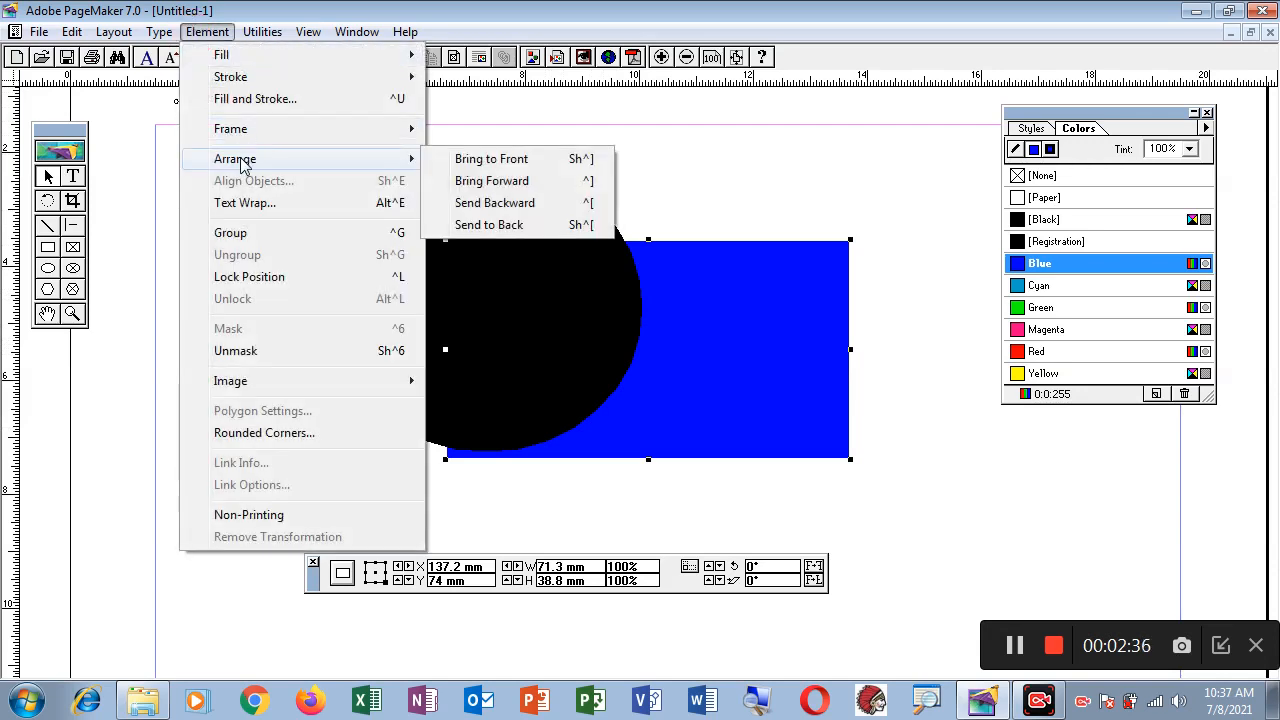
pyautogui.click(520, 226)
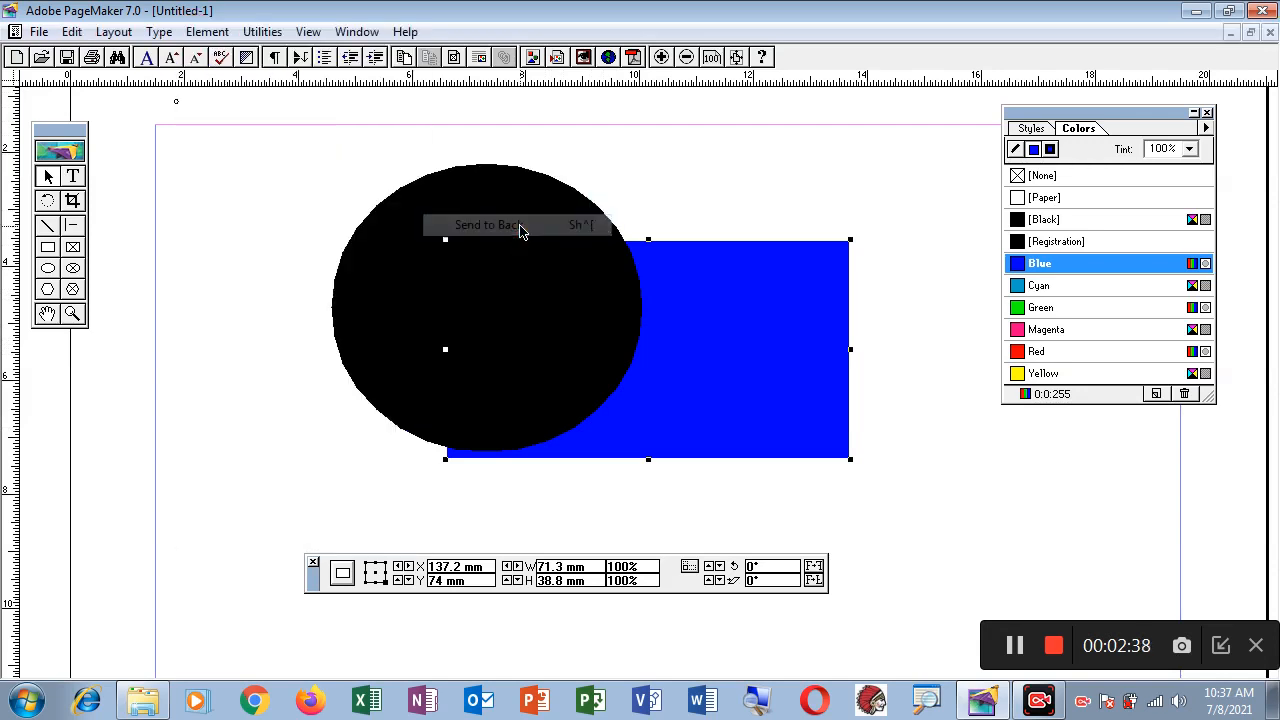
# Try to bring the blue rectangle forward one level over the black ellipse.
pyautogui.click(207, 33)
pyautogui.moveTo(258, 165)
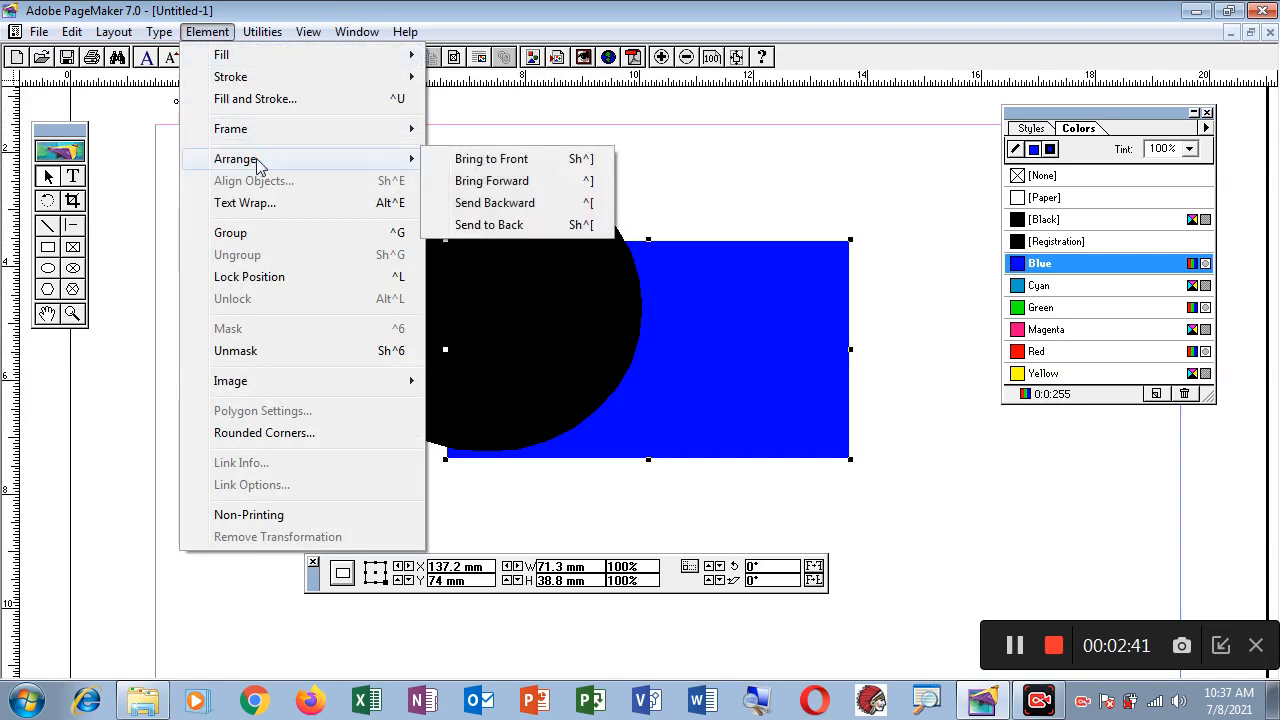
pyautogui.click(501, 184)
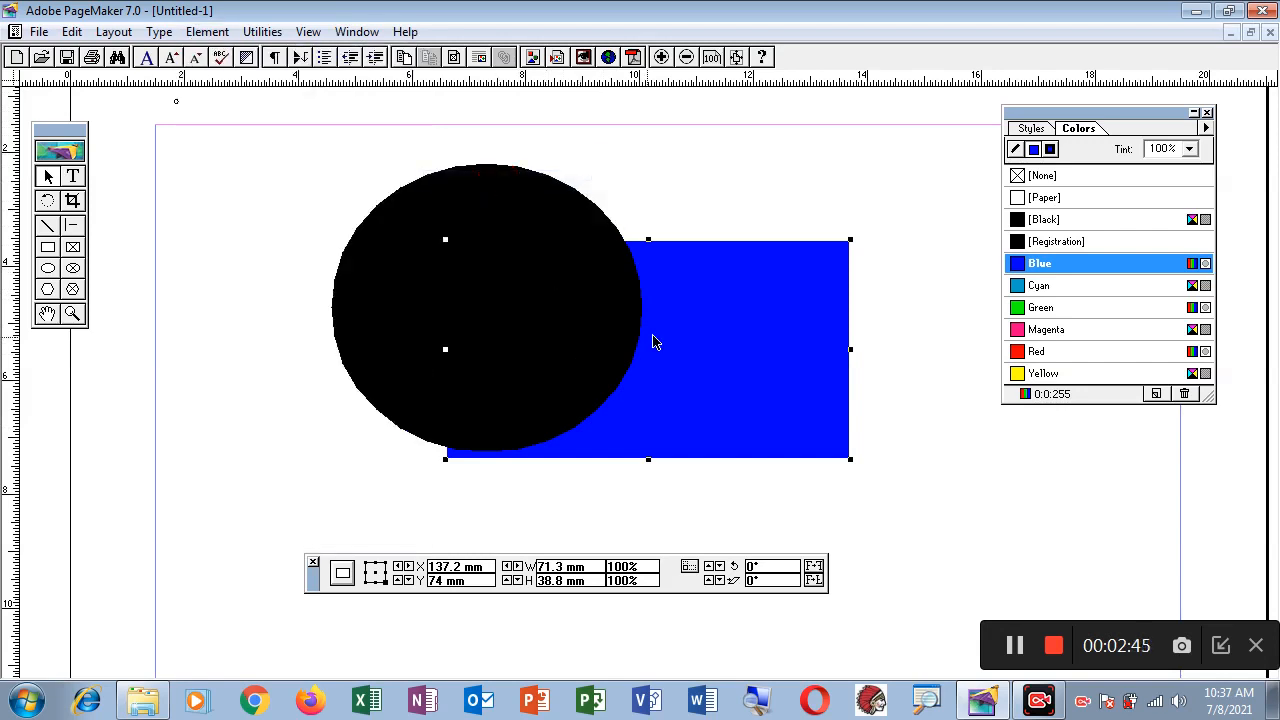
# Send the blue rectangle to the back of the stacking order, and apply Send Backward to it as well.
pyautogui.click(548, 290)
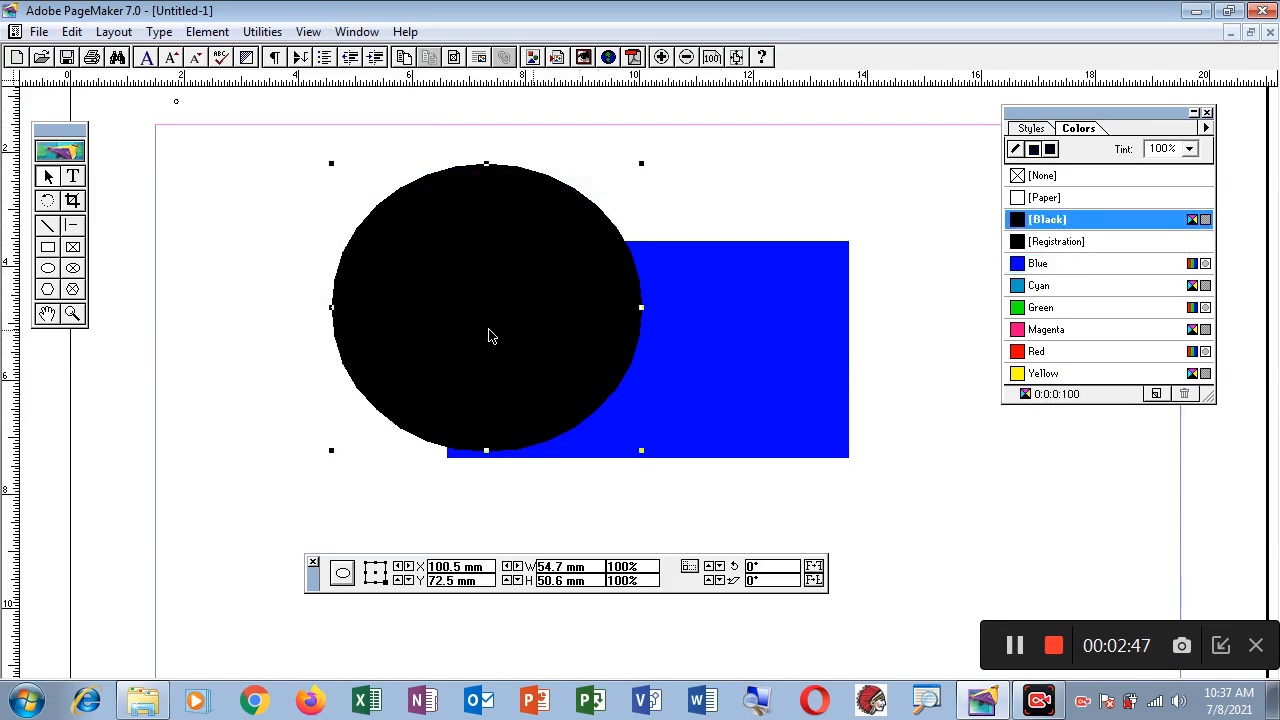
pyautogui.click(726, 317)
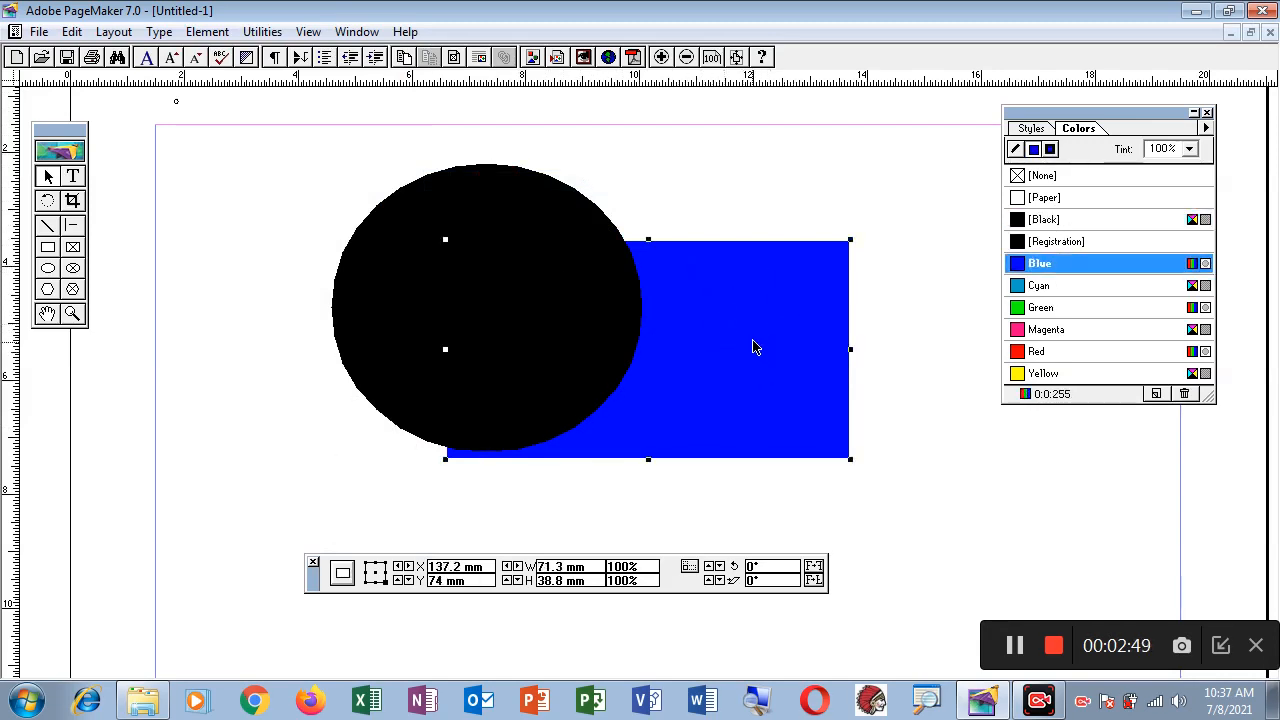
pyautogui.click(207, 31)
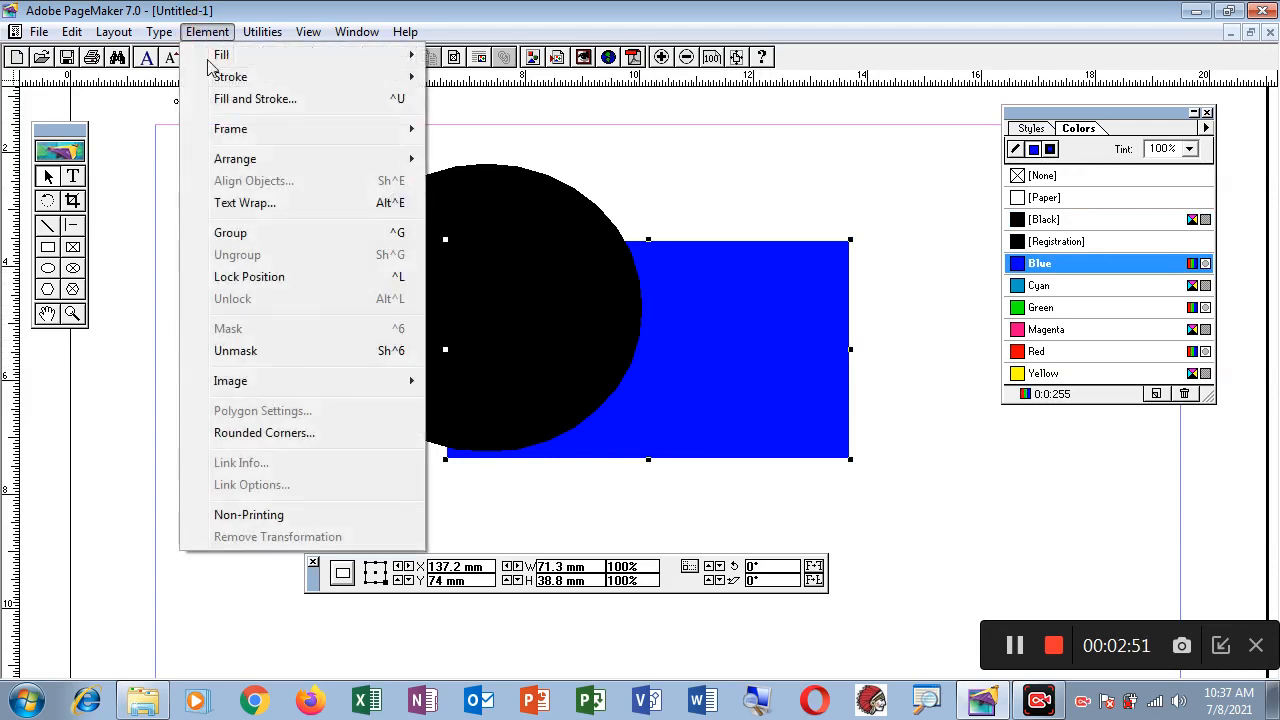
pyautogui.moveTo(242, 163)
pyautogui.click(510, 226)
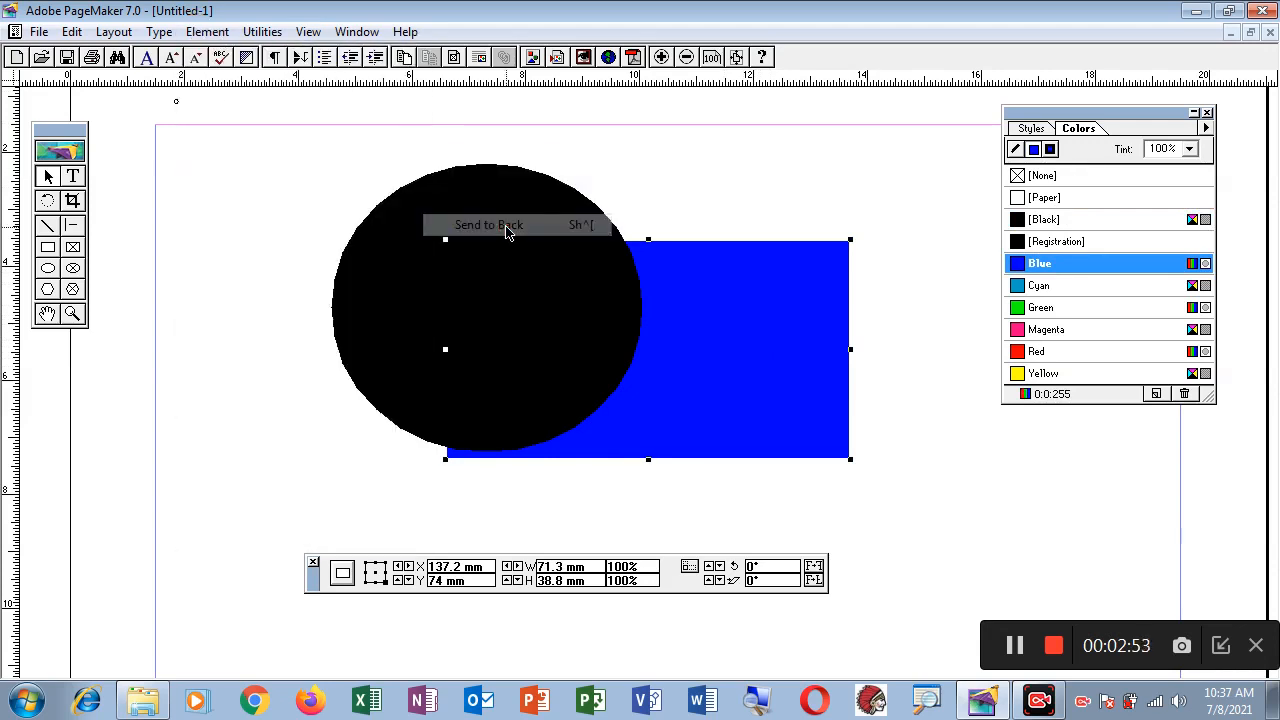
pyautogui.click(207, 31)
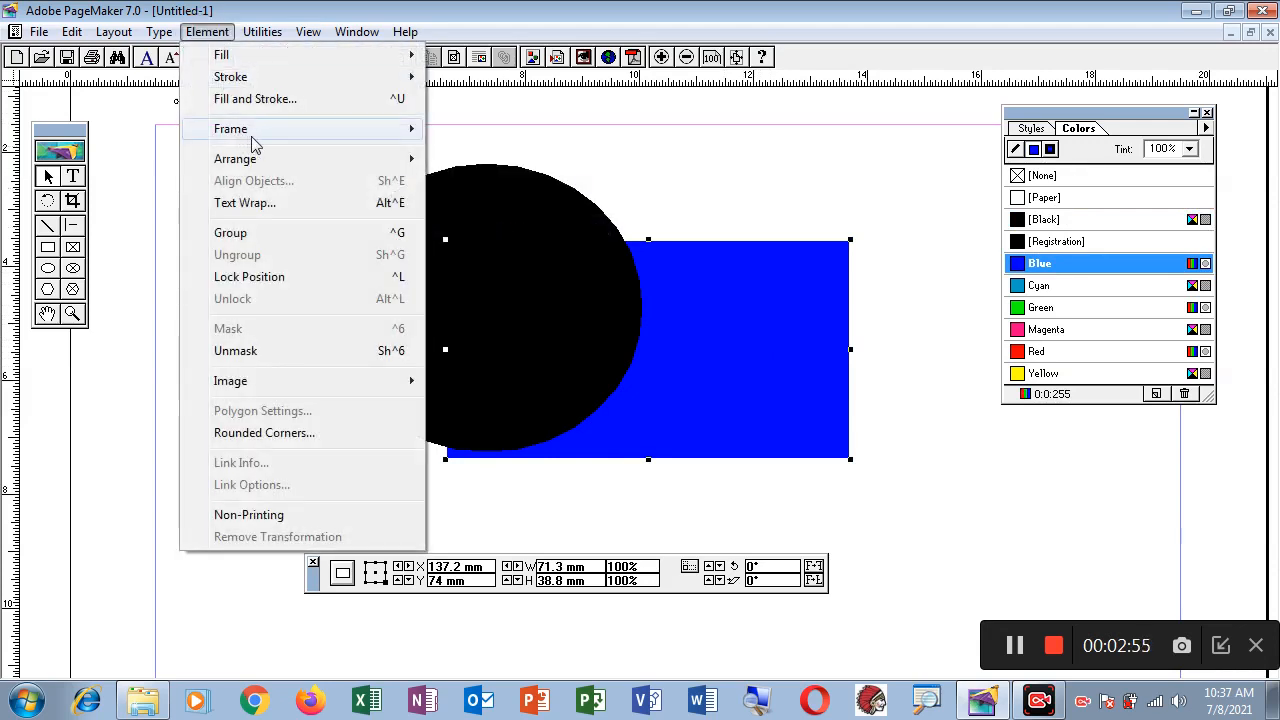
pyautogui.moveTo(252, 158)
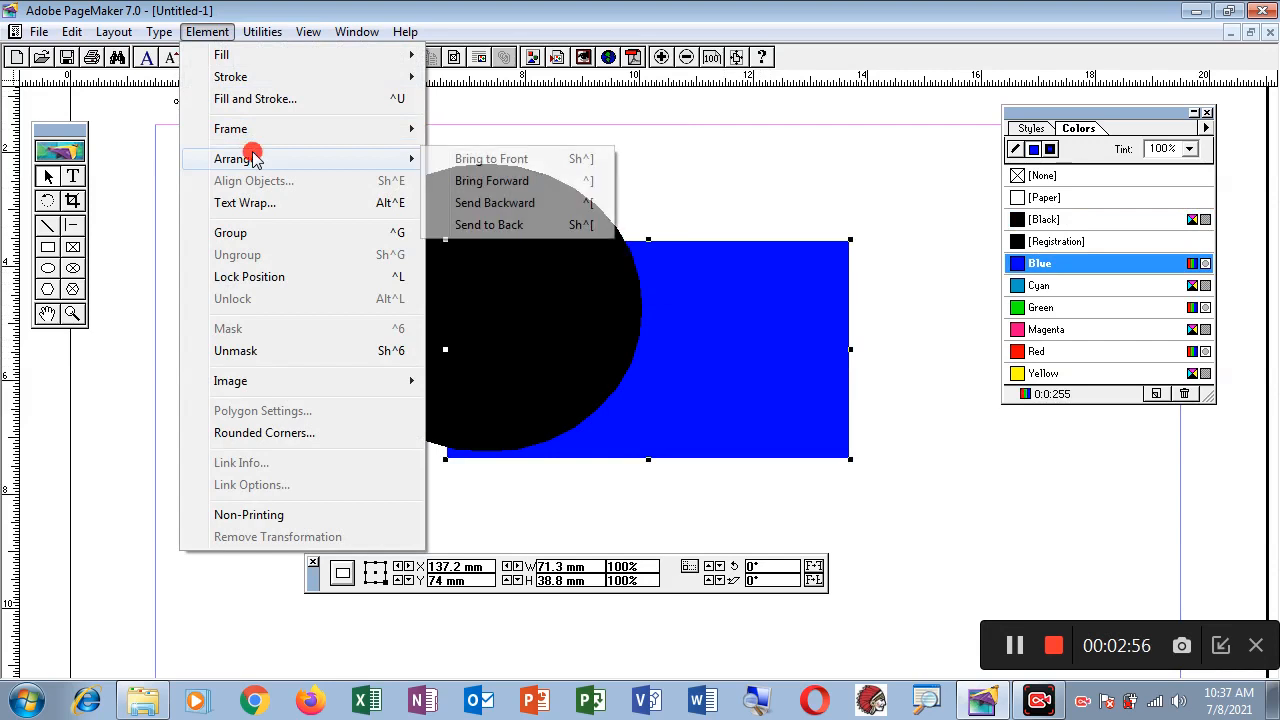
pyautogui.click(527, 203)
# Bring the blue rectangle to the front of the stacking order, over the black ellipse.
pyautogui.click(207, 31)
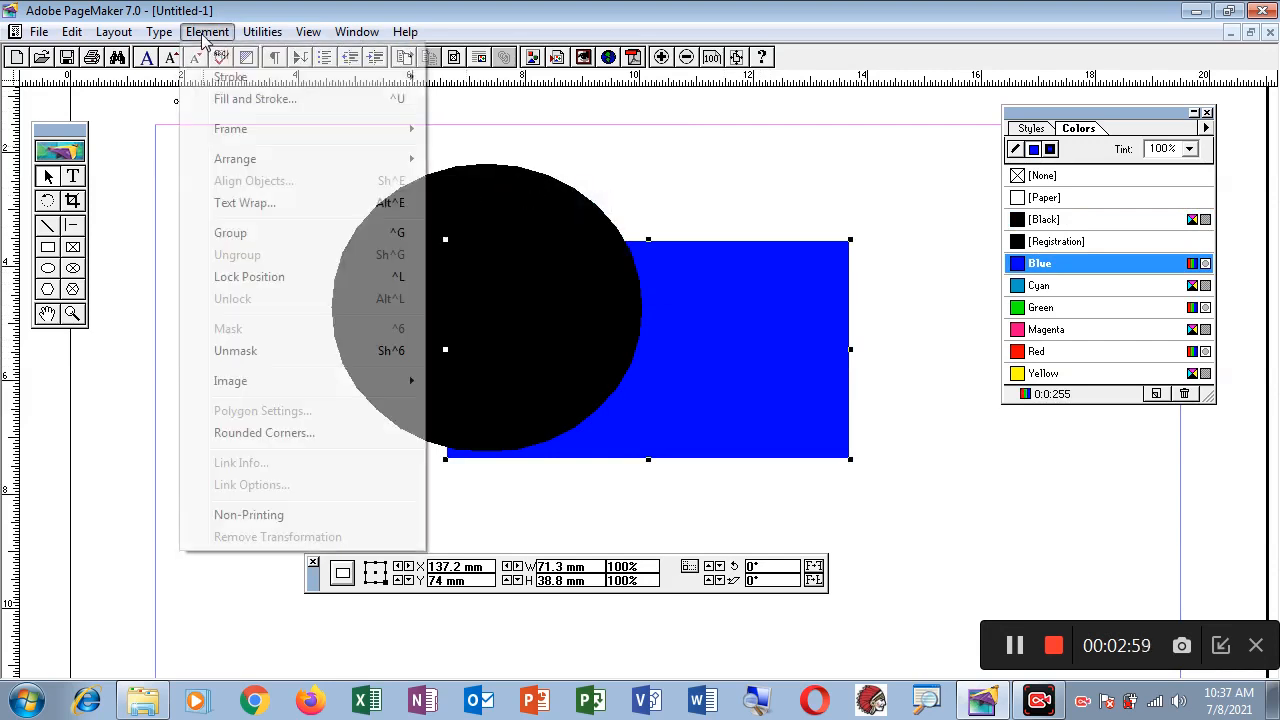
pyautogui.moveTo(250, 162)
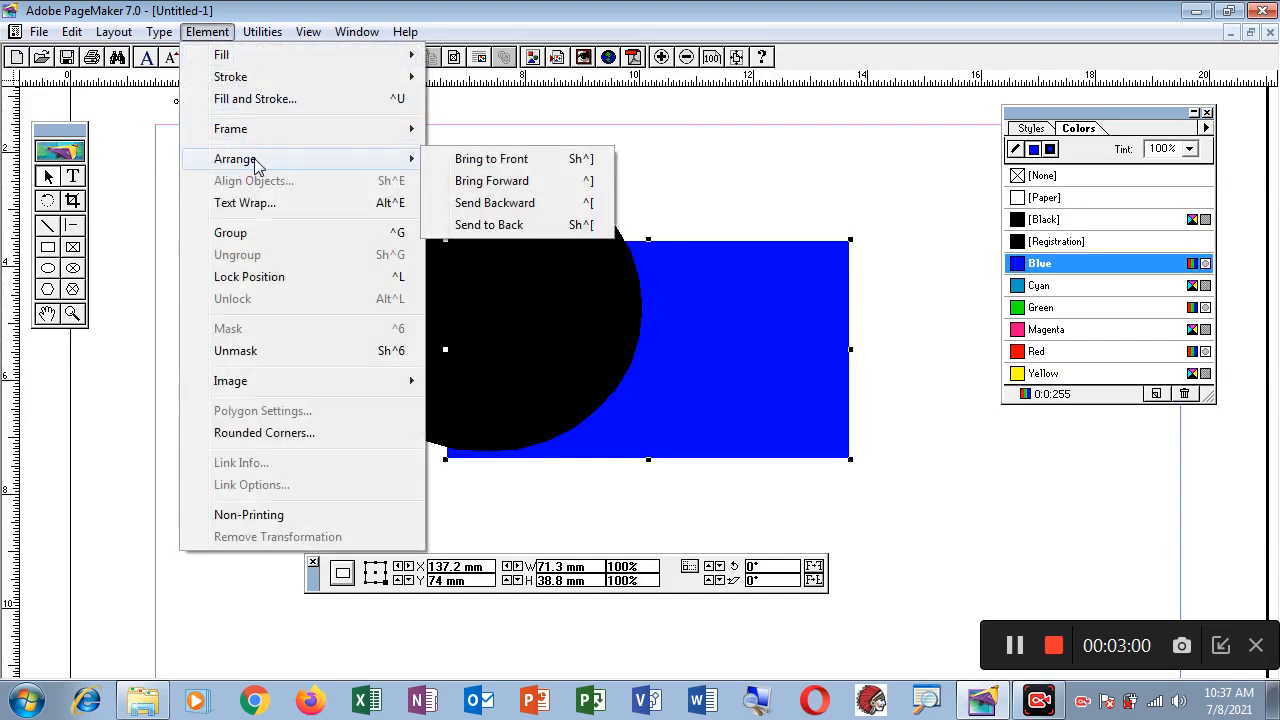
pyautogui.click(501, 161)
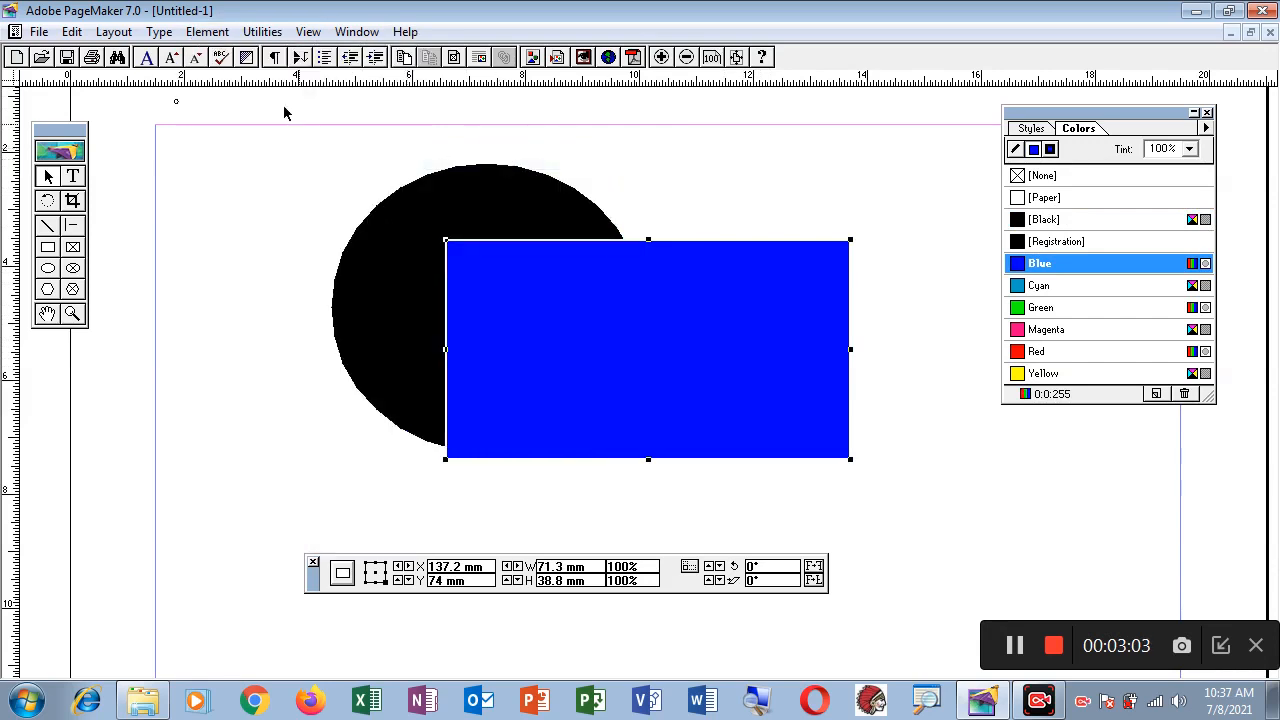
# Send the blue rectangle backward one level behind the black ellipse and deselect it.
pyautogui.click(216, 36)
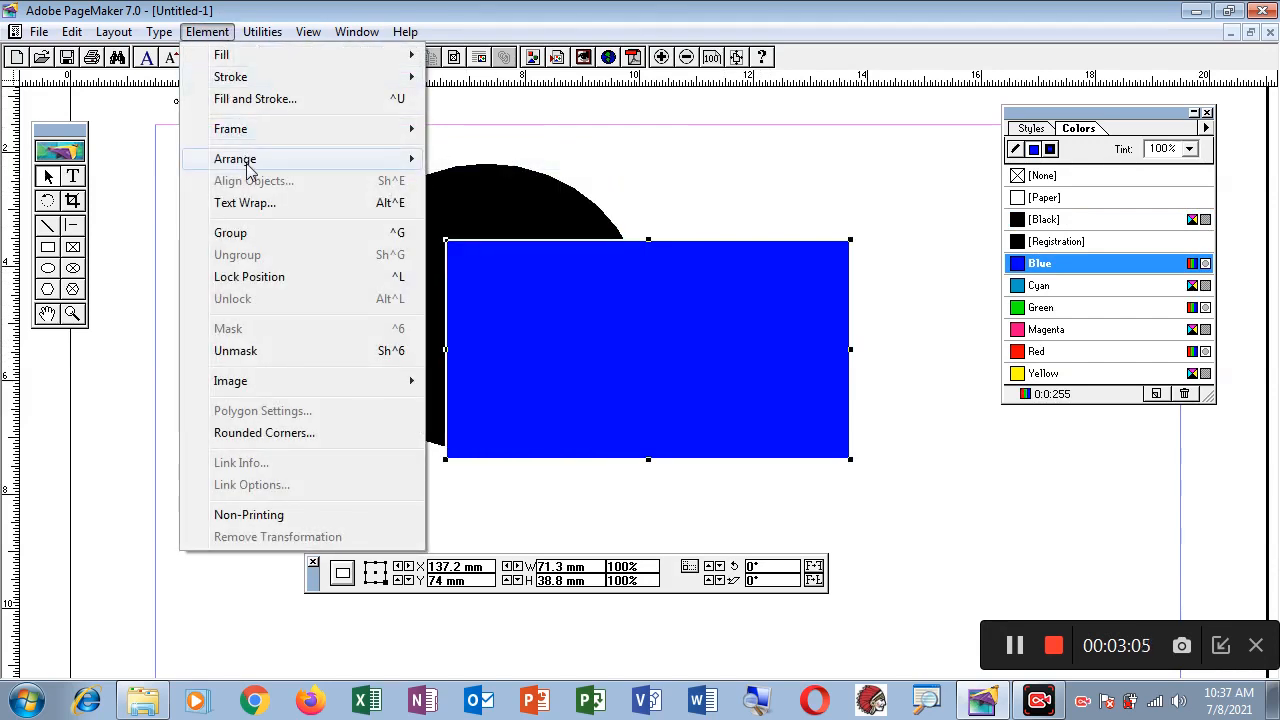
pyautogui.moveTo(250, 165)
pyautogui.click(510, 203)
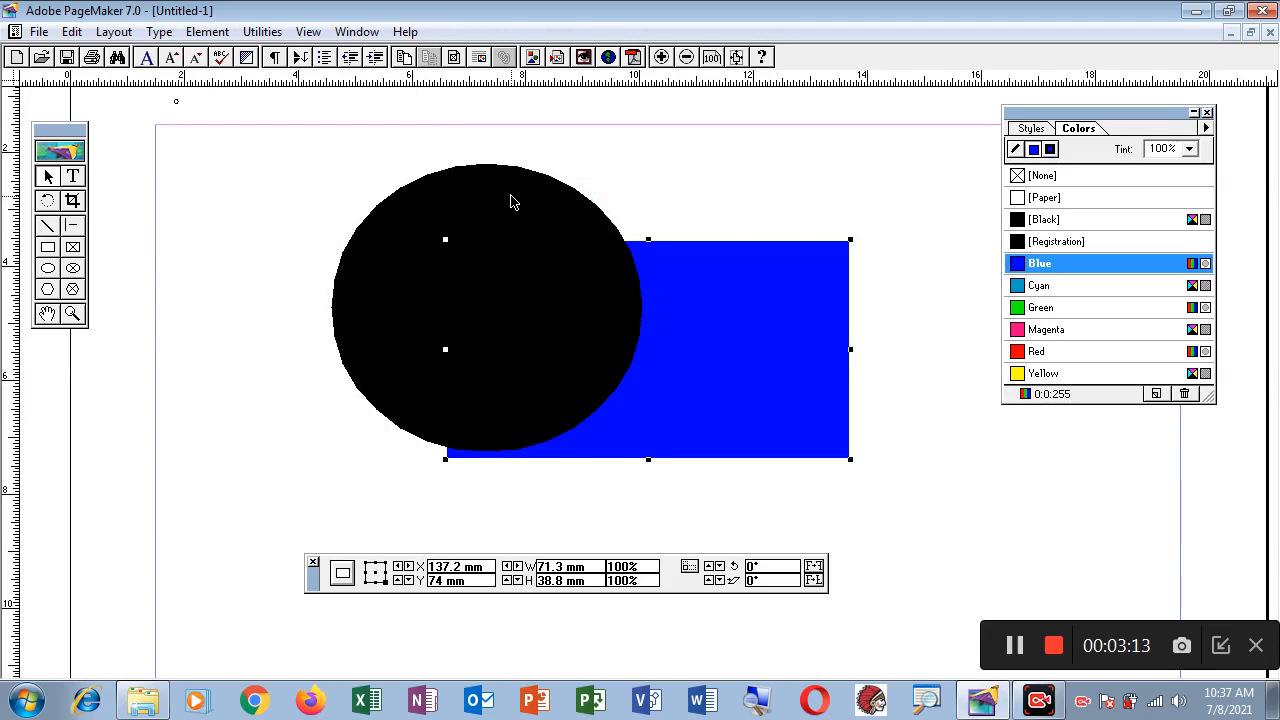
pyautogui.click(209, 31)
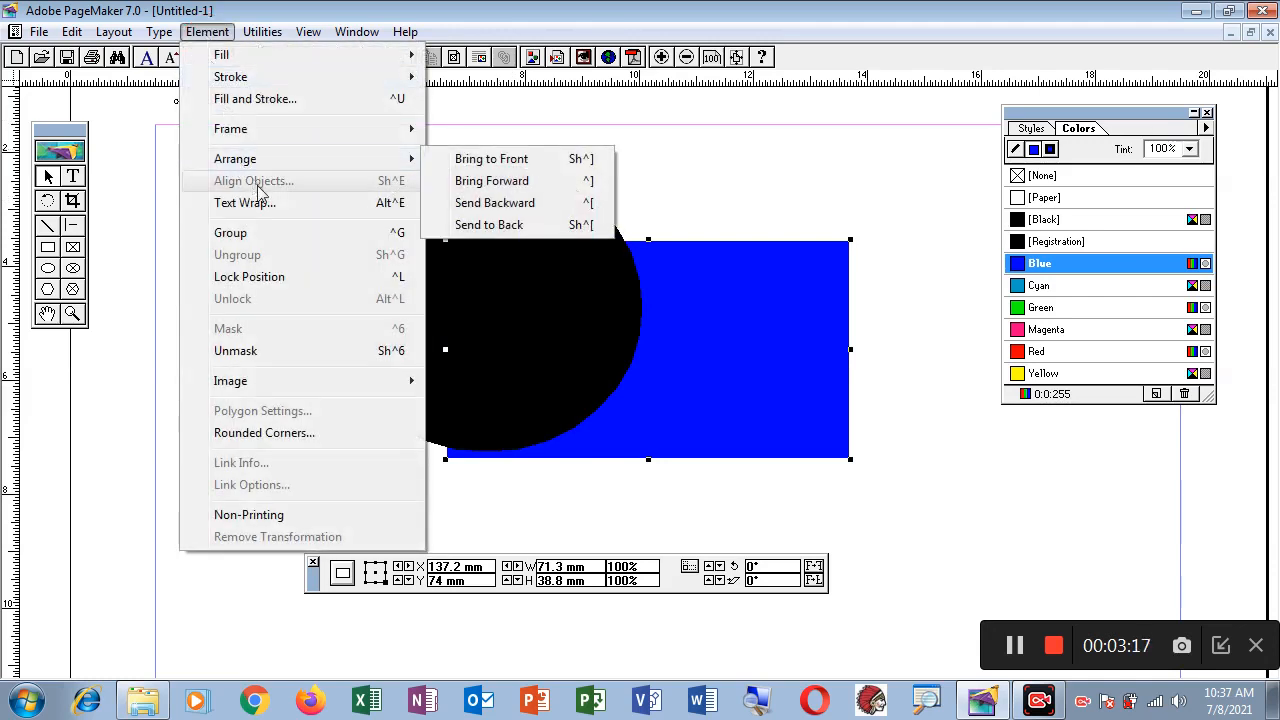
pyautogui.click(784, 160)
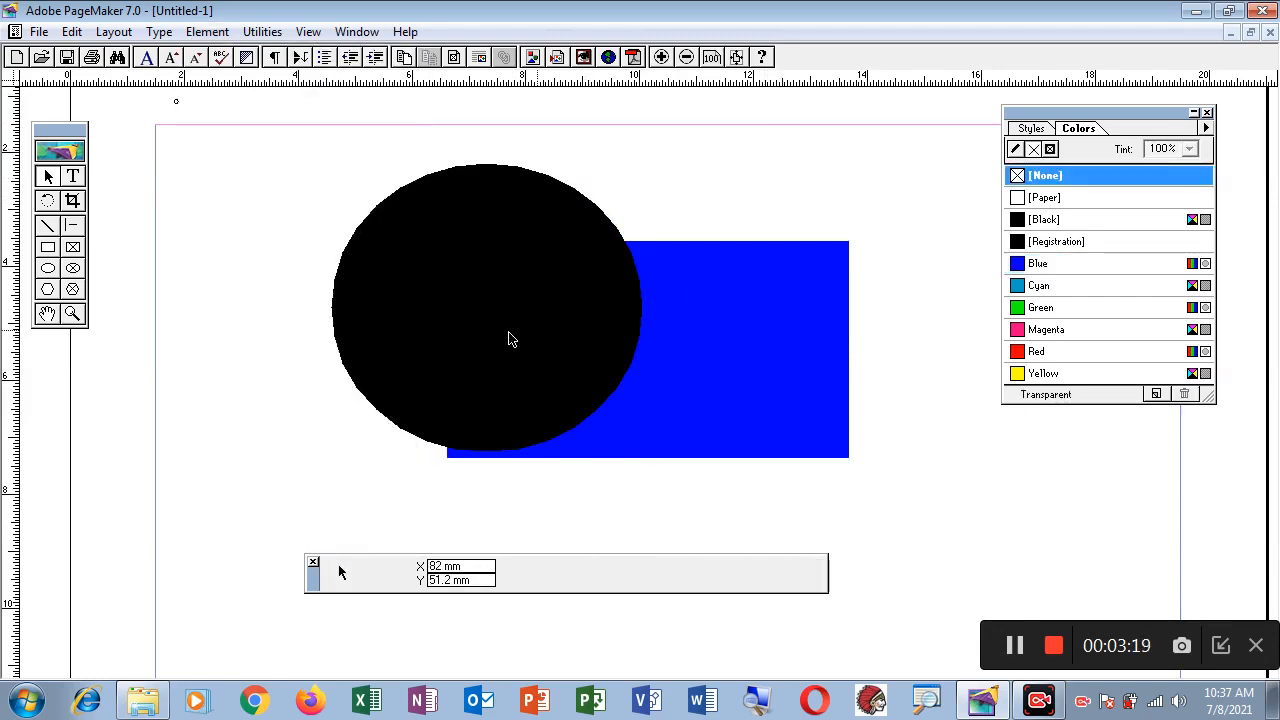
# Shrink the black ellipse to about 46 by 44 mm and move it over the right part of the blue rectangle.
pyautogui.click(525, 340)
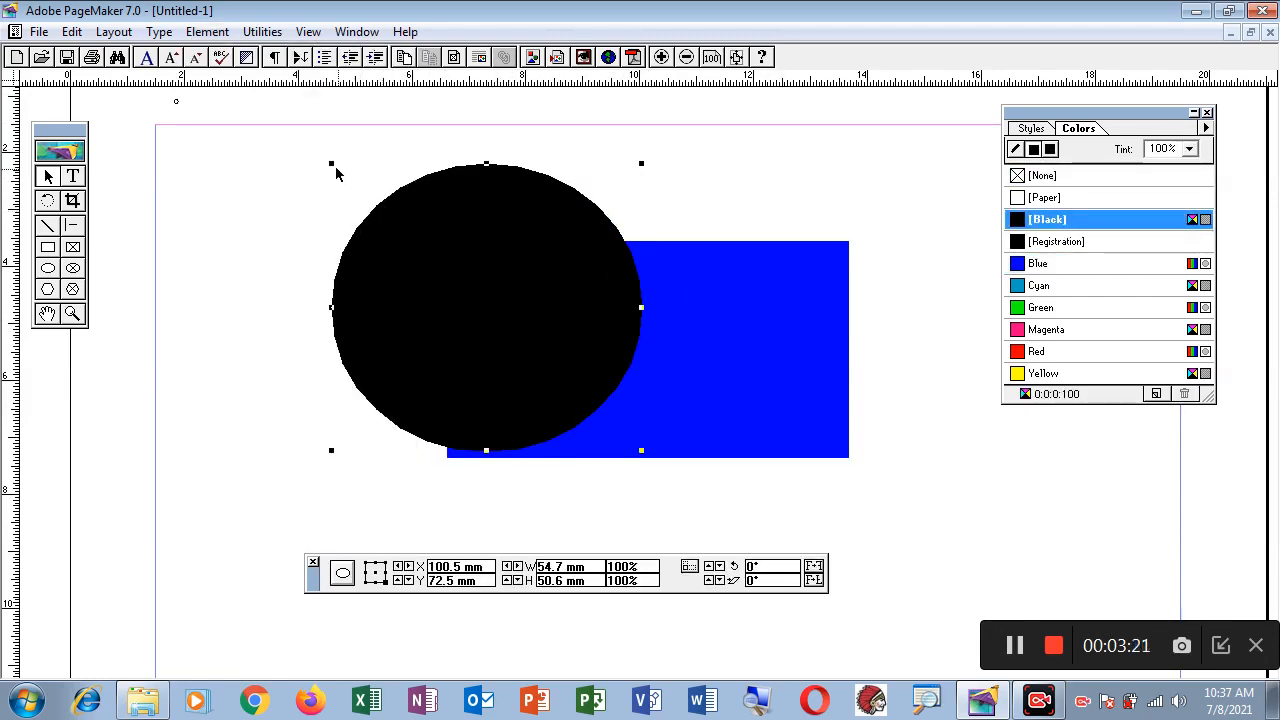
pyautogui.moveTo(331, 163); pyautogui.dragTo(379, 204)
pyautogui.moveTo(522, 319); pyautogui.dragTo(708, 349)
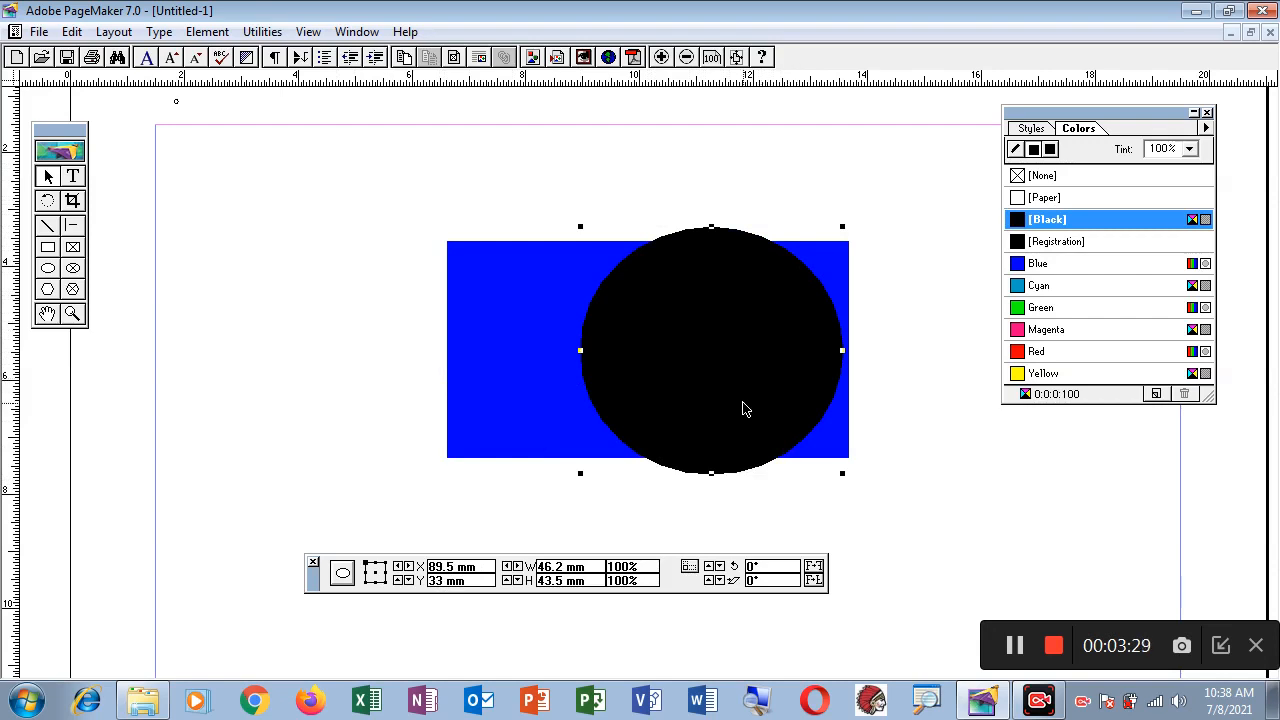
# Select both shapes and align their centers vertically while distributing their centers horizontally within bounds.
pyautogui.keyDown('shift'); pyautogui.click(474, 321); pyautogui.keyUp('shift')
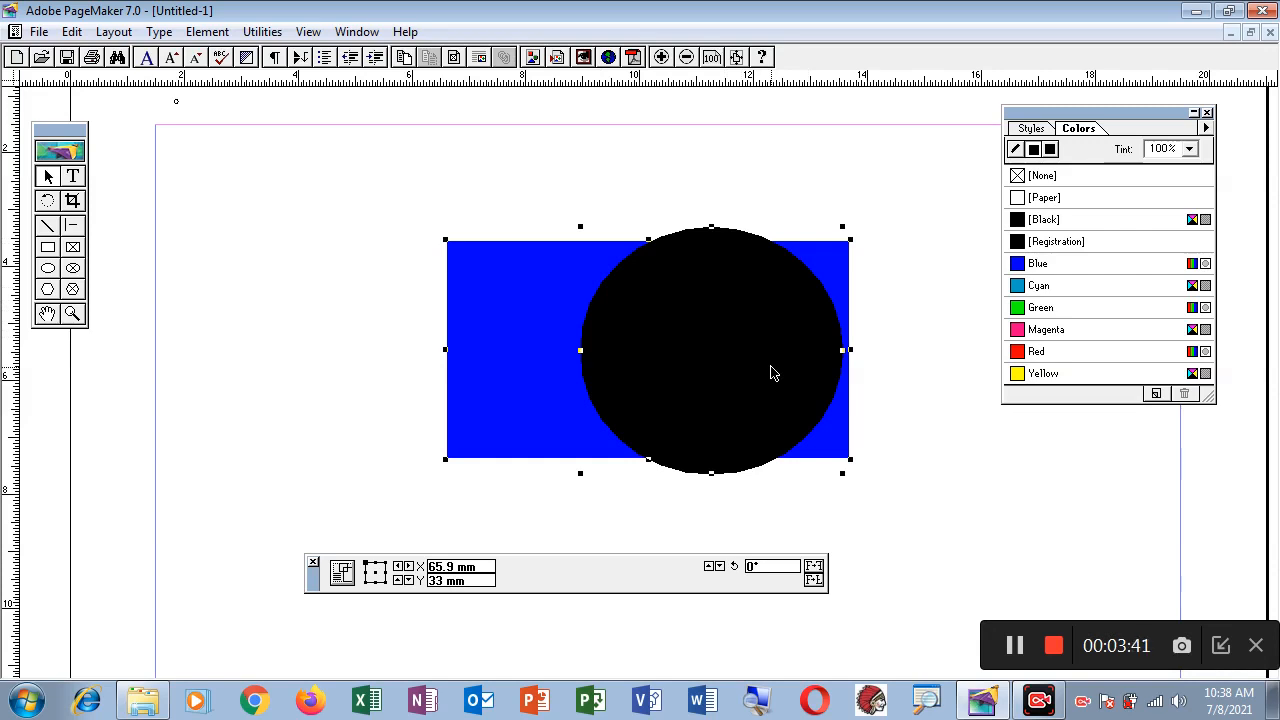
pyautogui.click(207, 31)
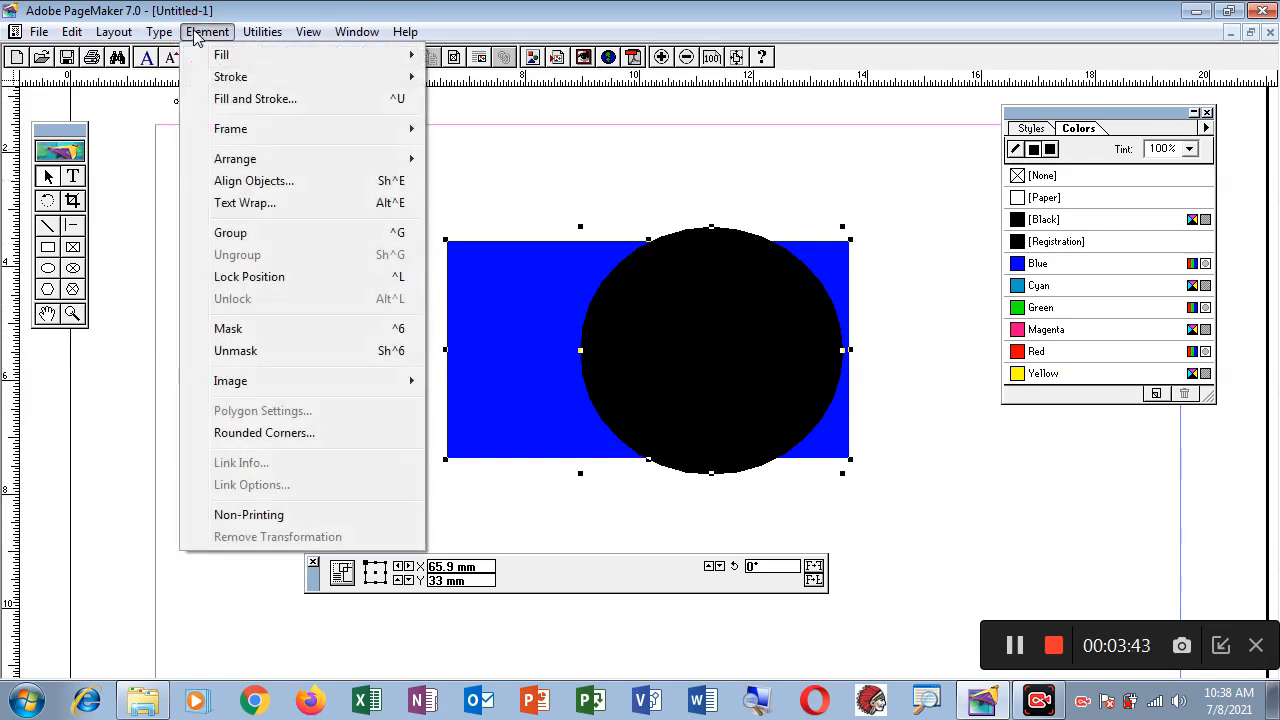
pyautogui.click(252, 180)
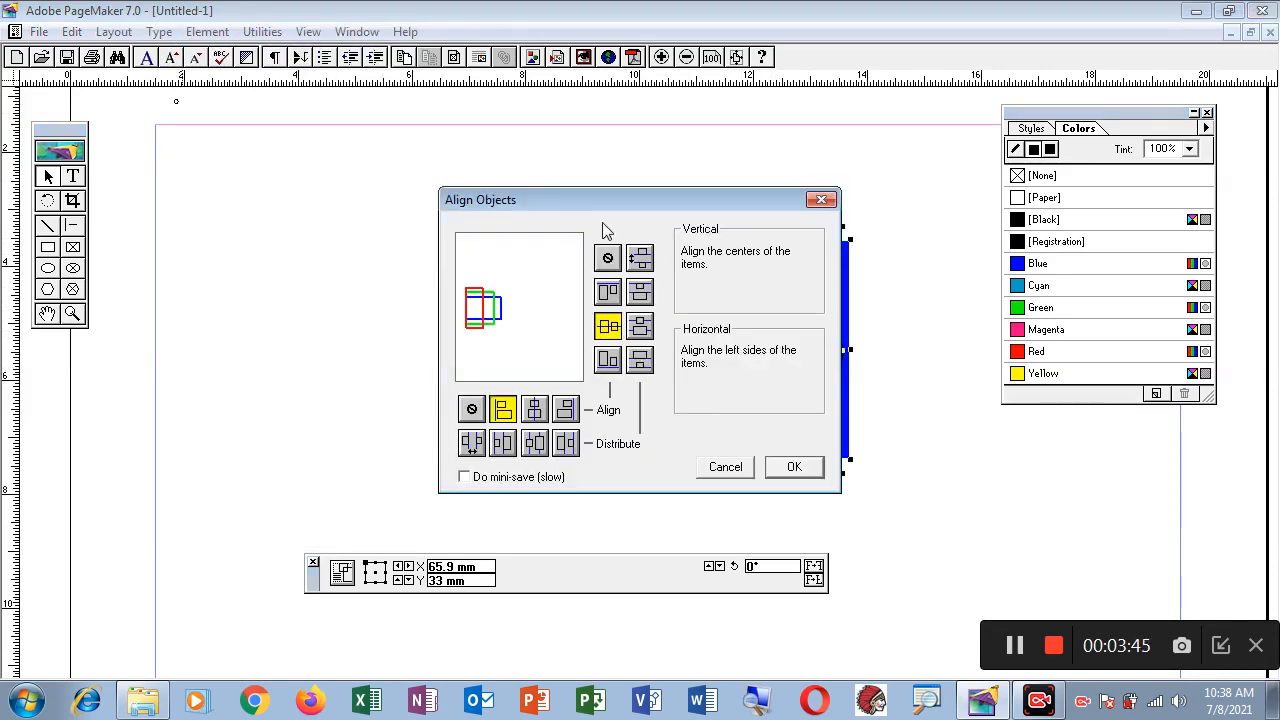
pyautogui.moveTo(622, 207); pyautogui.dragTo(280, 108)
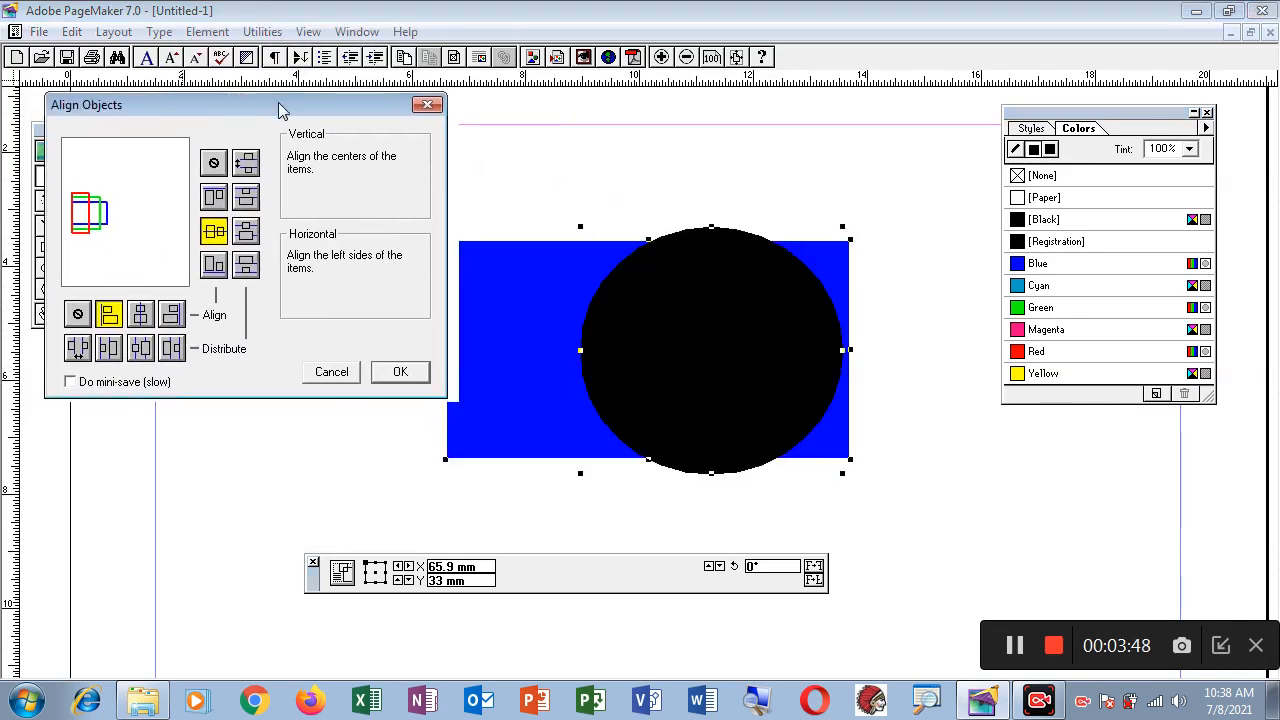
pyautogui.click(139, 352)
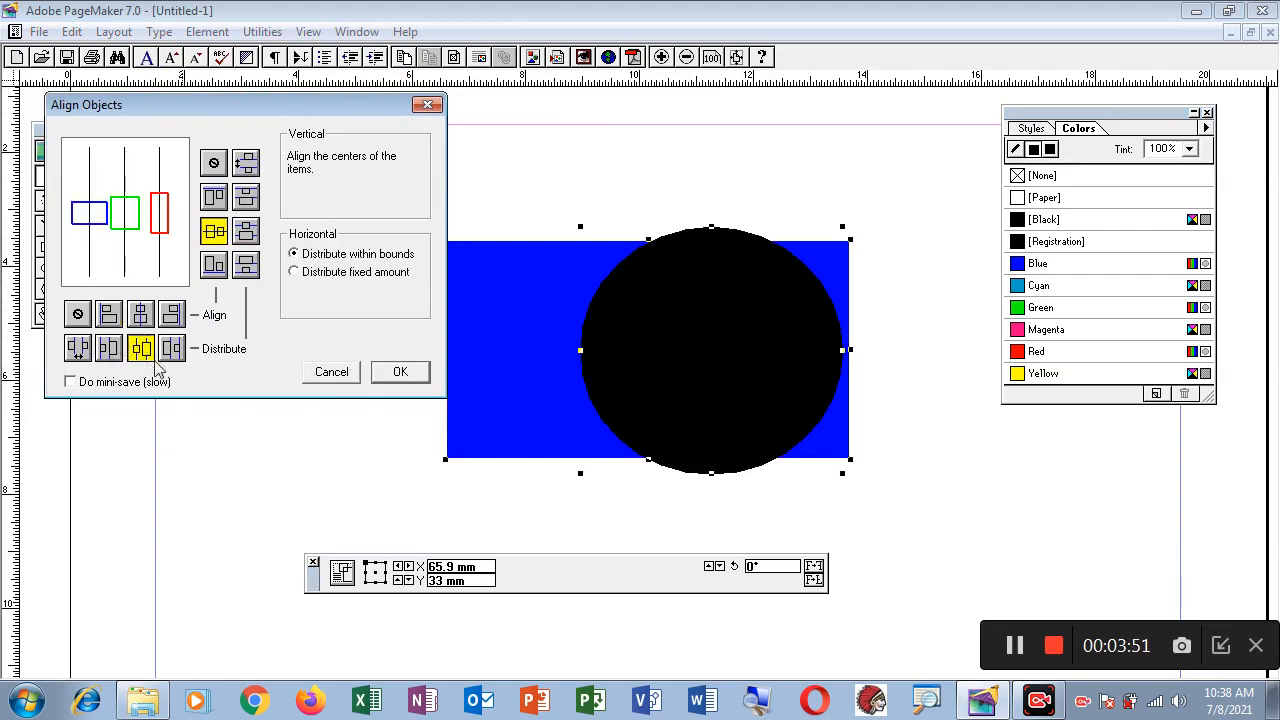
pyautogui.click(390, 374)
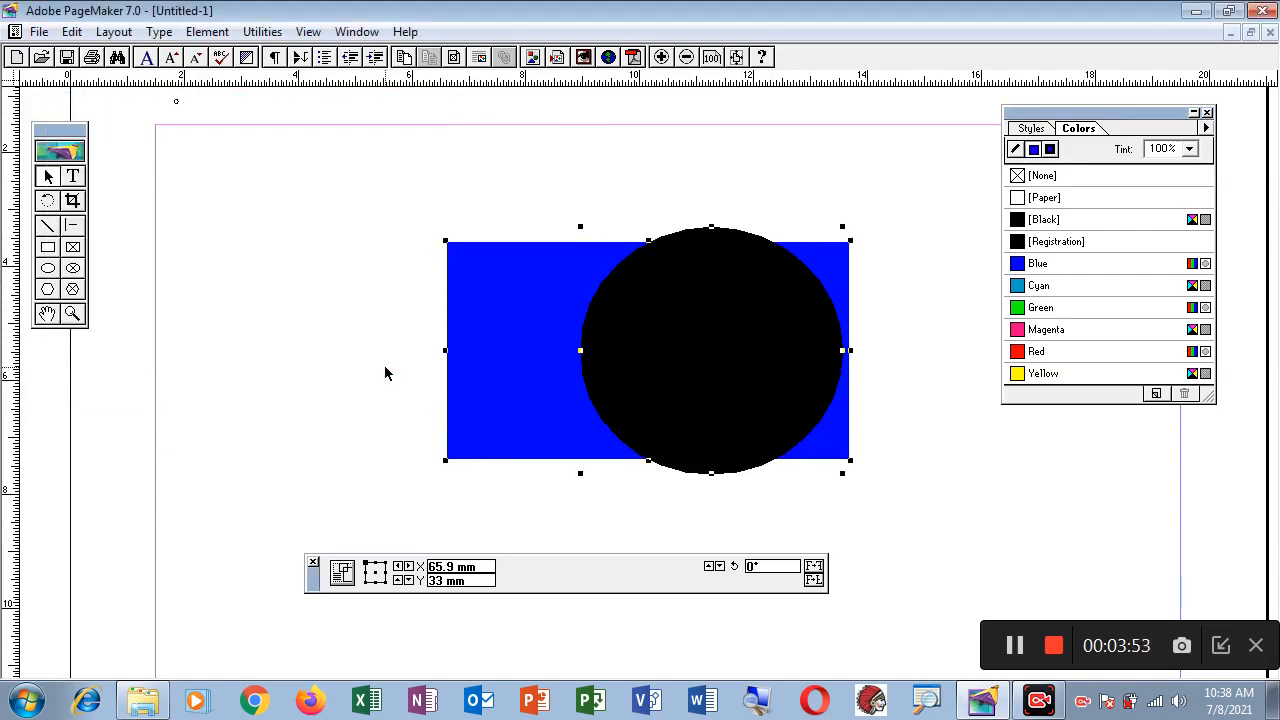
# Distribute the centers of the ellipse and rectangle vertically within bounds using Align Objects.
pyautogui.click(206, 34)
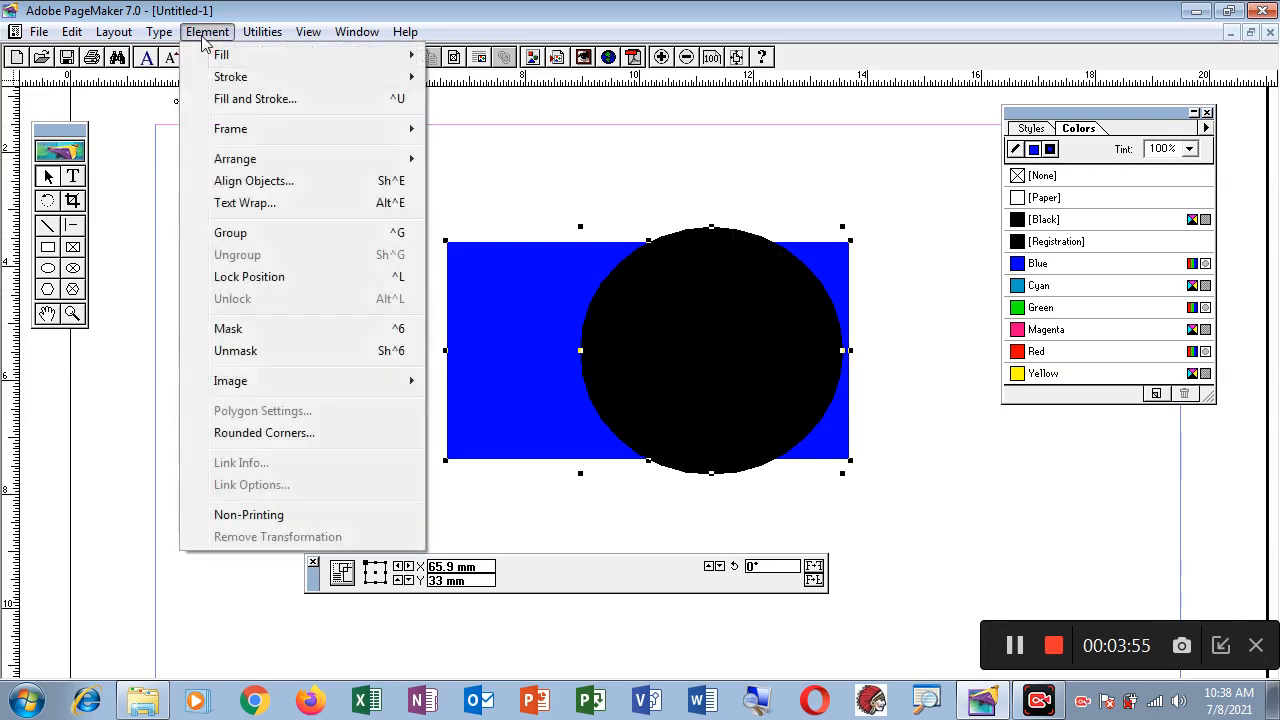
pyautogui.click(262, 183)
pyautogui.moveTo(572, 197); pyautogui.dragTo(137, 134)
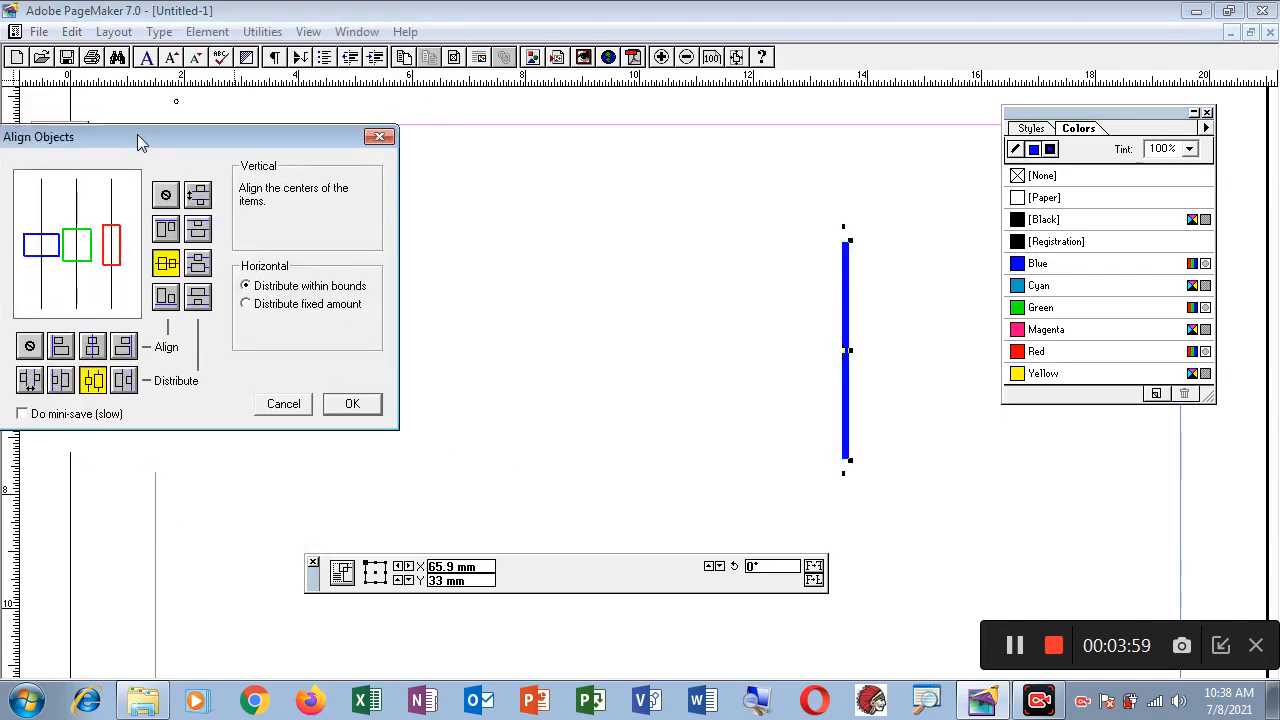
pyautogui.click(198, 262)
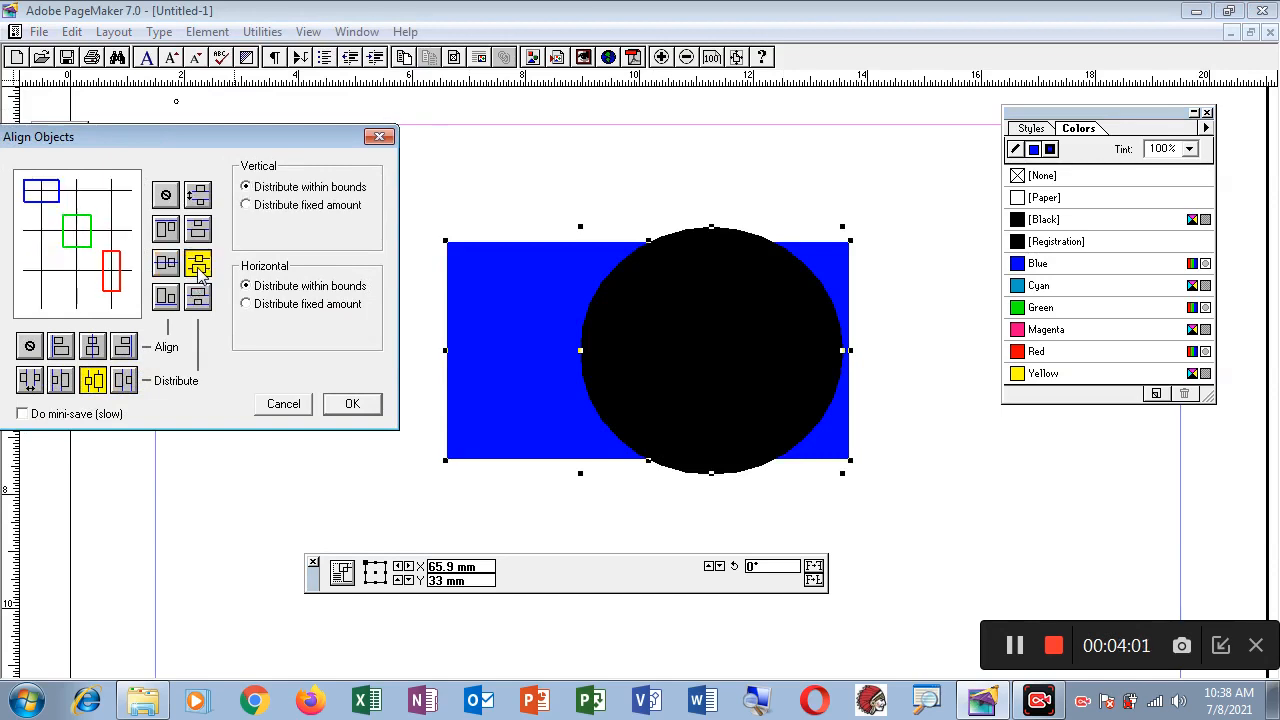
pyautogui.click(346, 404)
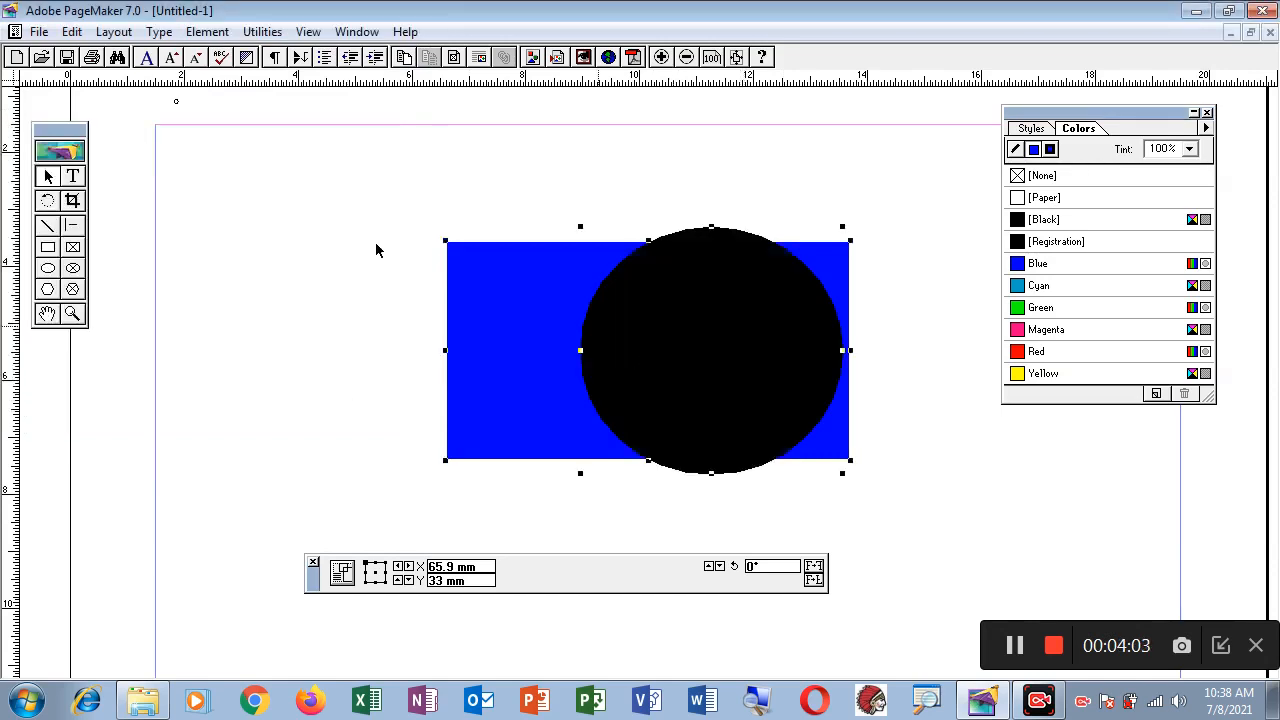
# Change the two shapes' horizontal distribution to equal spacing between items, within bounds, and apply it.
pyautogui.click(205, 32)
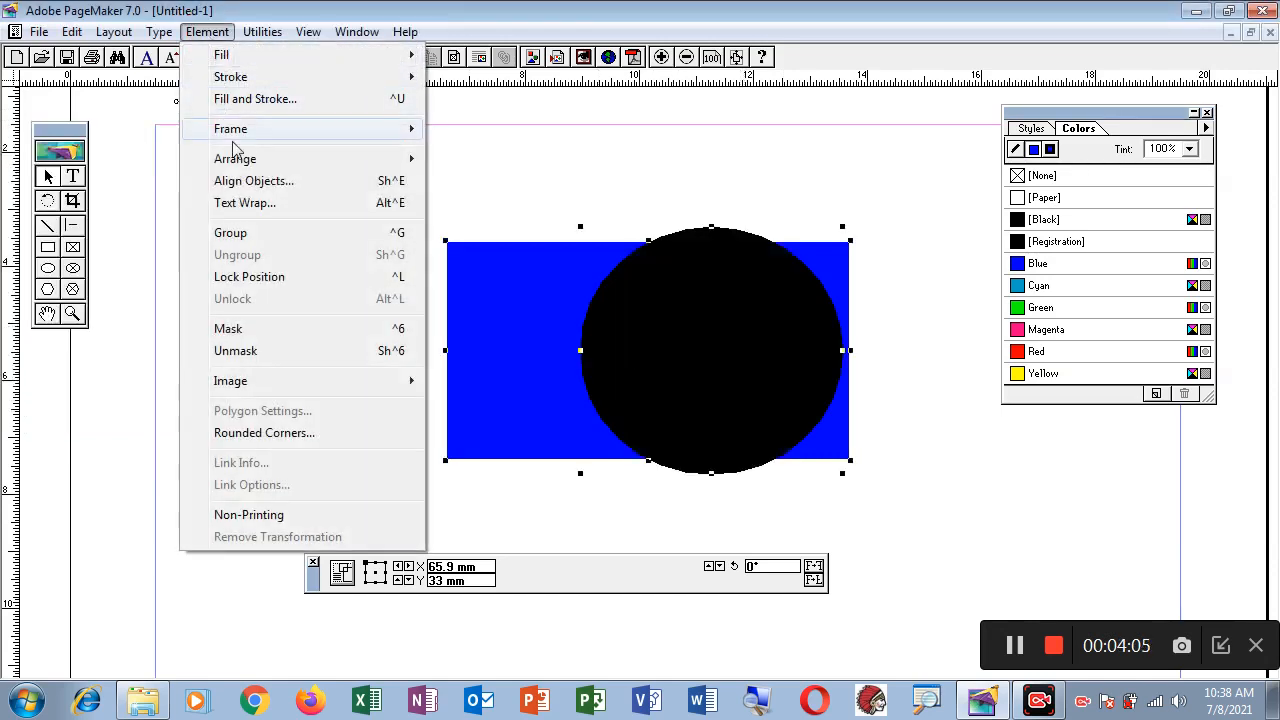
pyautogui.click(271, 181)
pyautogui.moveTo(500, 200); pyautogui.dragTo(86, 140)
pyautogui.click(26, 383)
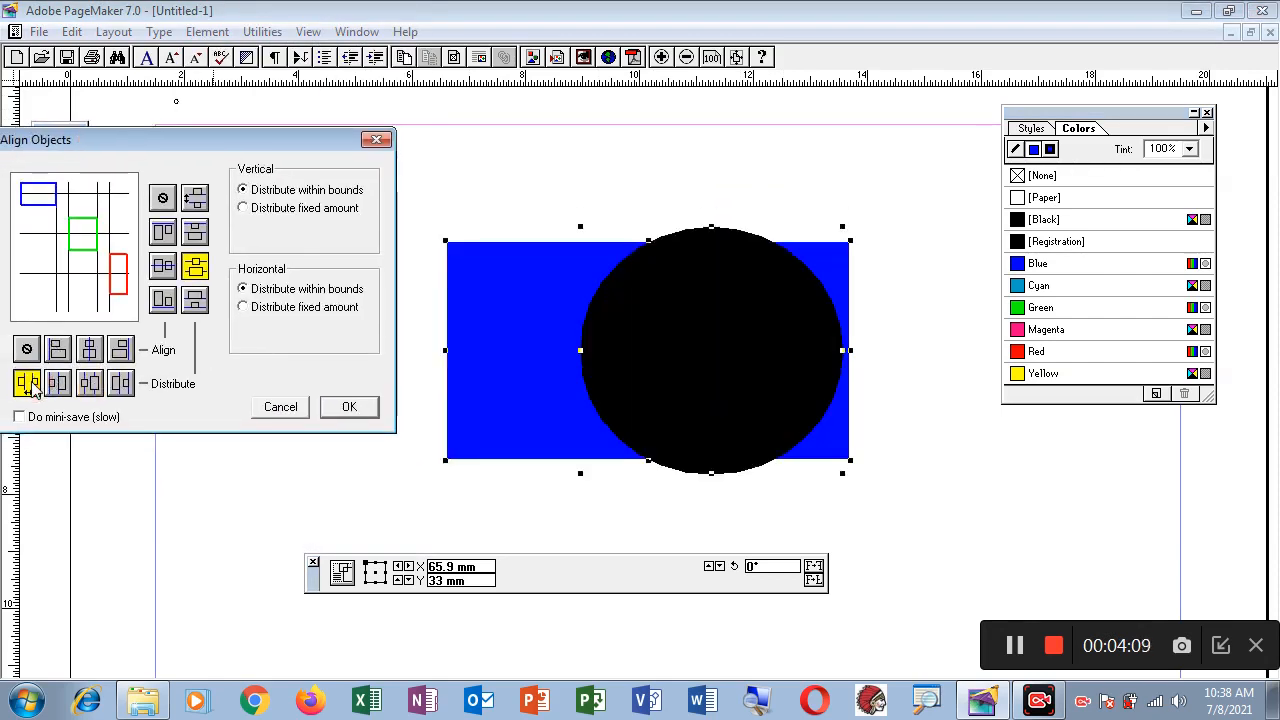
pyautogui.click(340, 408)
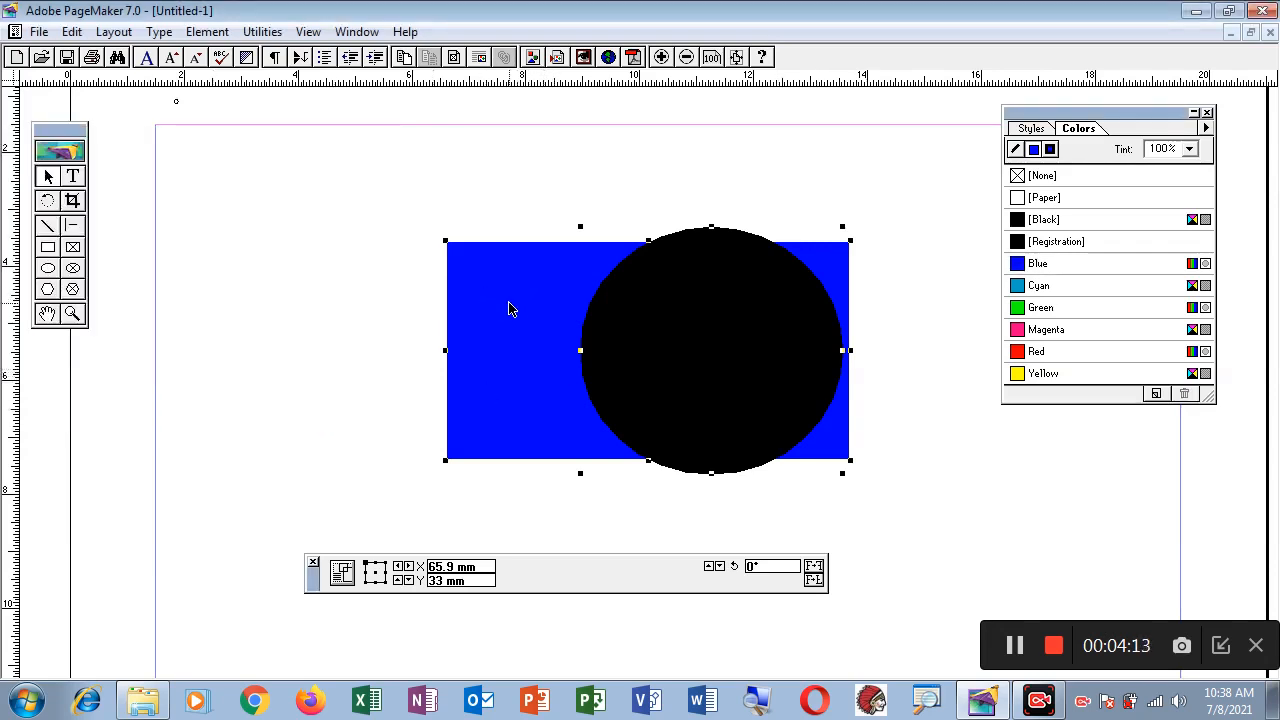
# Change the two shapes' vertical distribution to their top edges, within bounds, and apply it.
pyautogui.click(207, 31)
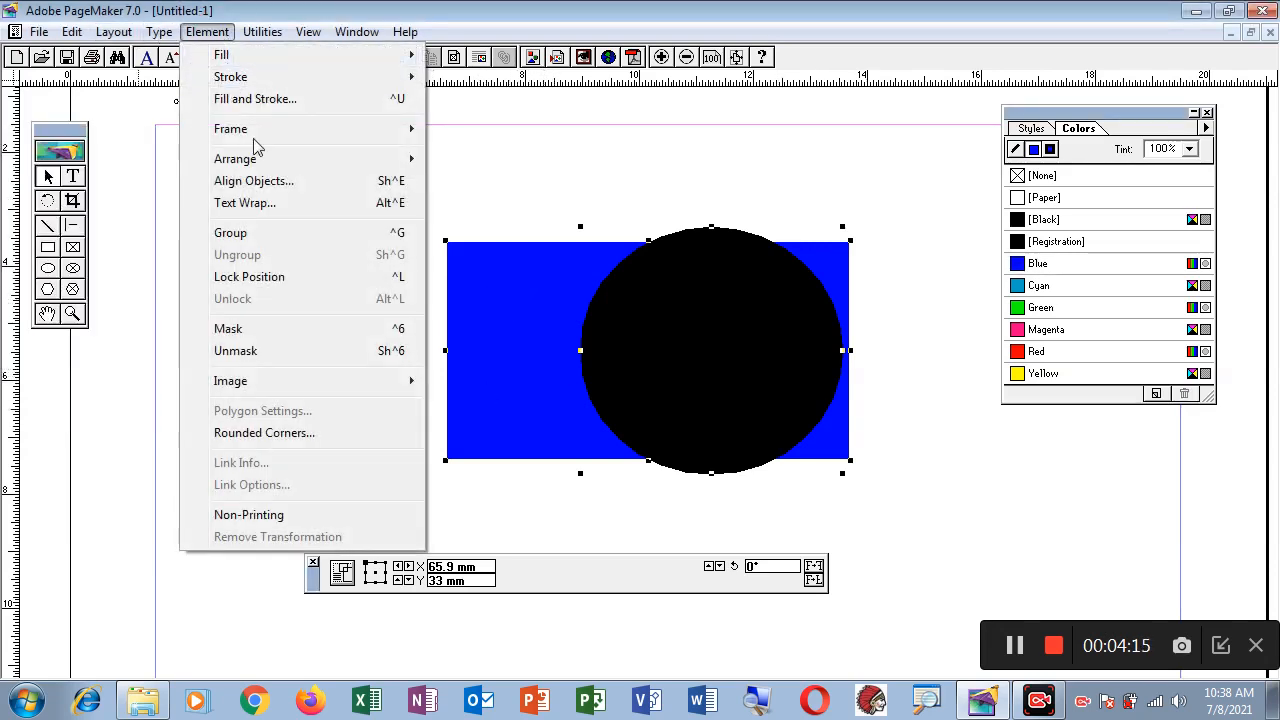
pyautogui.click(275, 182)
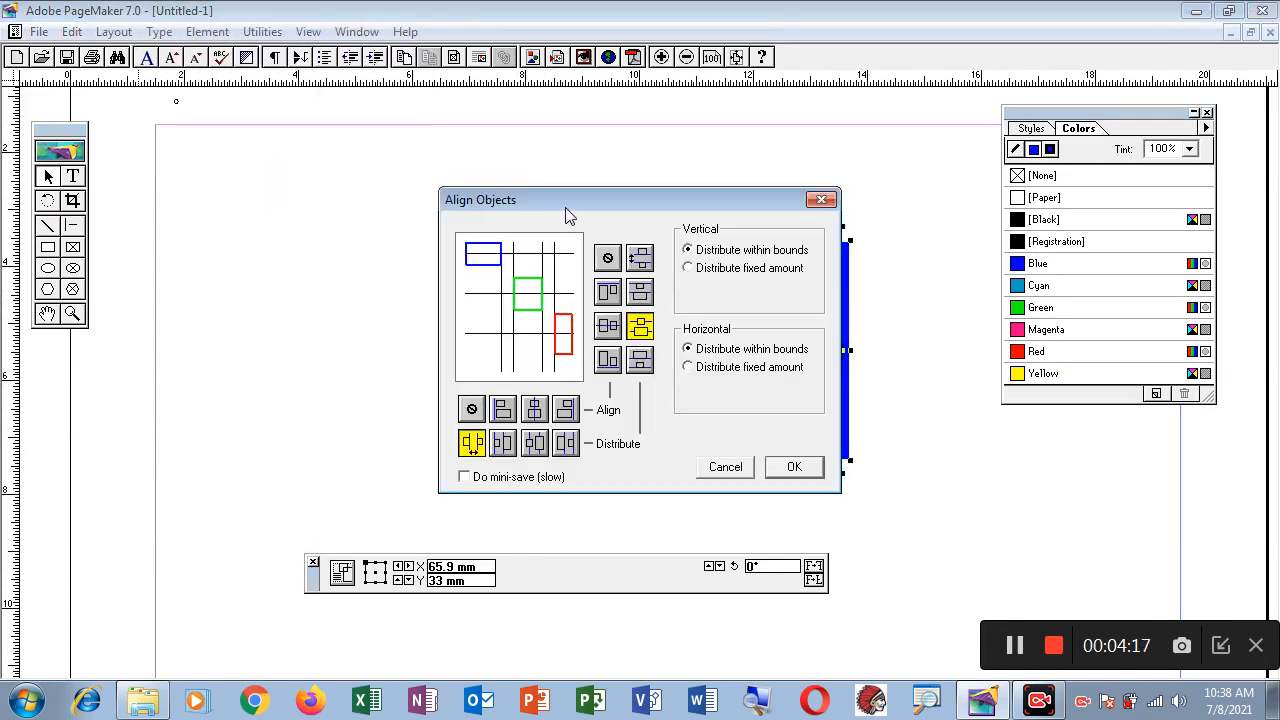
pyautogui.moveTo(565, 207); pyautogui.dragTo(157, 97)
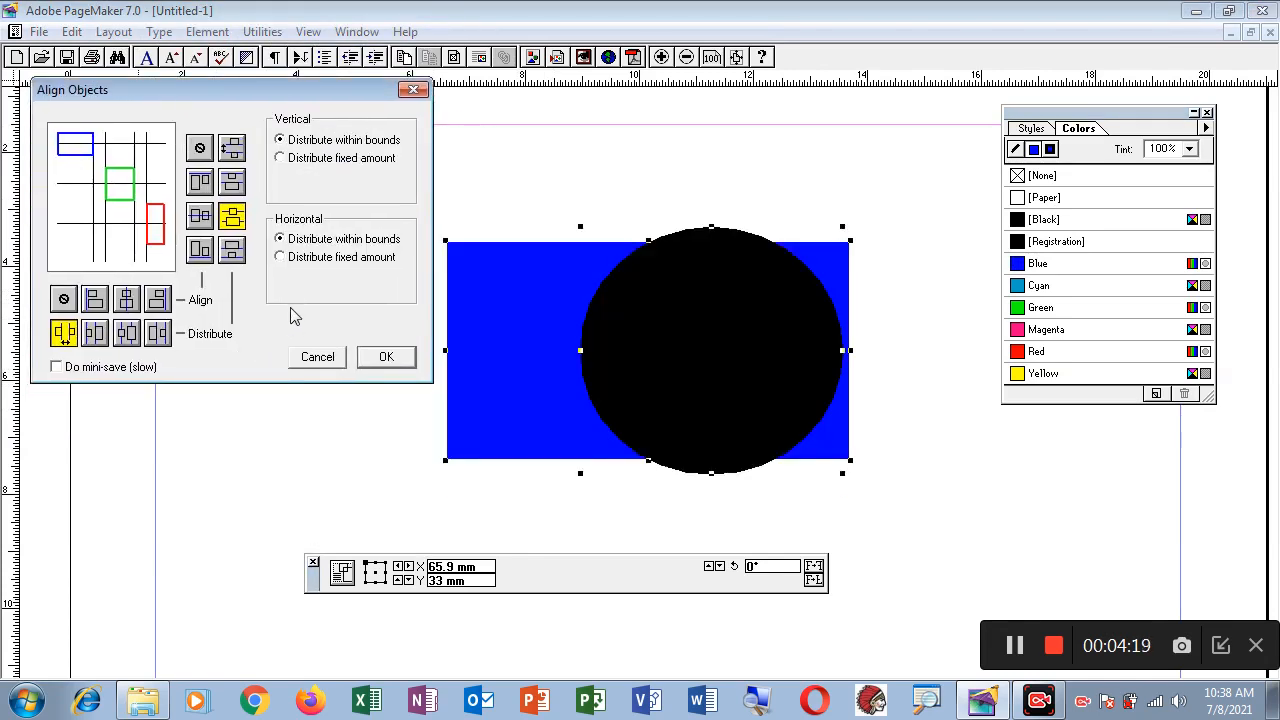
pyautogui.click(232, 182)
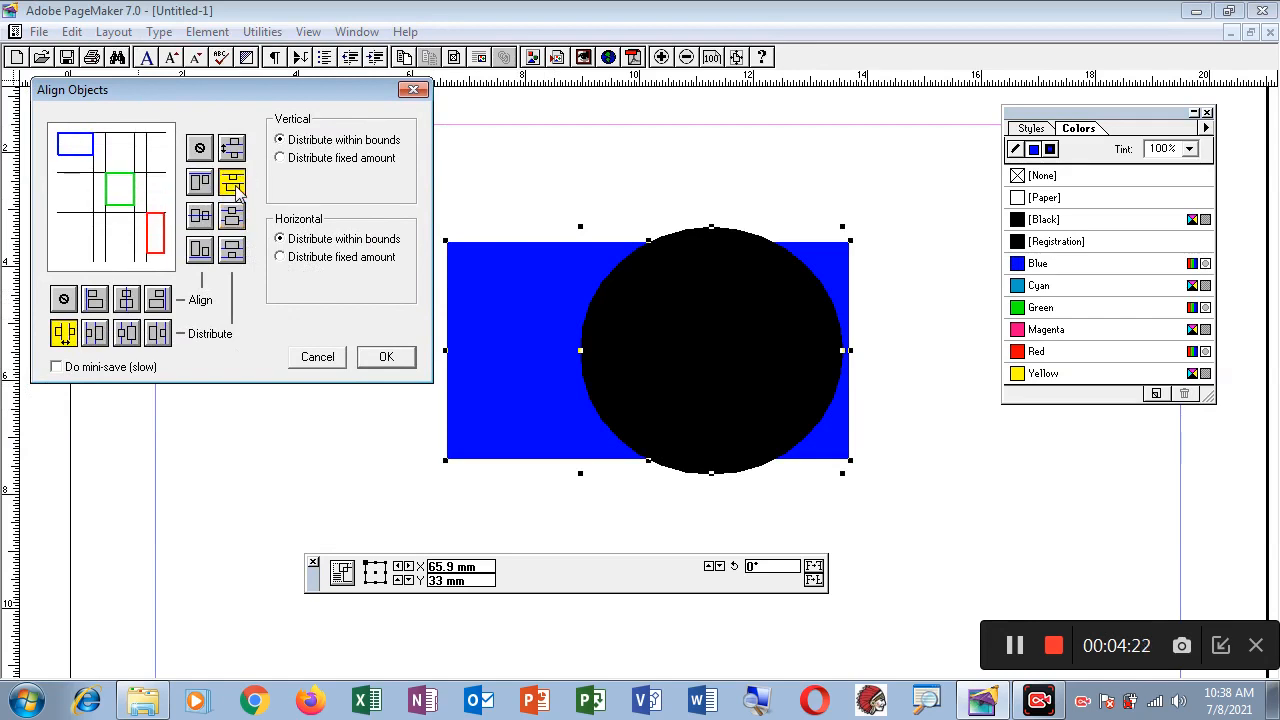
pyautogui.click(385, 357)
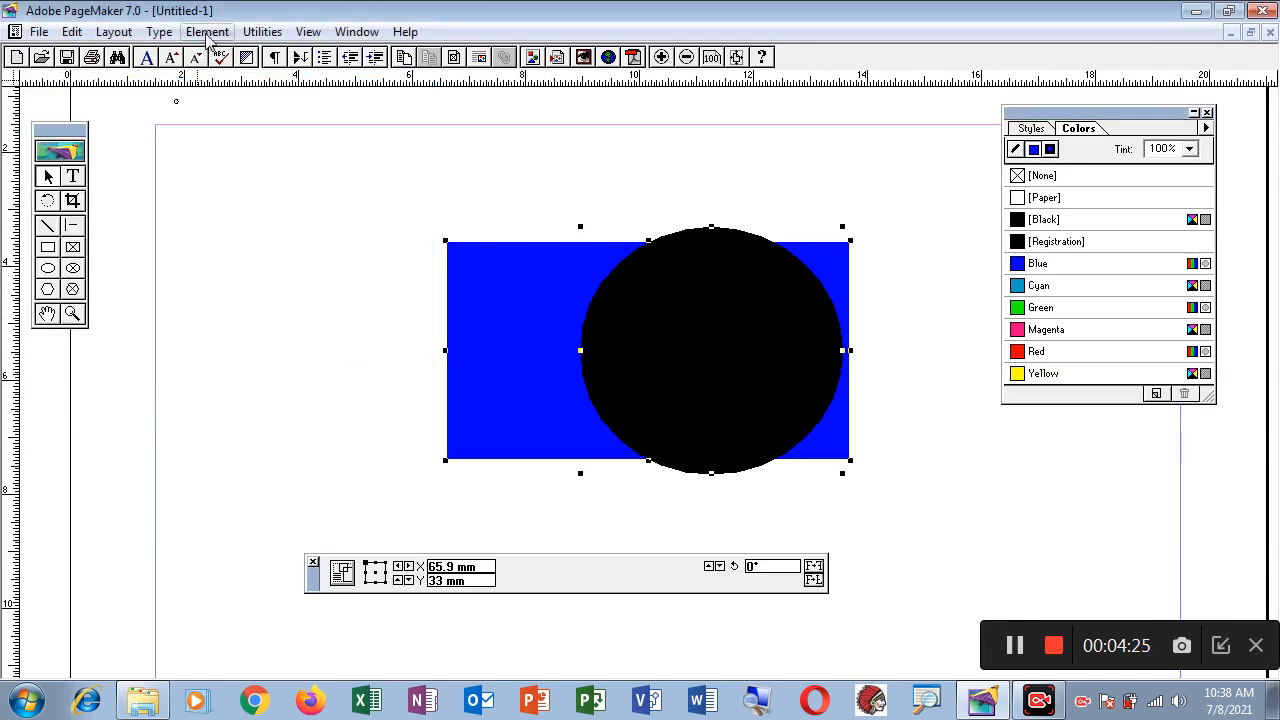
# Align the left sides of the ellipse and rectangle horizontally with Align Objects, keeping the vertical distribution setting.
pyautogui.click(207, 32)
pyautogui.click(262, 181)
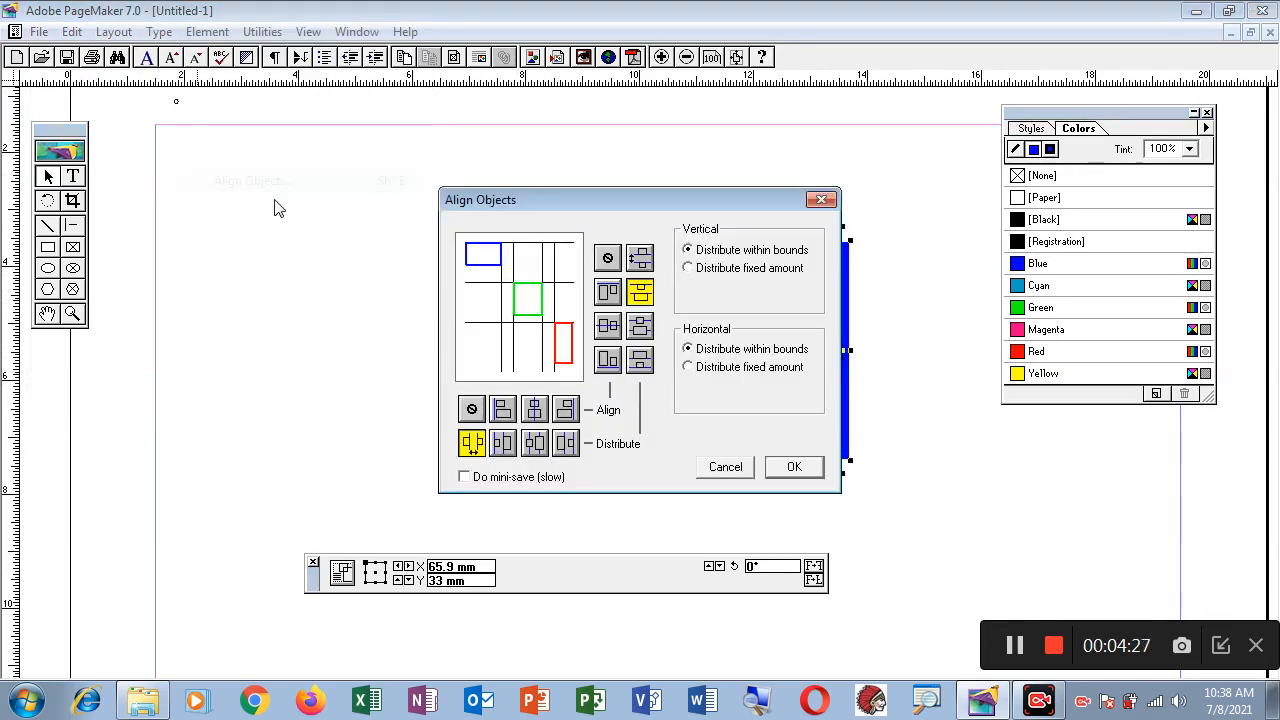
pyautogui.moveTo(575, 203); pyautogui.dragTo(175, 83)
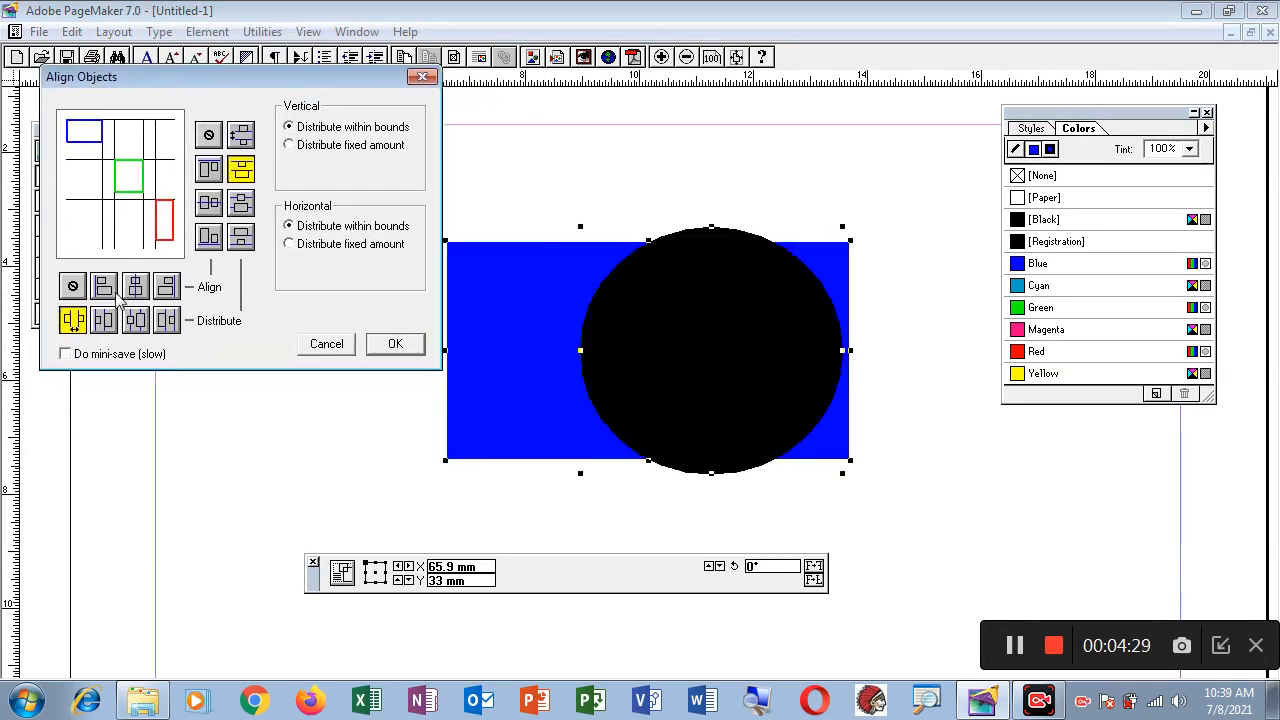
pyautogui.click(104, 289)
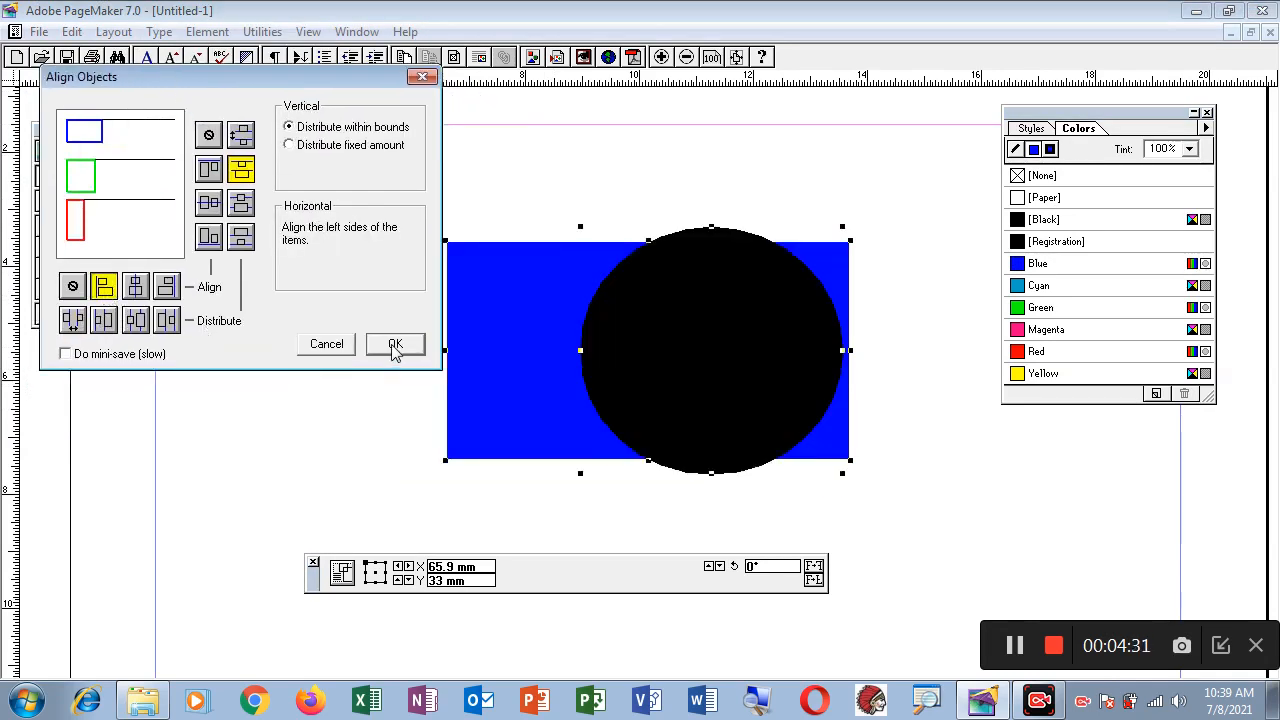
pyautogui.click(395, 345)
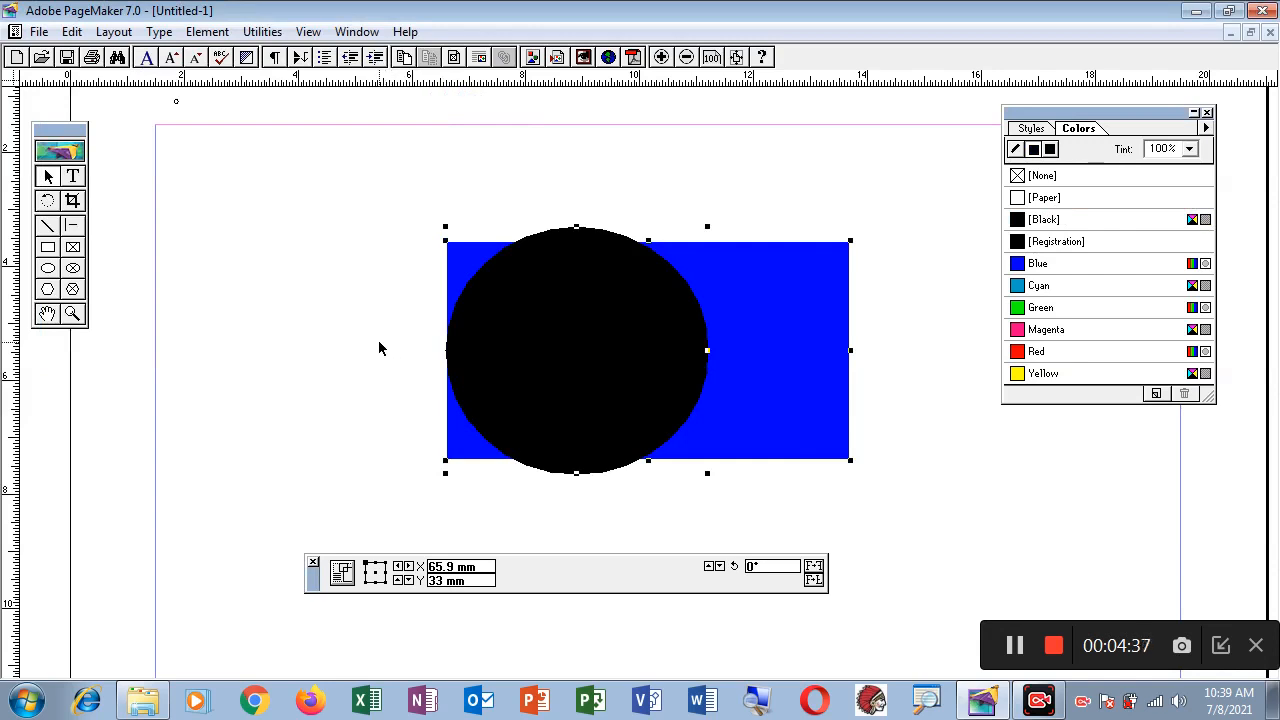
# Align the two shapes' tops vertically and distribute their right edges horizontally within bounds.
pyautogui.click(207, 31)
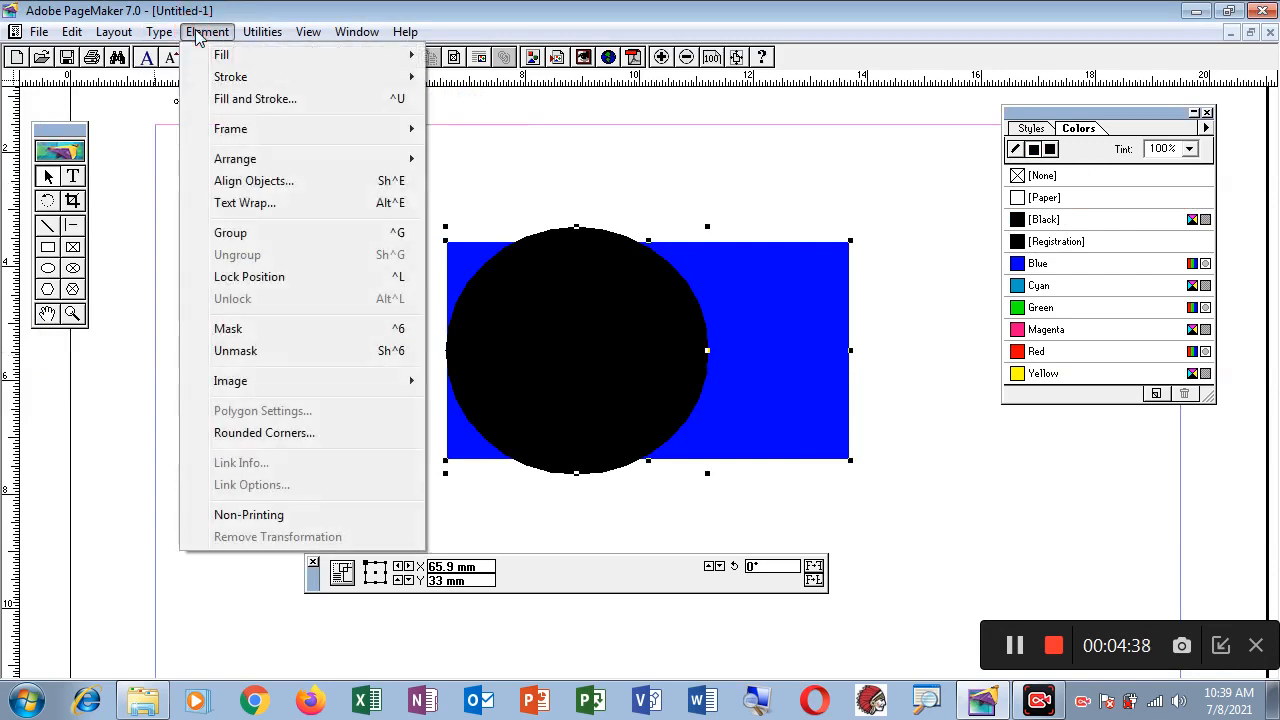
pyautogui.click(244, 181)
pyautogui.moveTo(580, 202); pyautogui.dragTo(164, 43)
pyautogui.click(226, 176)
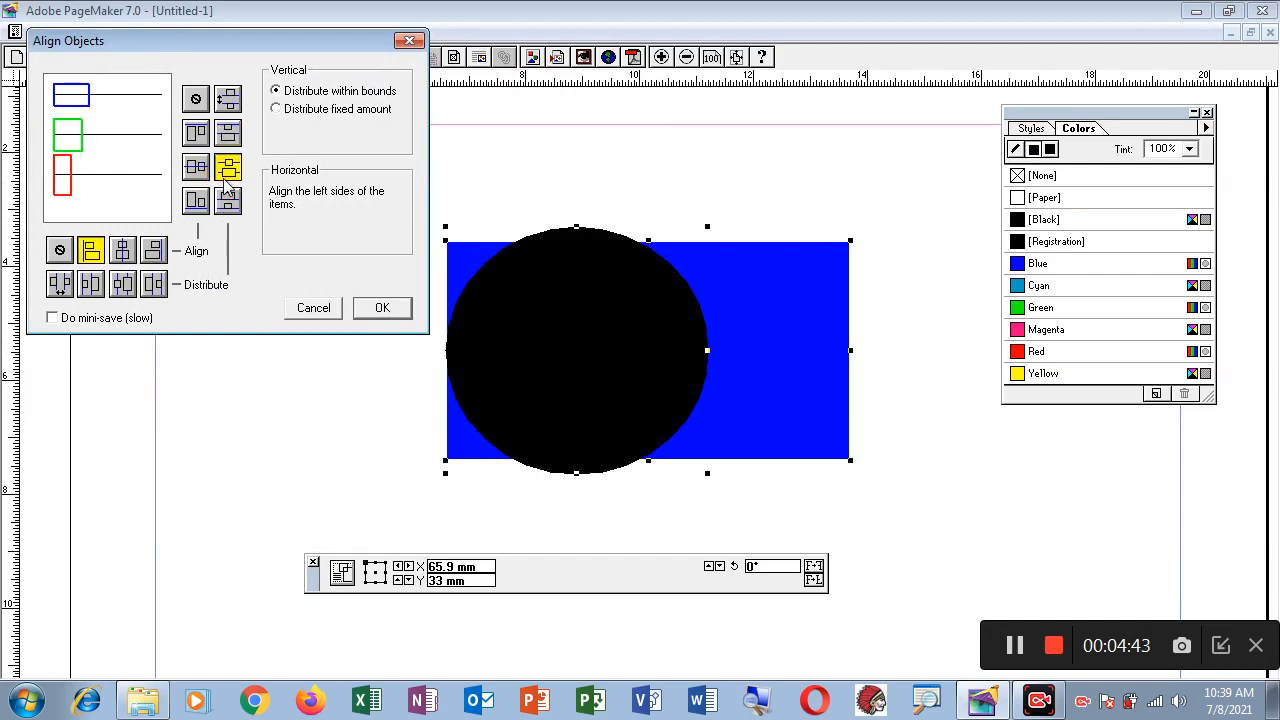
pyautogui.click(197, 137)
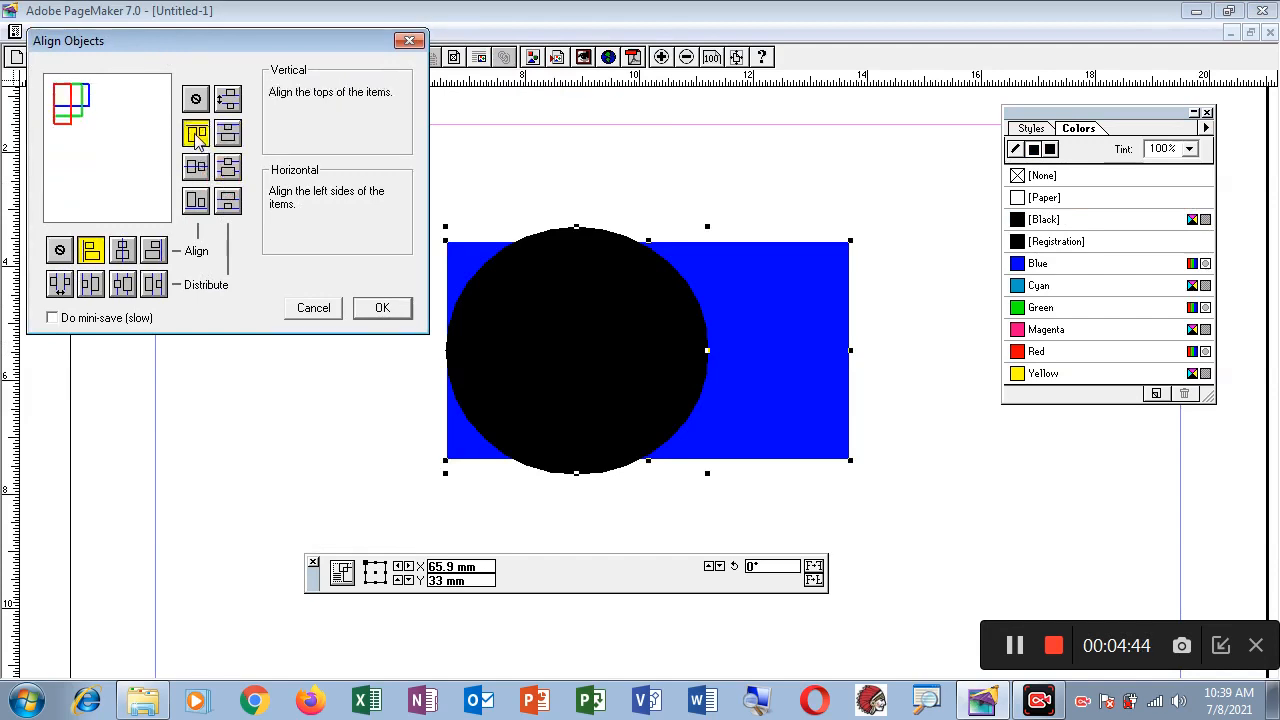
pyautogui.click(153, 284)
pyautogui.click(383, 309)
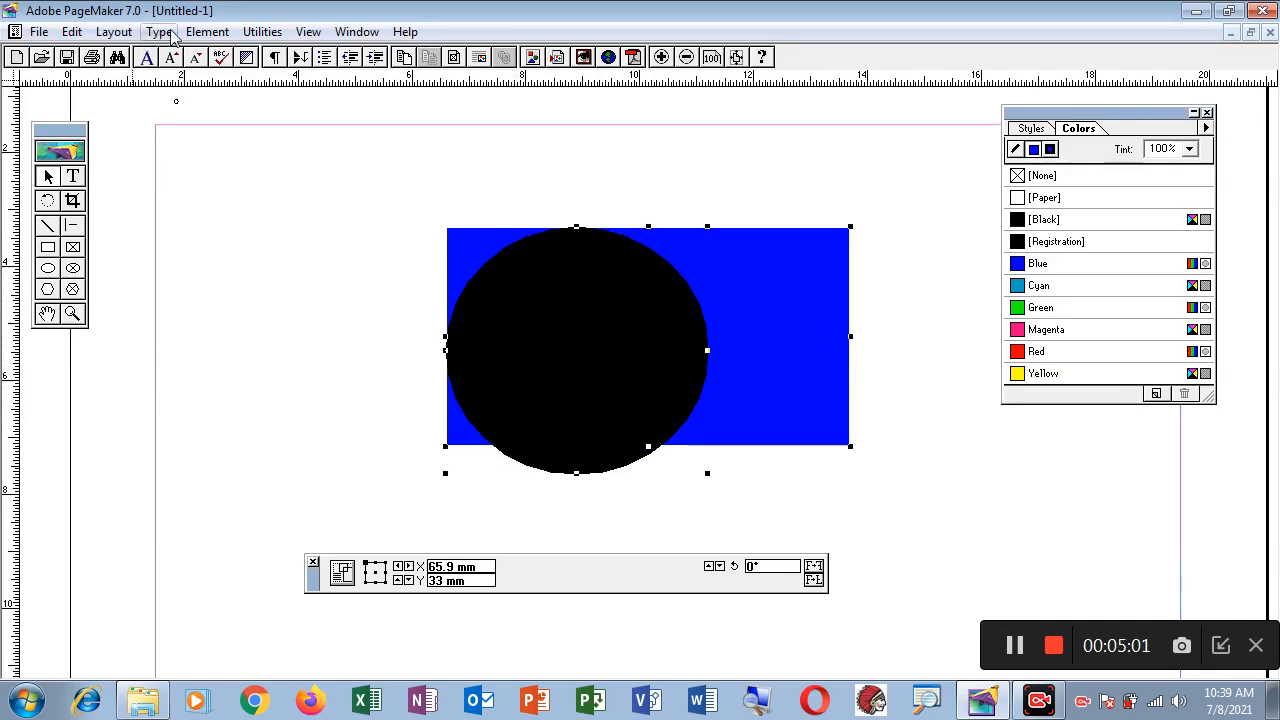
# Change the two shapes' vertical setting to equal spacing between items, distributed within bounds, and apply it.
pyautogui.click(218, 38)
pyautogui.click(258, 180)
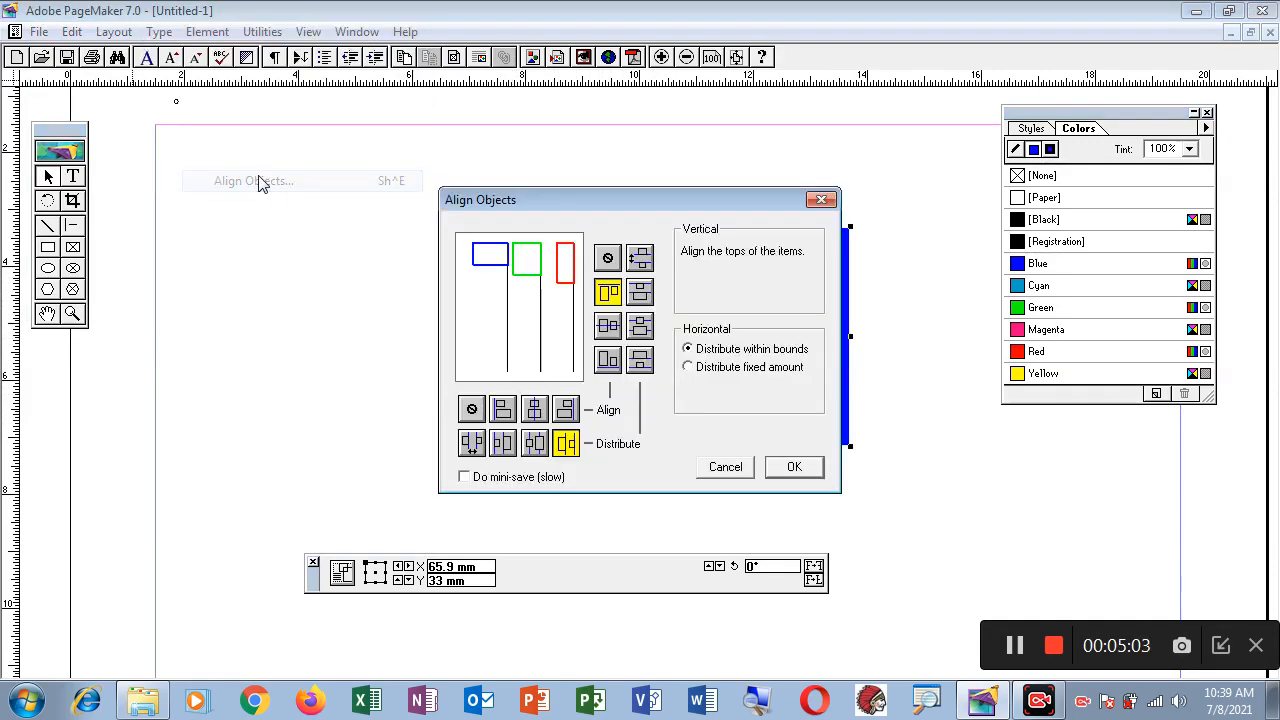
pyautogui.moveTo(619, 199); pyautogui.dragTo(203, 137)
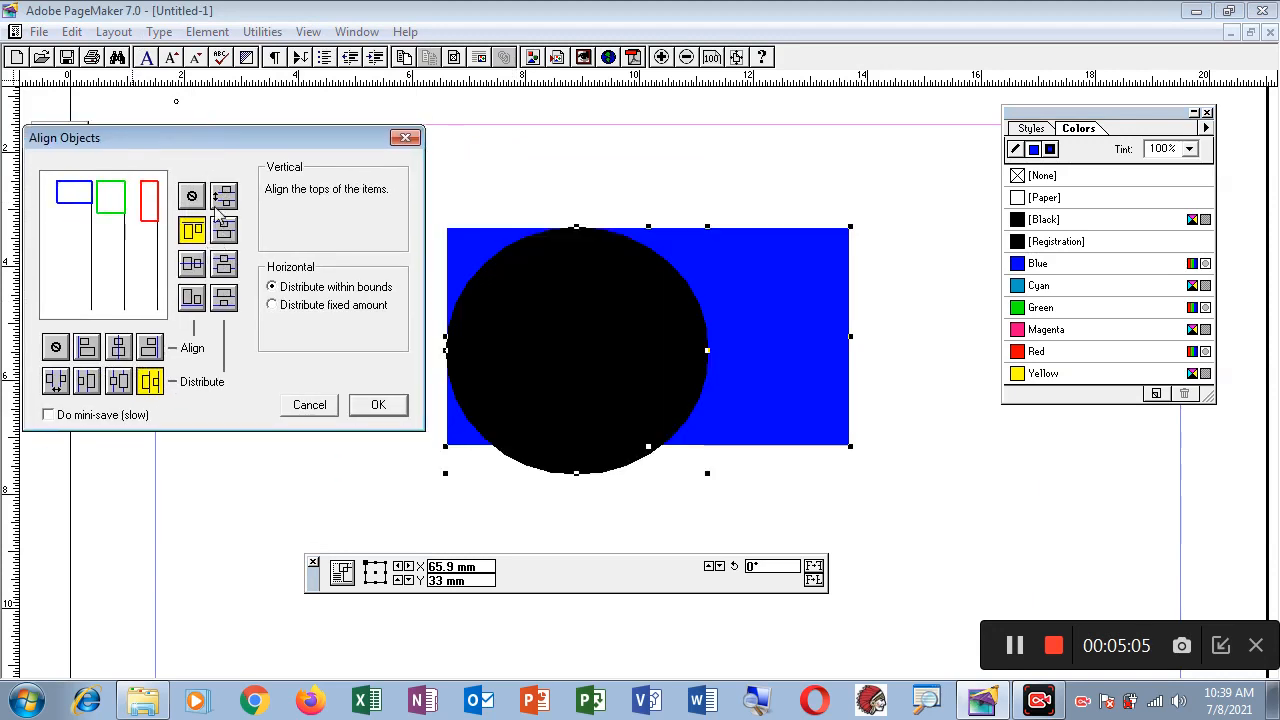
pyautogui.click(224, 197)
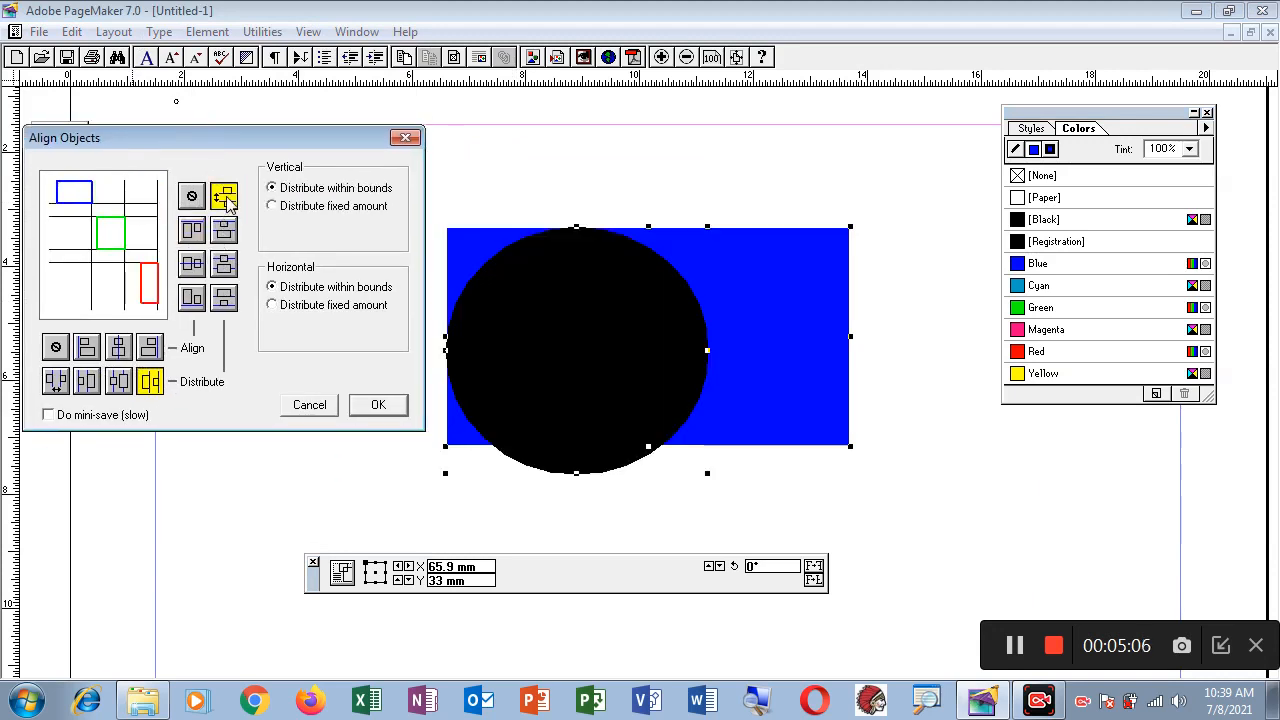
pyautogui.click(375, 404)
# Change the two shapes' horizontal distribution to their centers, within bounds, and apply it.
pyautogui.click(207, 31)
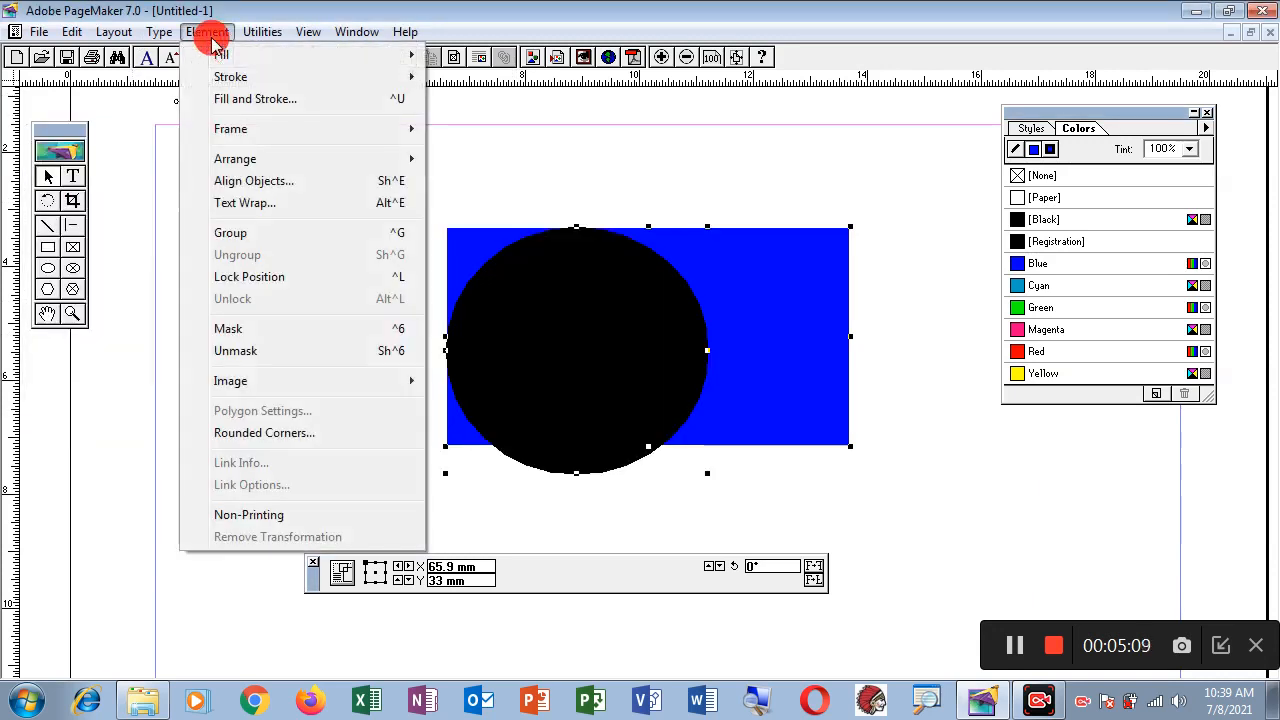
pyautogui.click(253, 181)
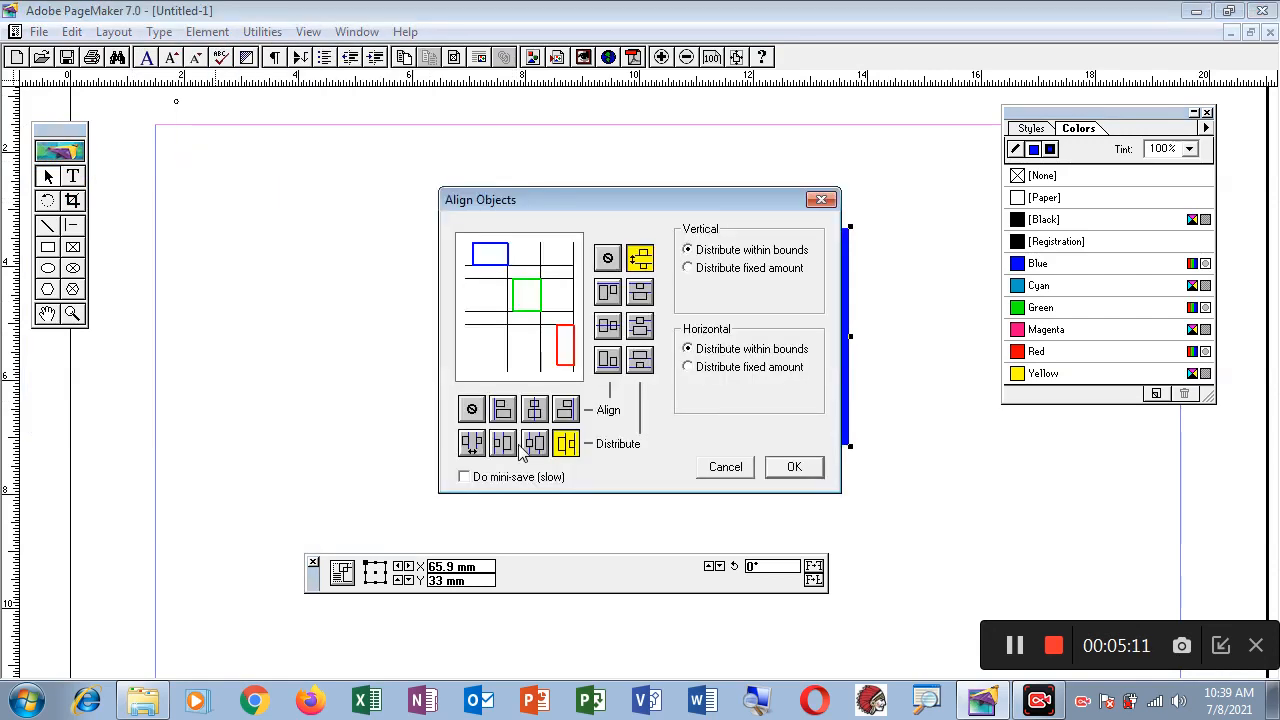
pyautogui.click(533, 444)
pyautogui.click(799, 472)
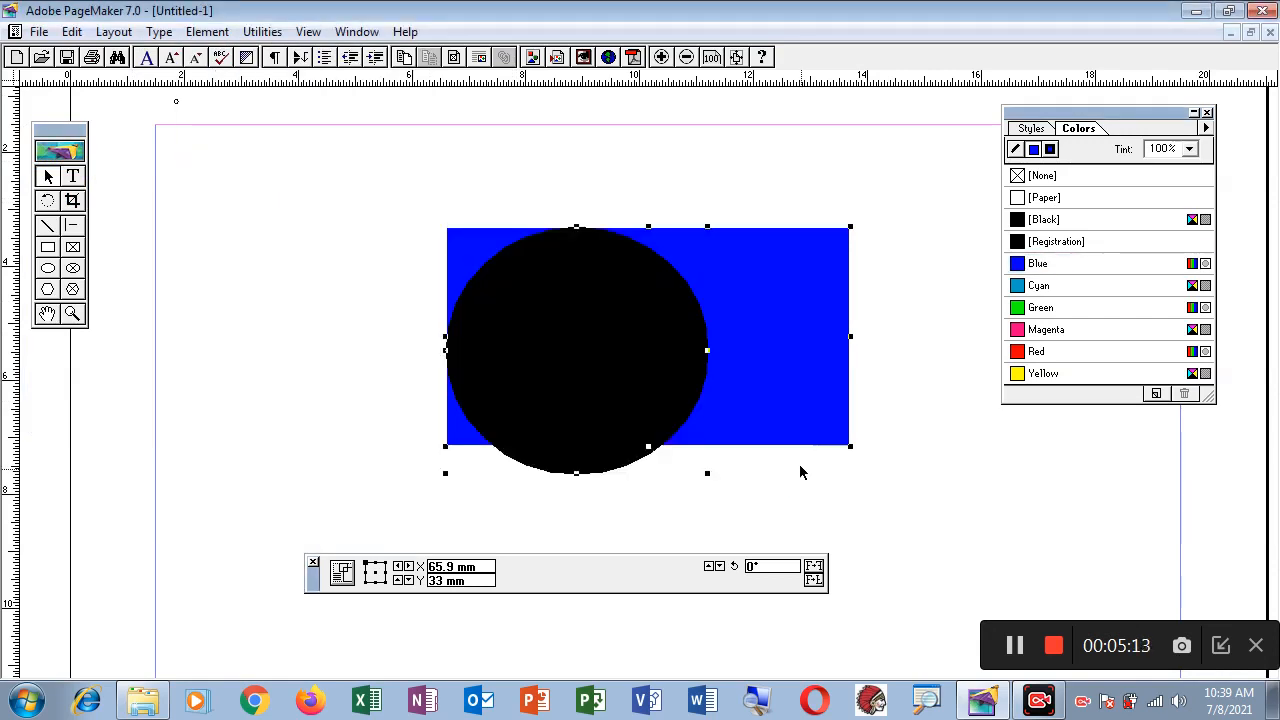
# Align the centers of the ellipse and rectangle horizontally using Align Objects.
pyautogui.click(187, 33)
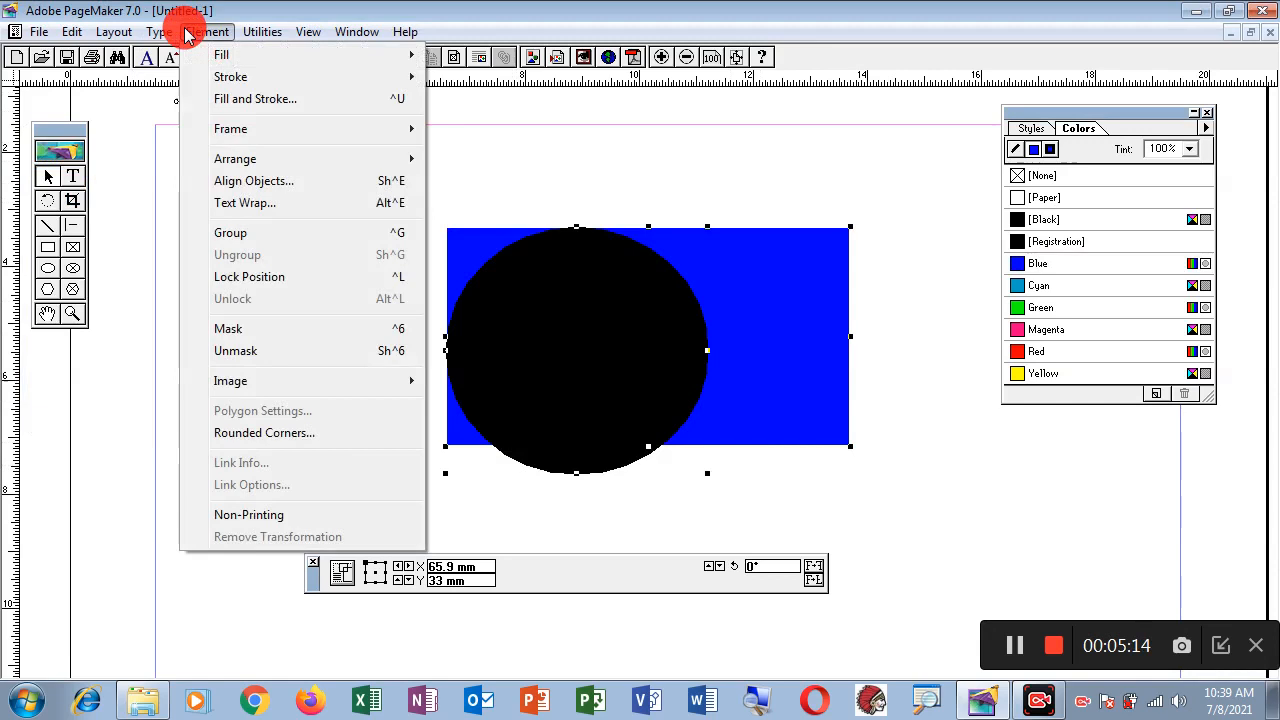
pyautogui.click(262, 182)
pyautogui.moveTo(631, 206); pyautogui.dragTo(231, 102)
pyautogui.click(137, 304)
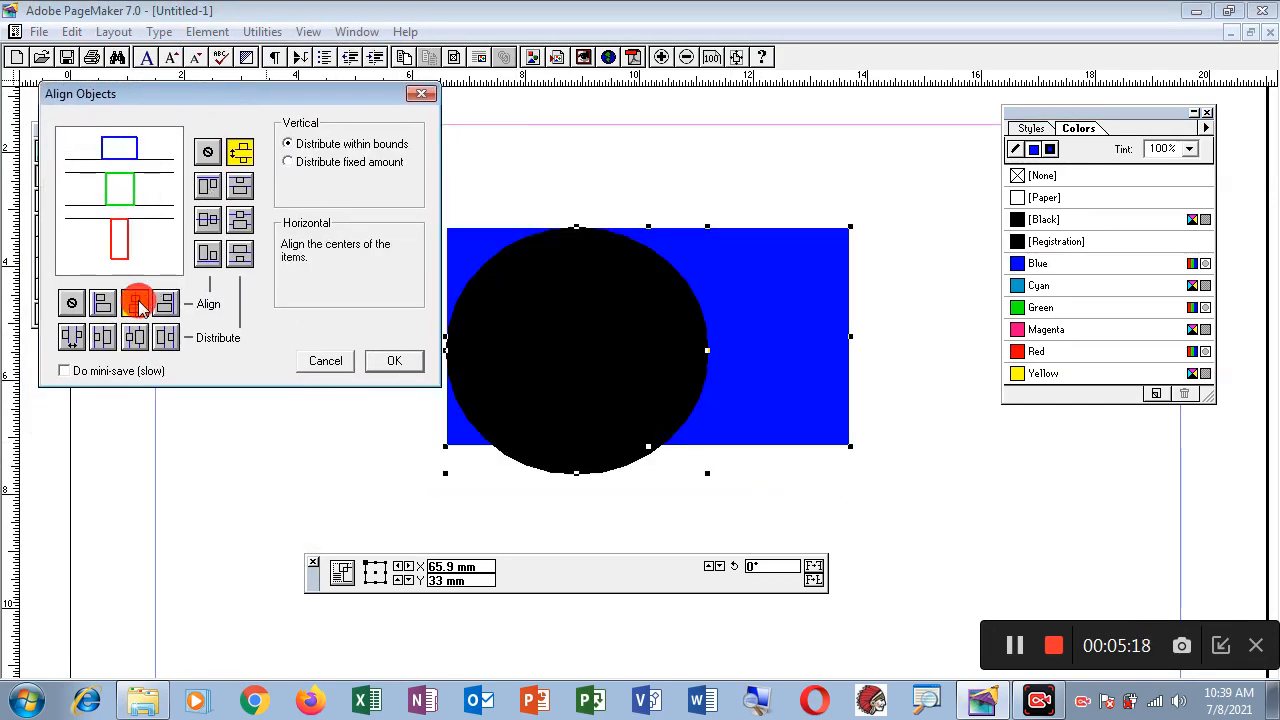
pyautogui.click(390, 365)
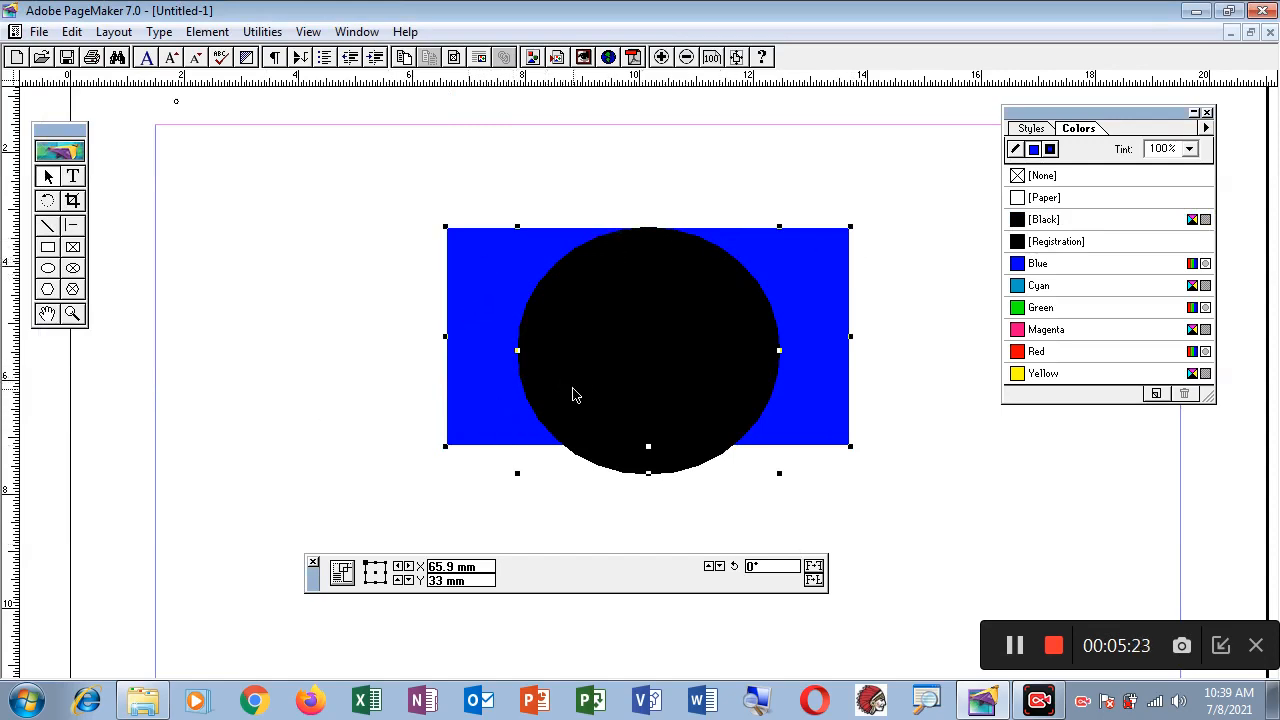
# Delete the blue rectangle and the black ellipse from the page.
pyautogui.click(207, 32)
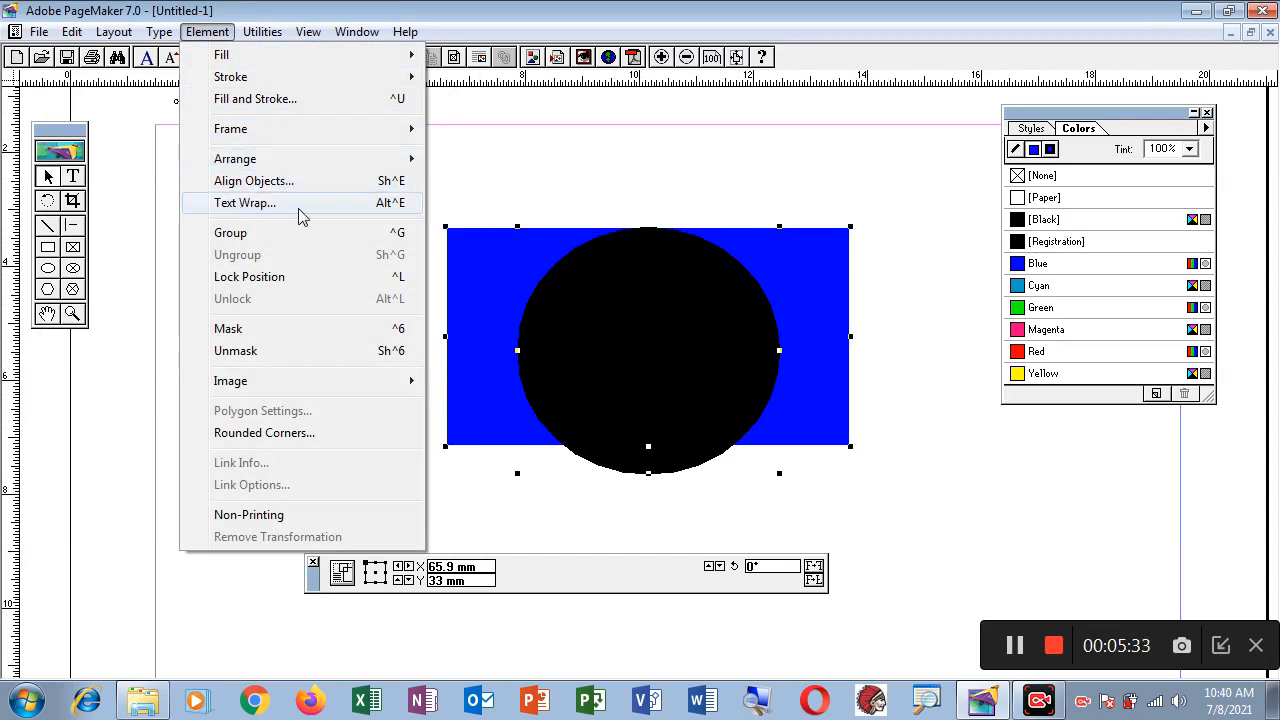
pyautogui.click(586, 200)
pyautogui.click(517, 257)
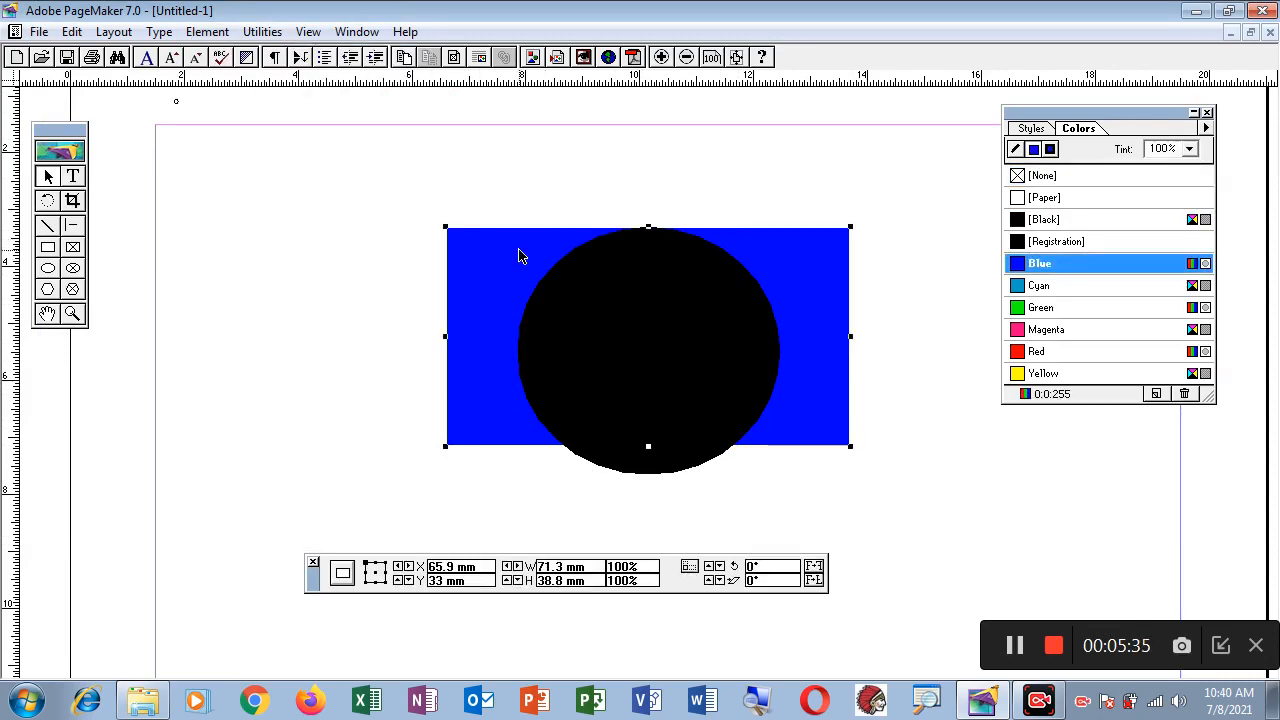
pyautogui.press('Delete')
pyautogui.click(589, 377)
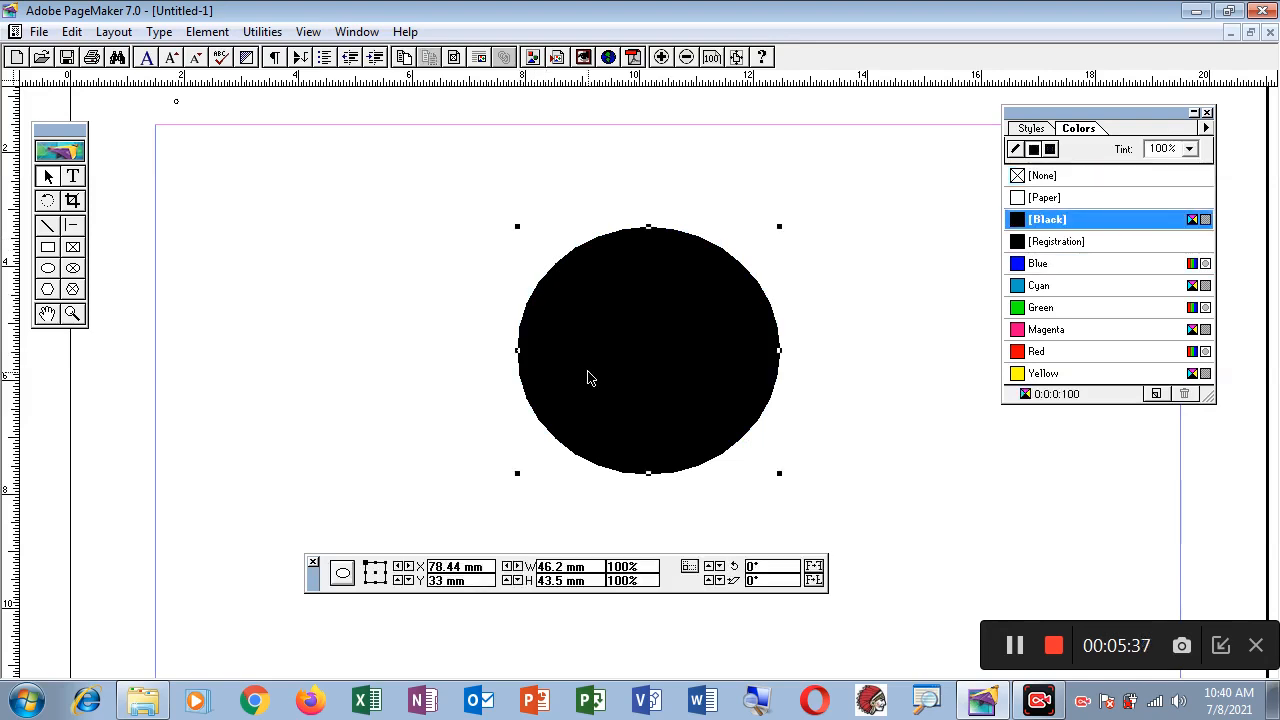
pyautogui.press('Delete')
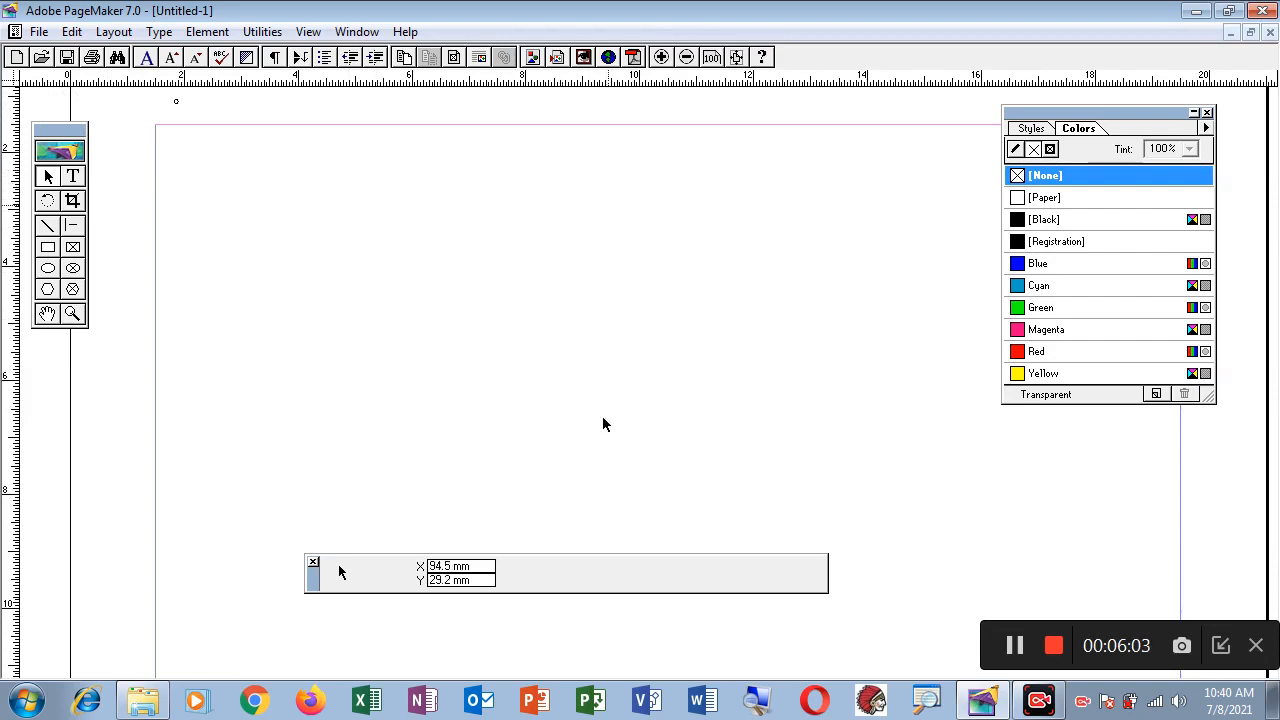
# Place the clickbank1 text file from Downloads as a new item at the page's upper-left margin corner.
pyautogui.click(46, 32)
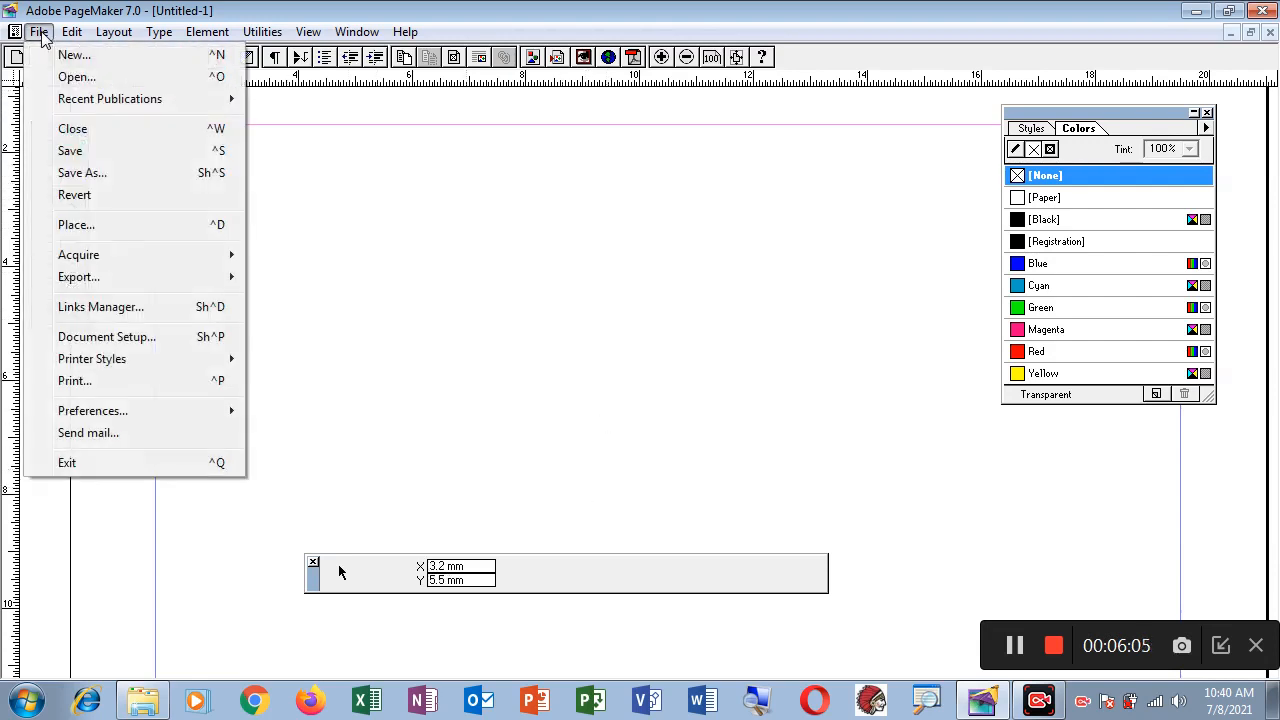
pyautogui.click(95, 230)
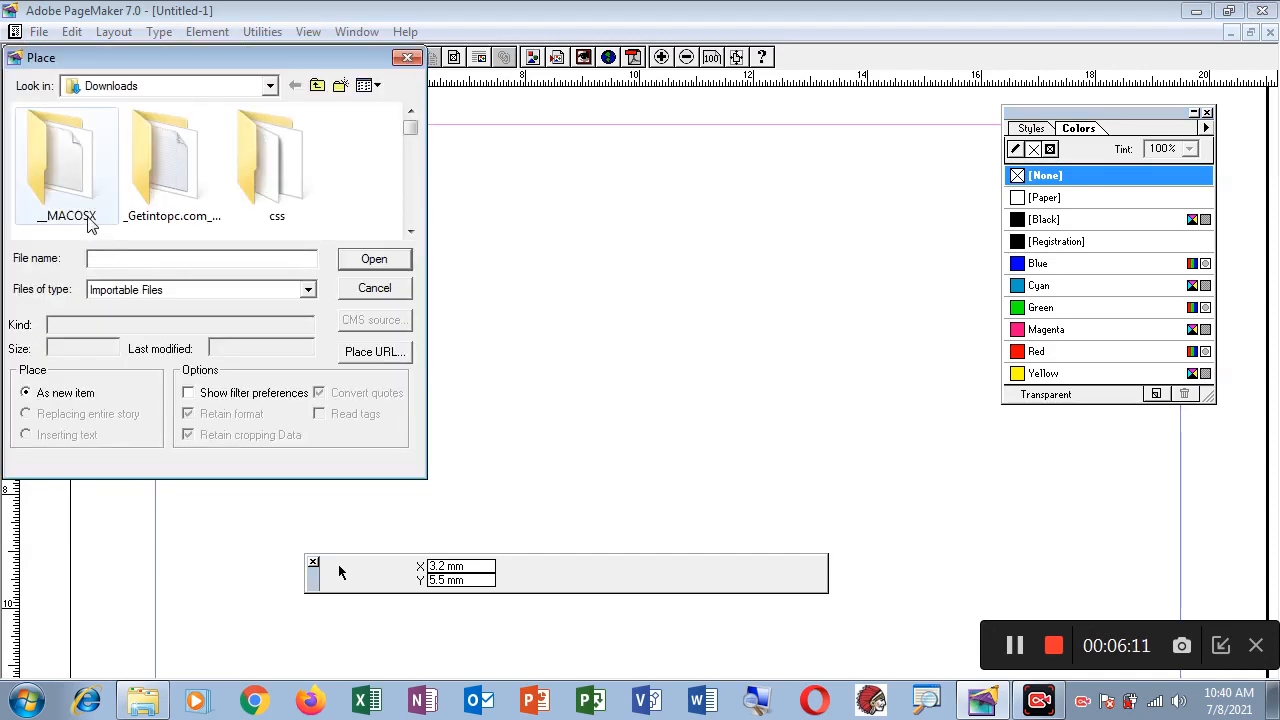
pyautogui.click(410, 150)
pyautogui.click(410, 150)
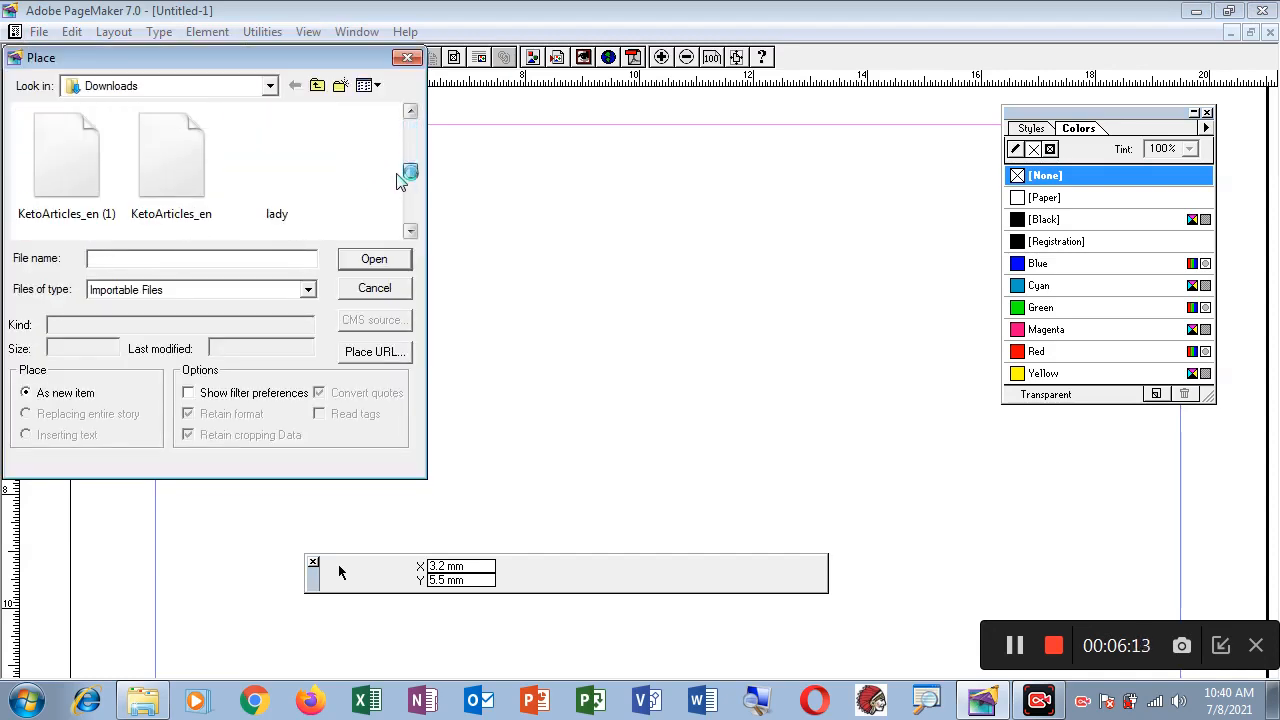
pyautogui.click(200, 185)
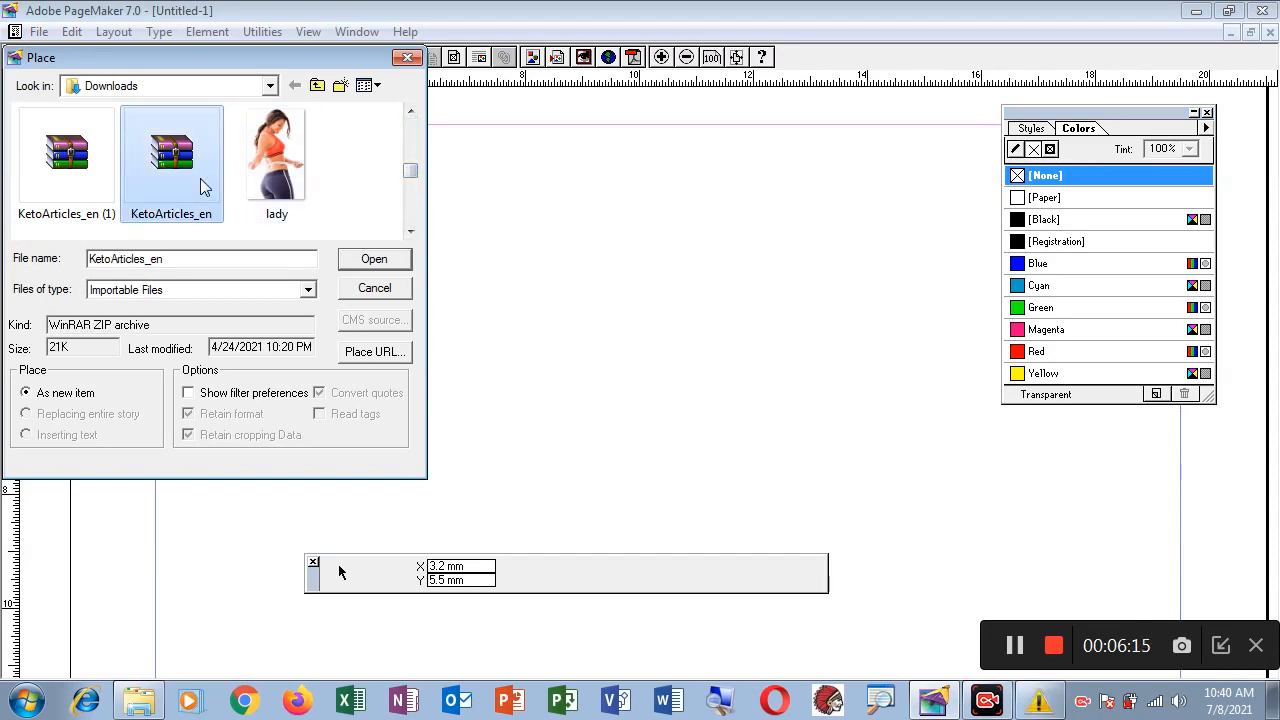
pyautogui.click(408, 233)
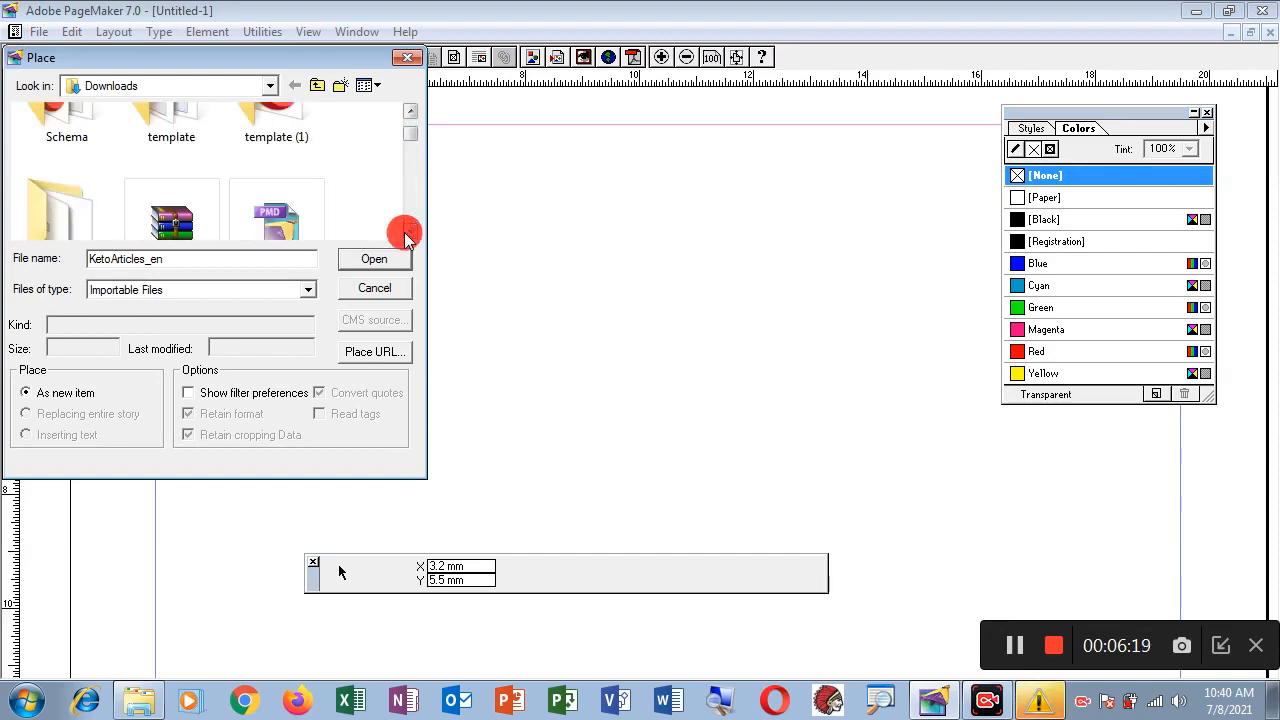
pyautogui.click(280, 213)
pyautogui.press('c')
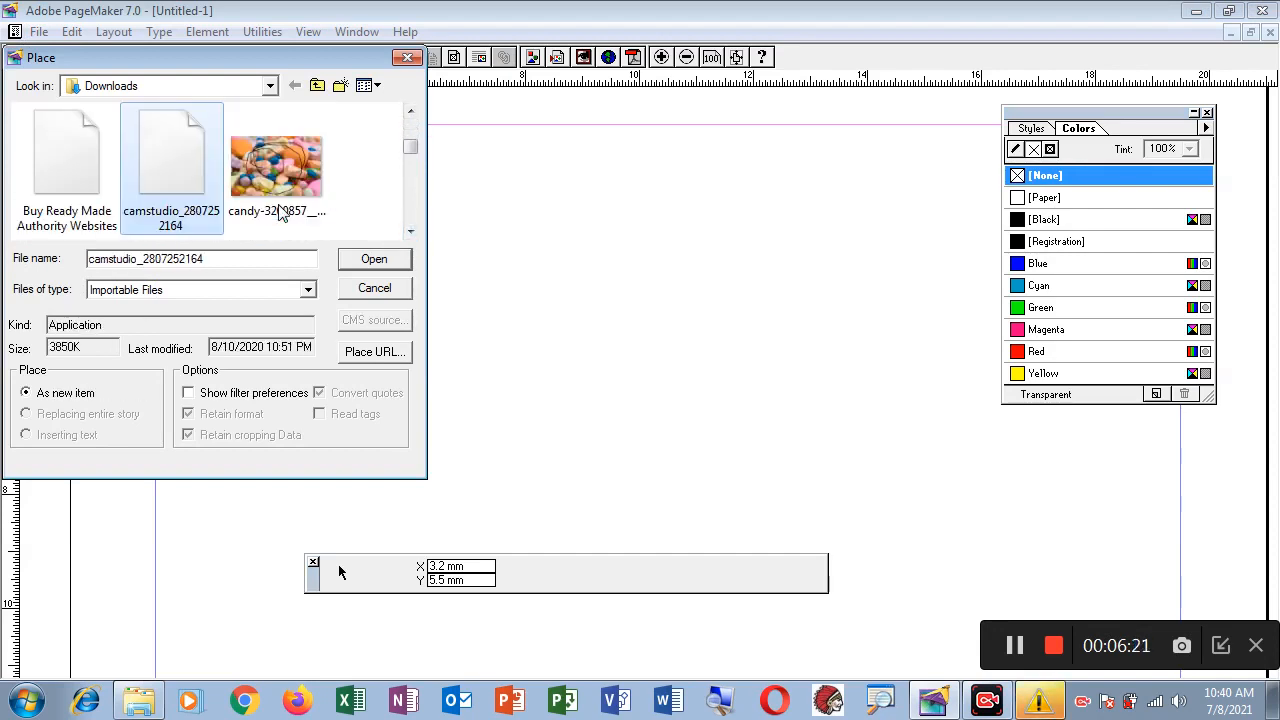
pyautogui.click(410, 234)
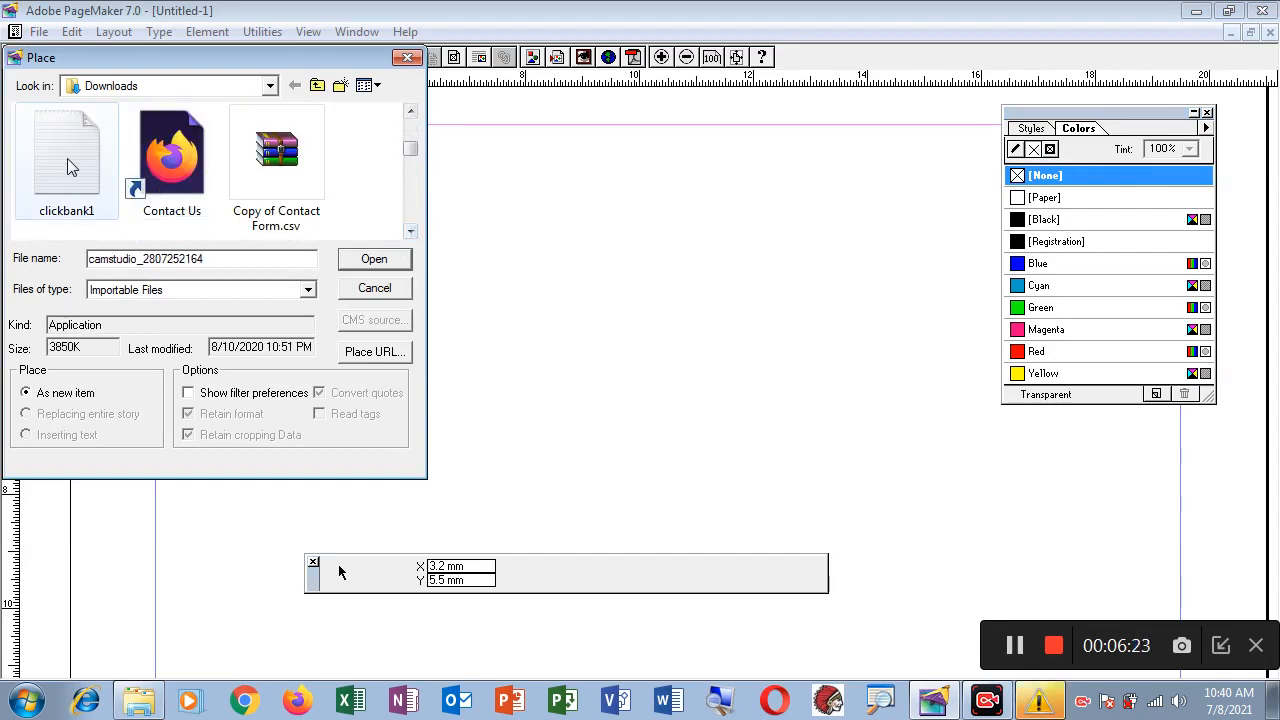
pyautogui.click(67, 157)
pyautogui.click(364, 260)
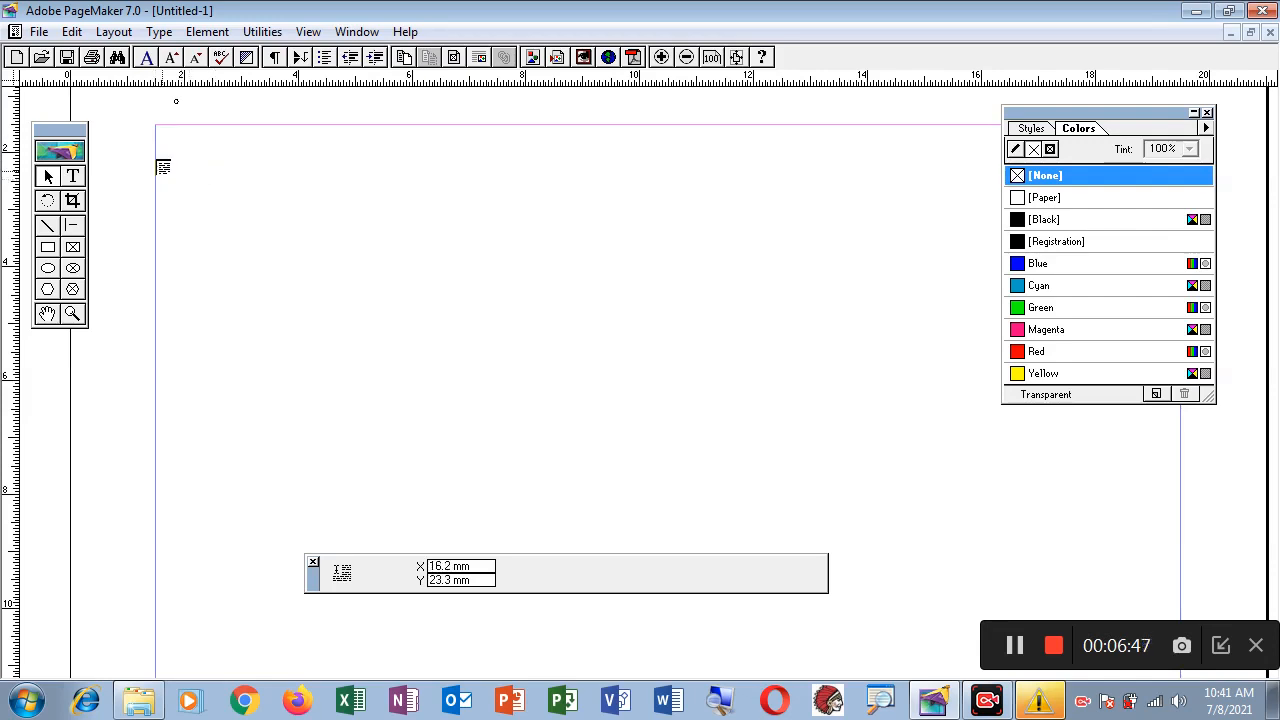
pyautogui.click(158, 128)
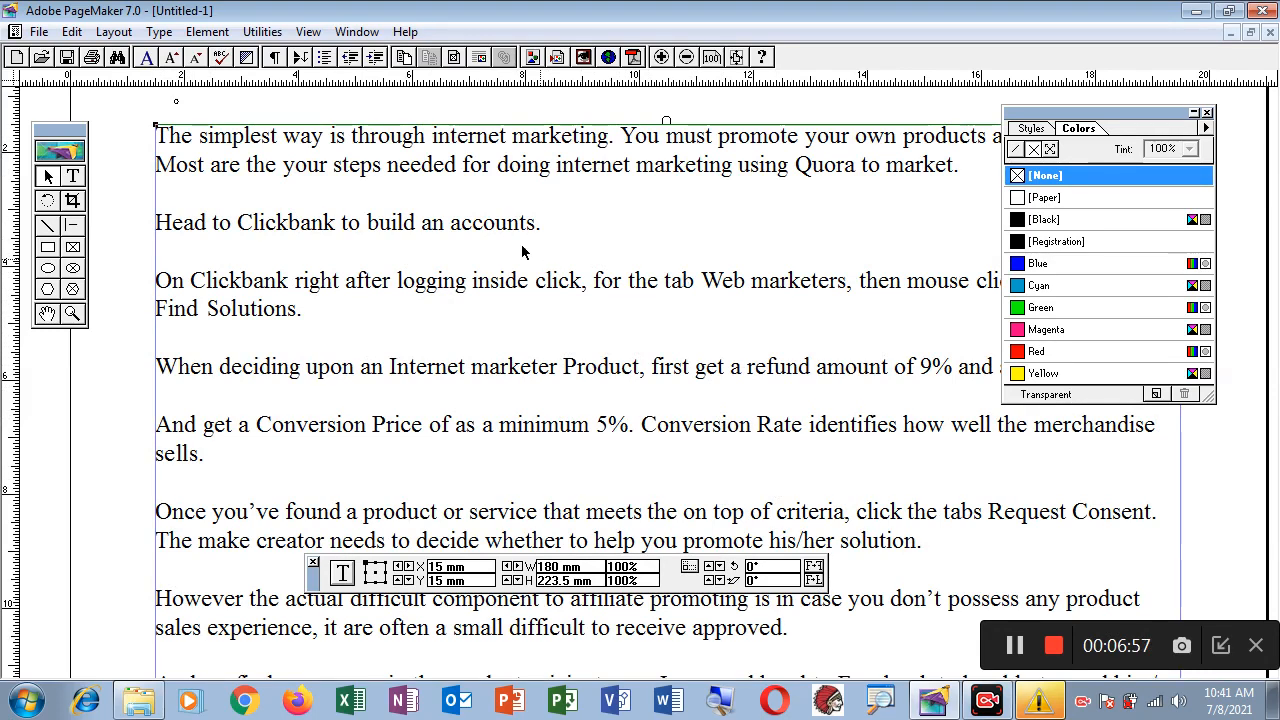
# Try to place the JPEG image 61hPQcayWDL._AC_UL200_SR200,200_ from Downloads as an independent graphic.
pyautogui.click(39, 32)
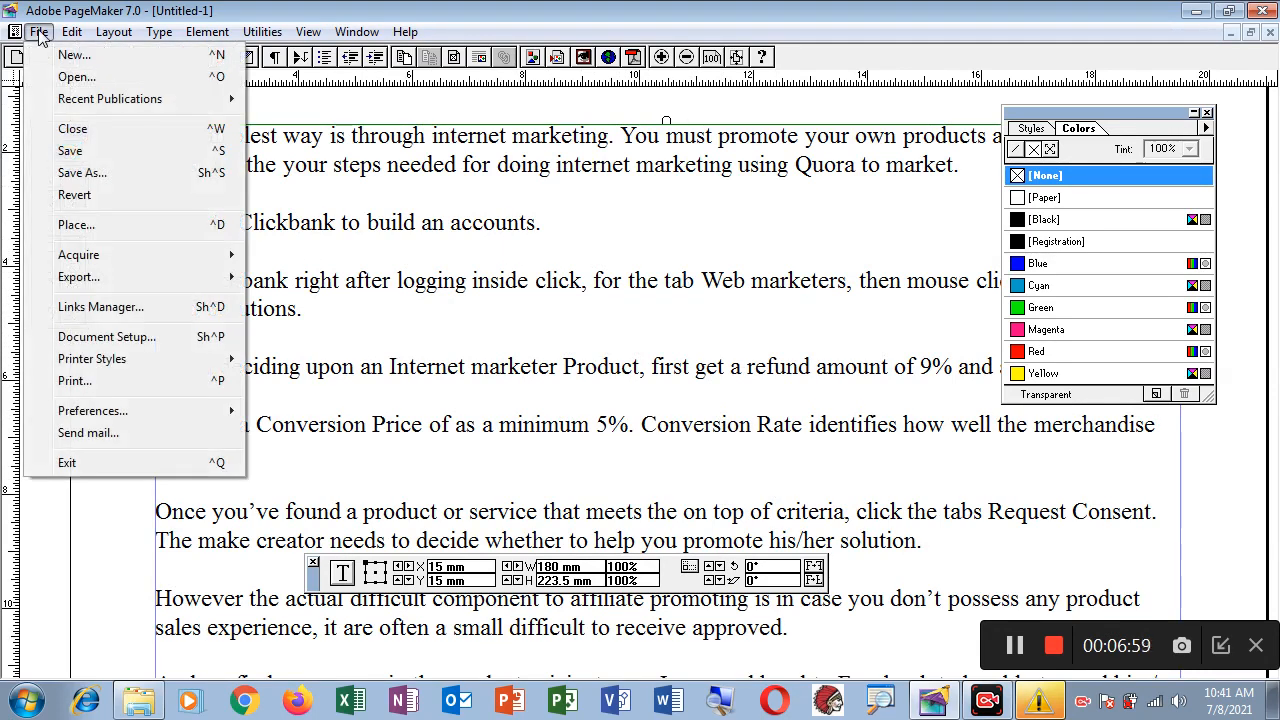
pyautogui.click(80, 224)
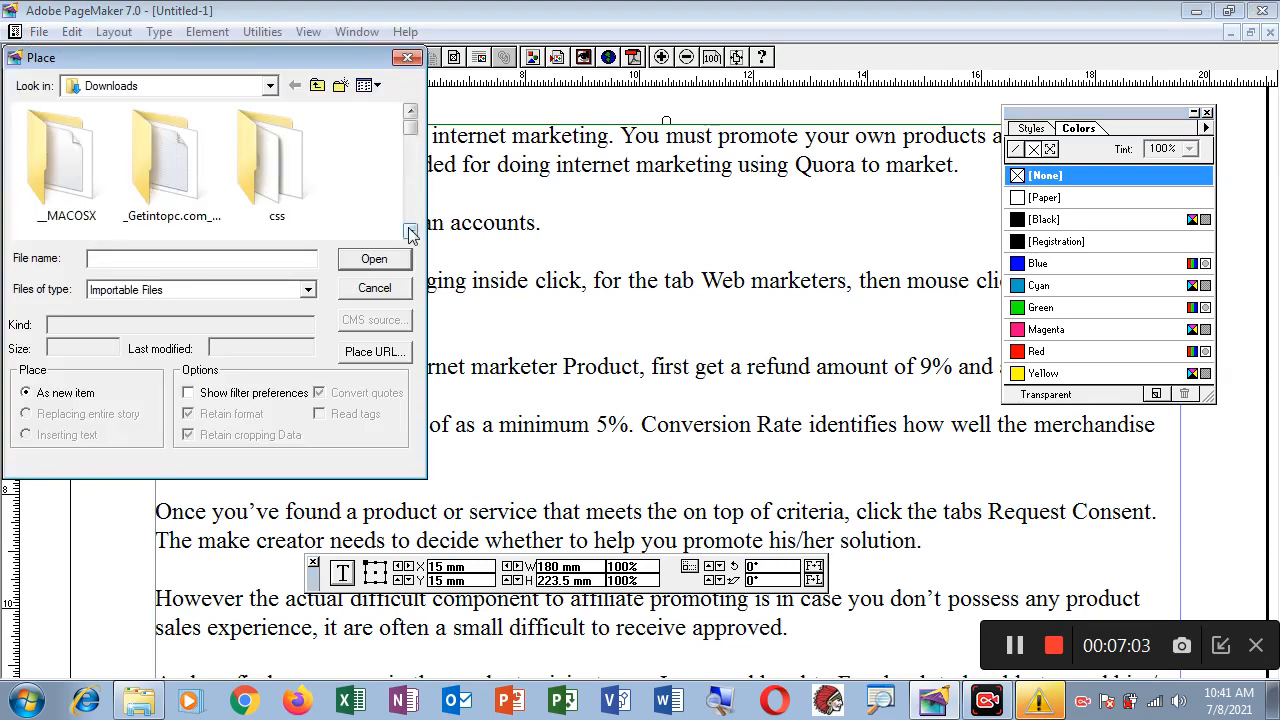
pyautogui.click(410, 231)
pyautogui.click(410, 231)
pyautogui.click(410, 231)
pyautogui.click(410, 231)
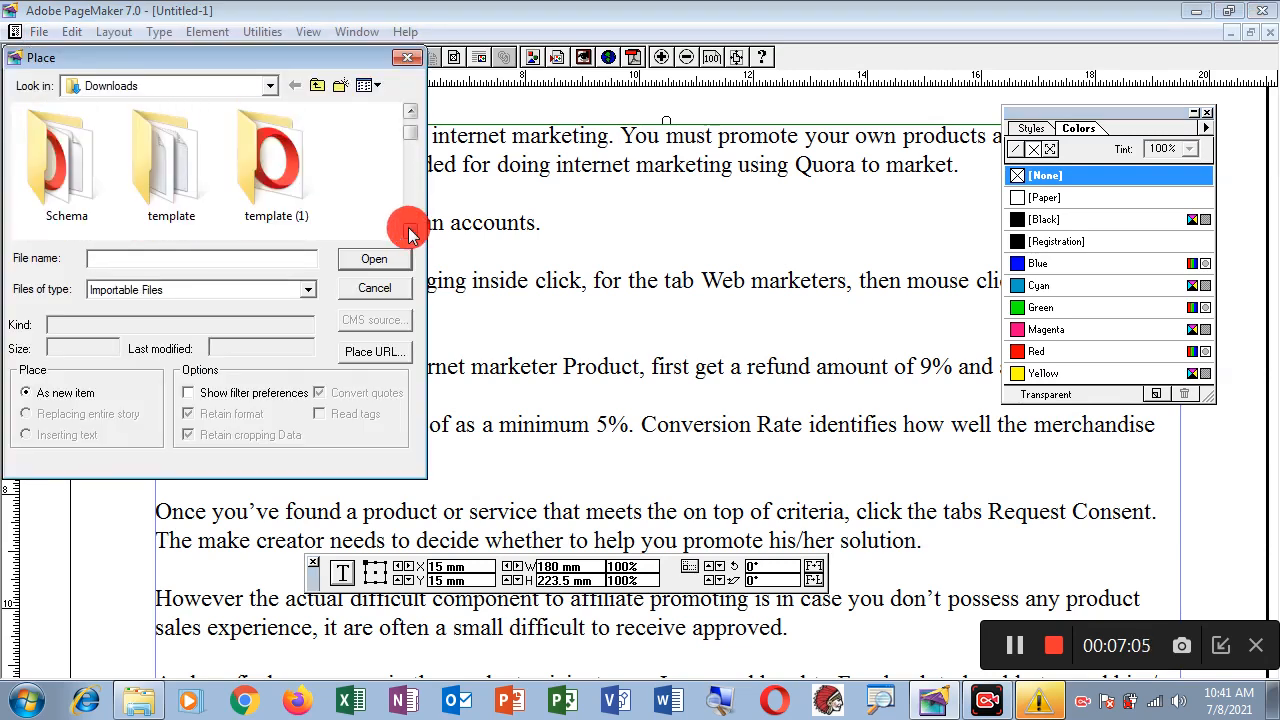
pyautogui.click(410, 231)
pyautogui.click(410, 231)
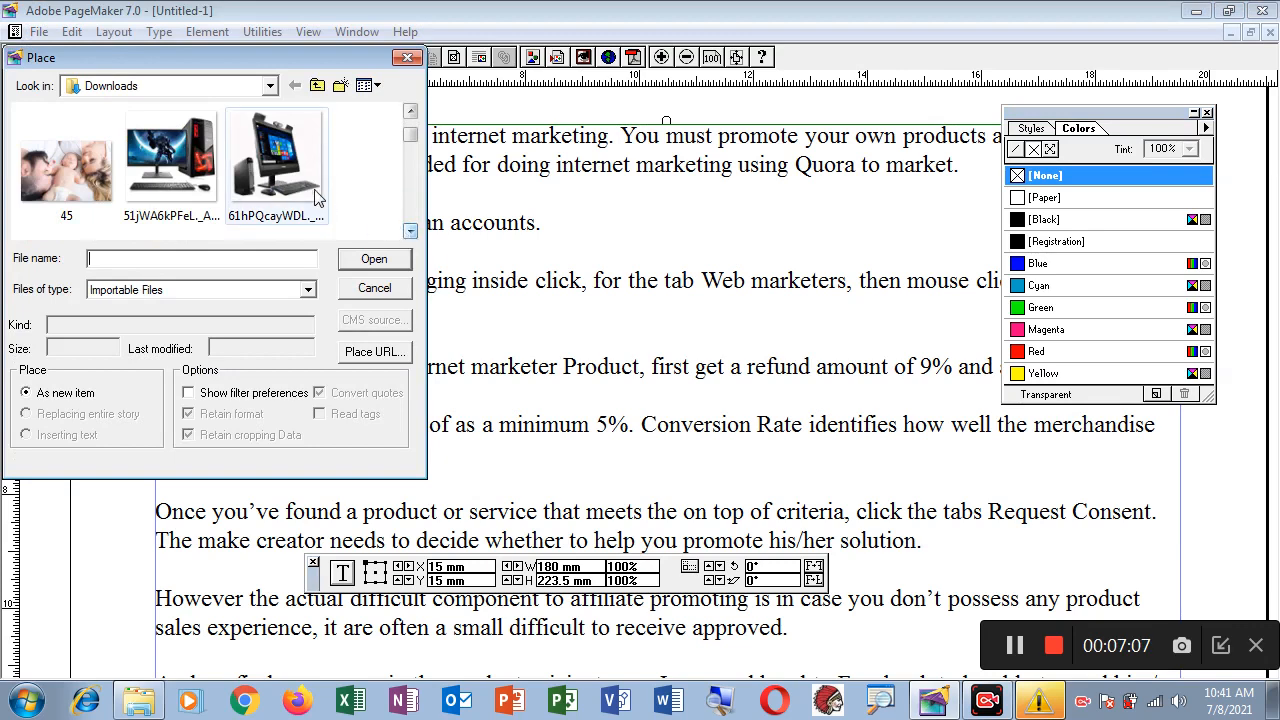
pyautogui.click(287, 172)
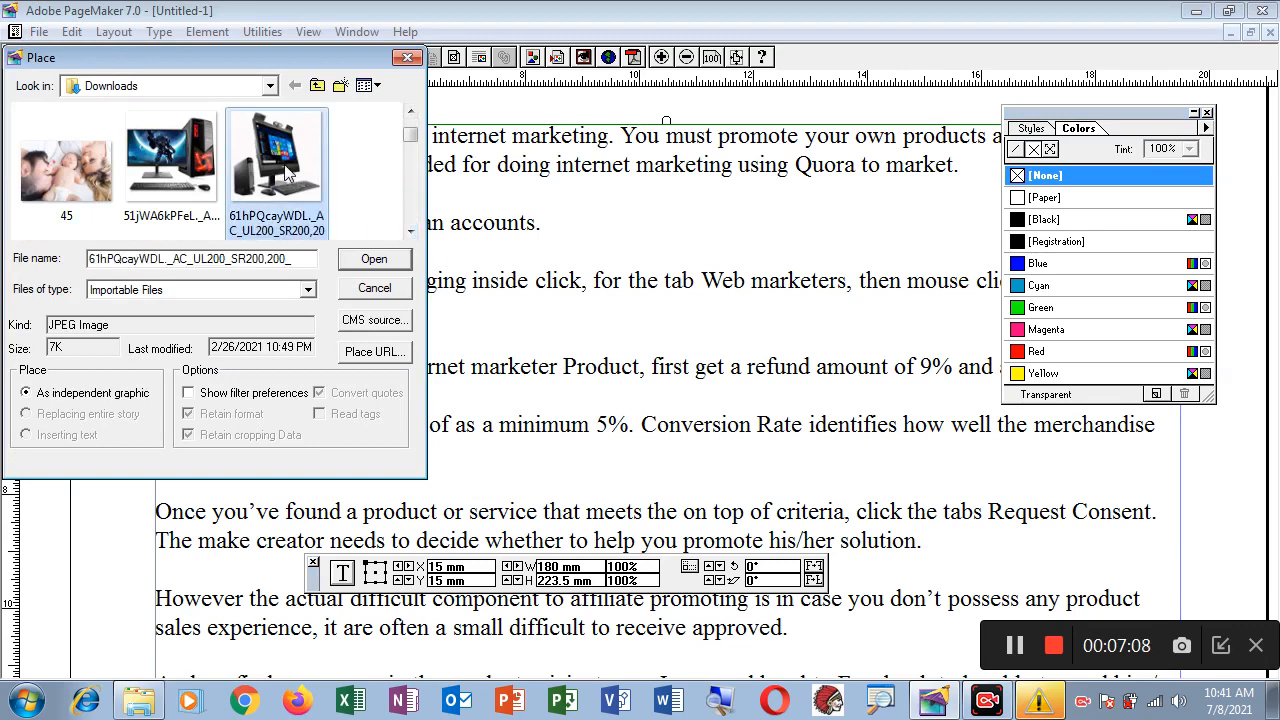
pyautogui.click(372, 260)
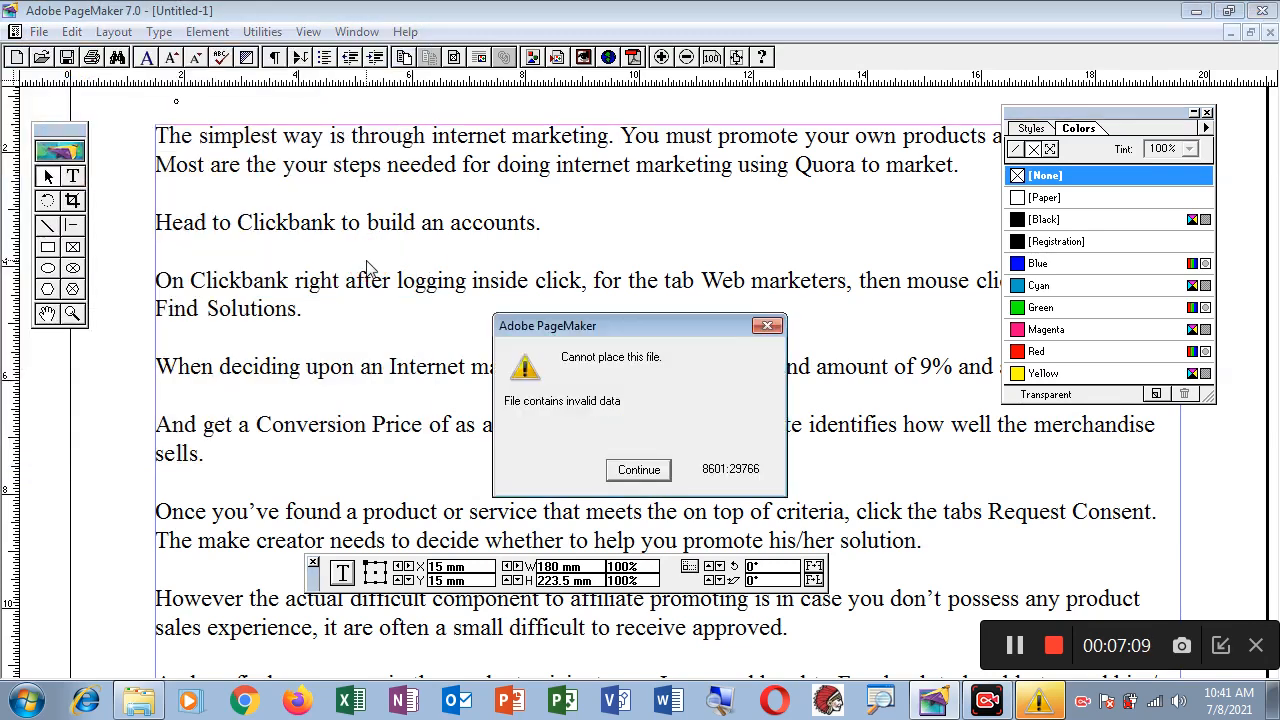
pyautogui.click(641, 471)
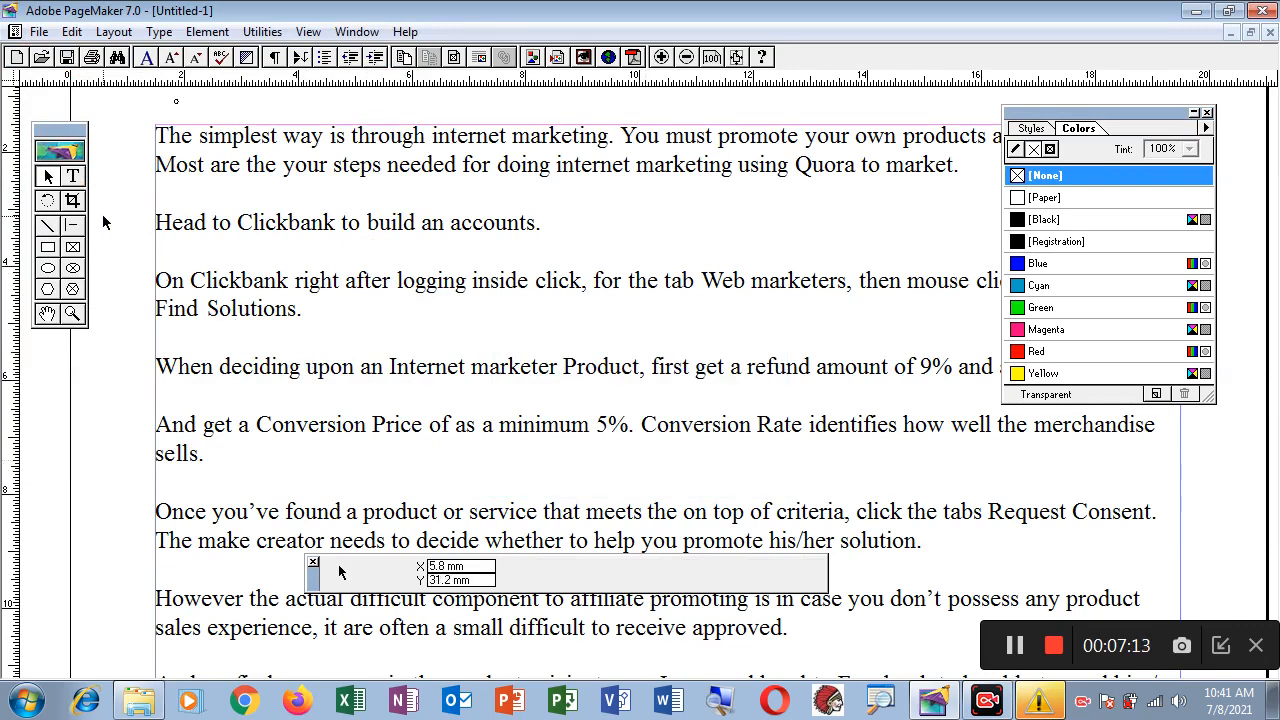
# Place the TIFF image 45 from Downloads over the text as an independent graphic, including a complete copy in the publication.
pyautogui.click(40, 31)
pyautogui.click(92, 226)
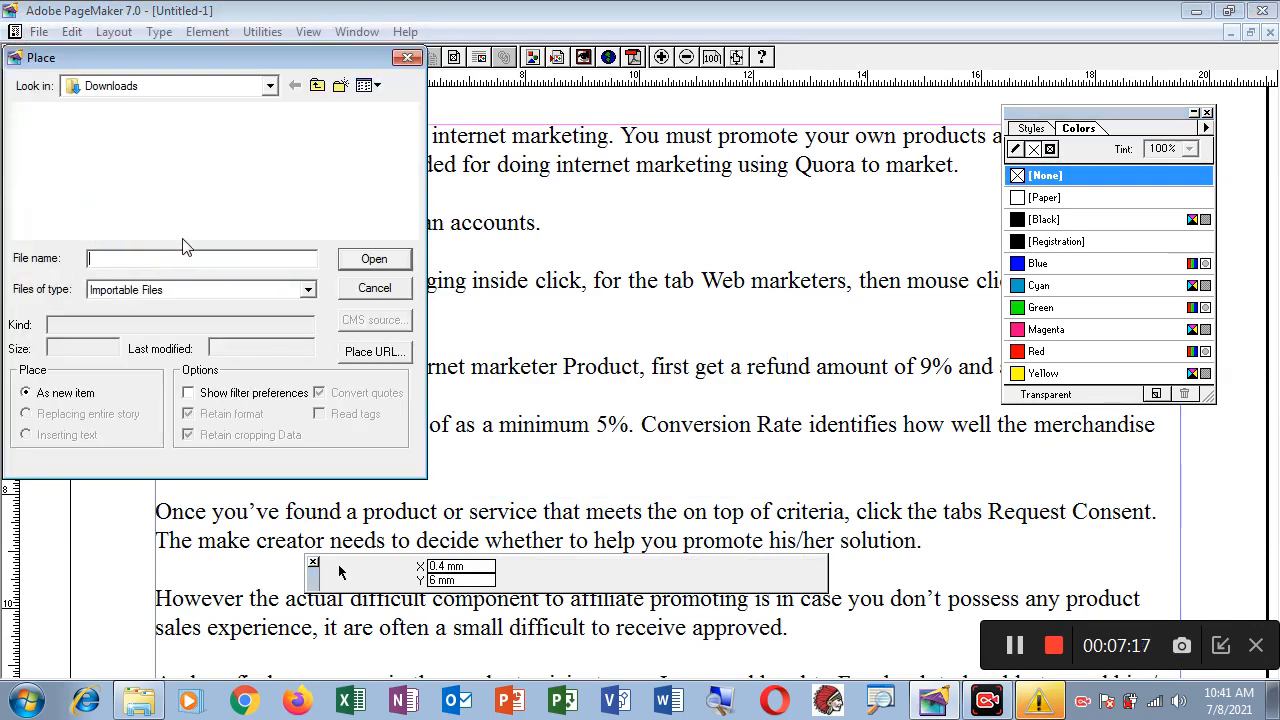
pyautogui.click(410, 230)
pyautogui.scroll(-10, 410, 230)
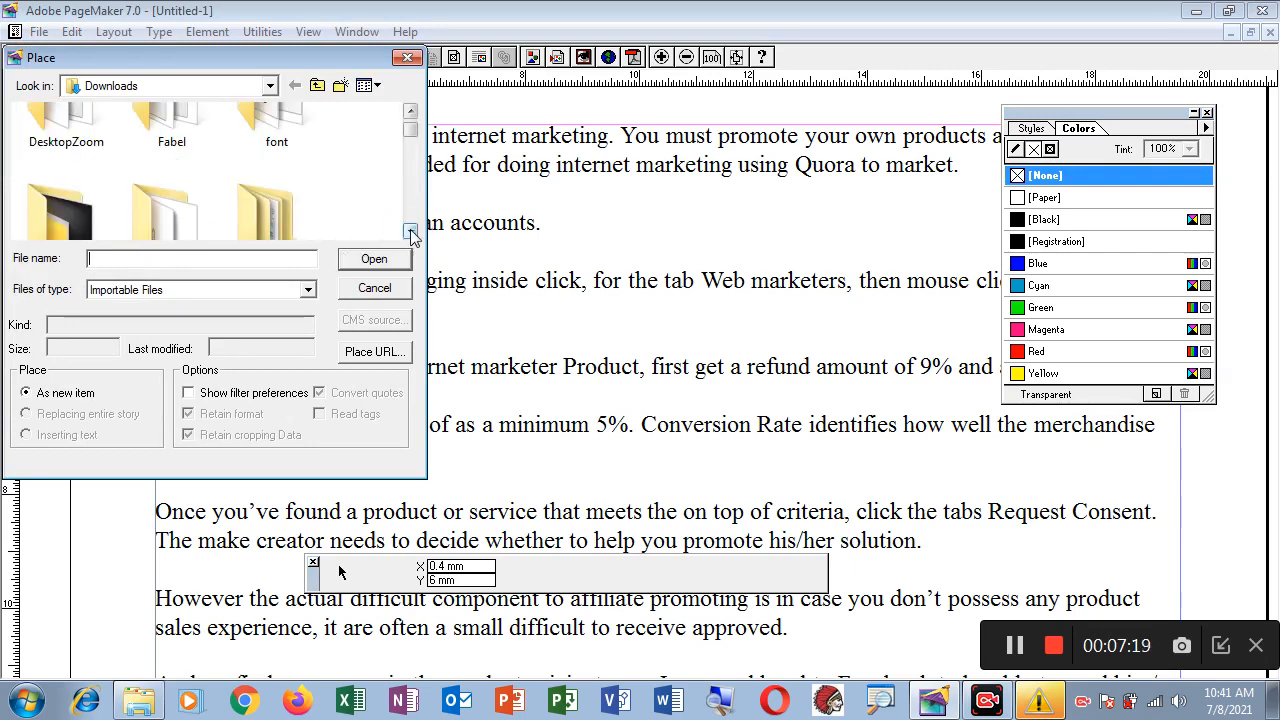
pyautogui.scroll(-5, 410, 230)
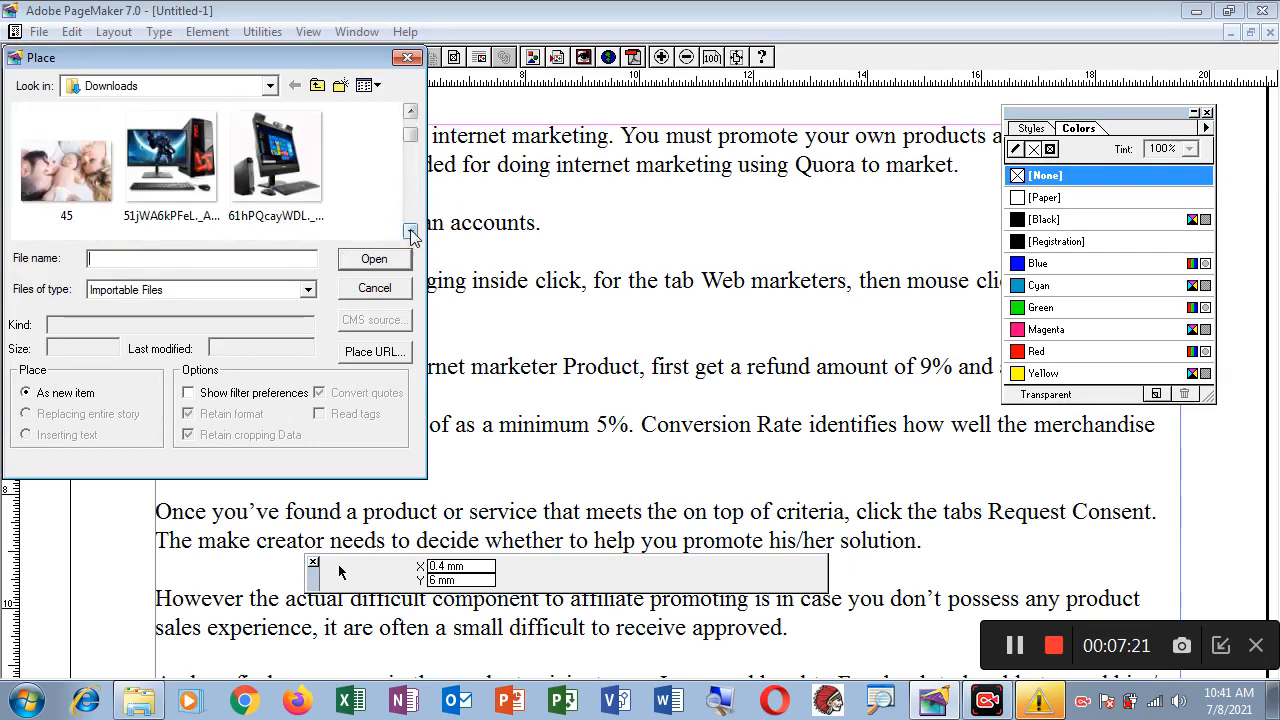
pyautogui.click(92, 122)
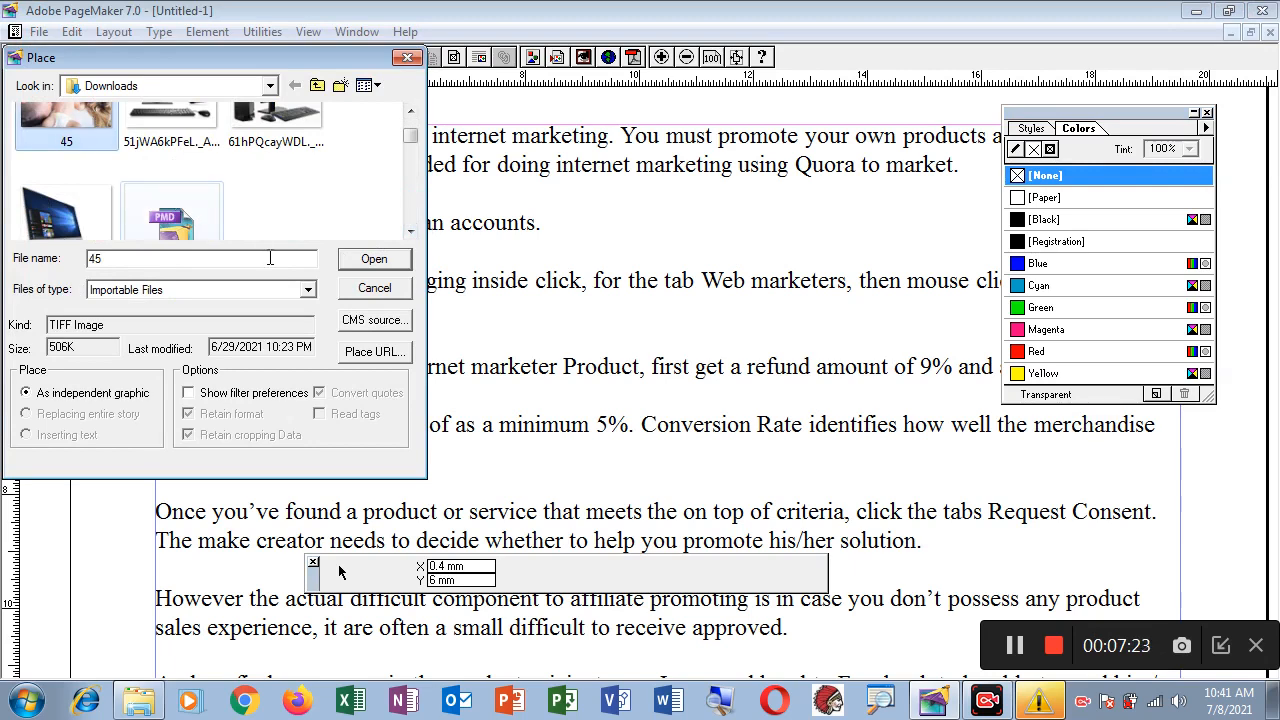
pyautogui.click(372, 258)
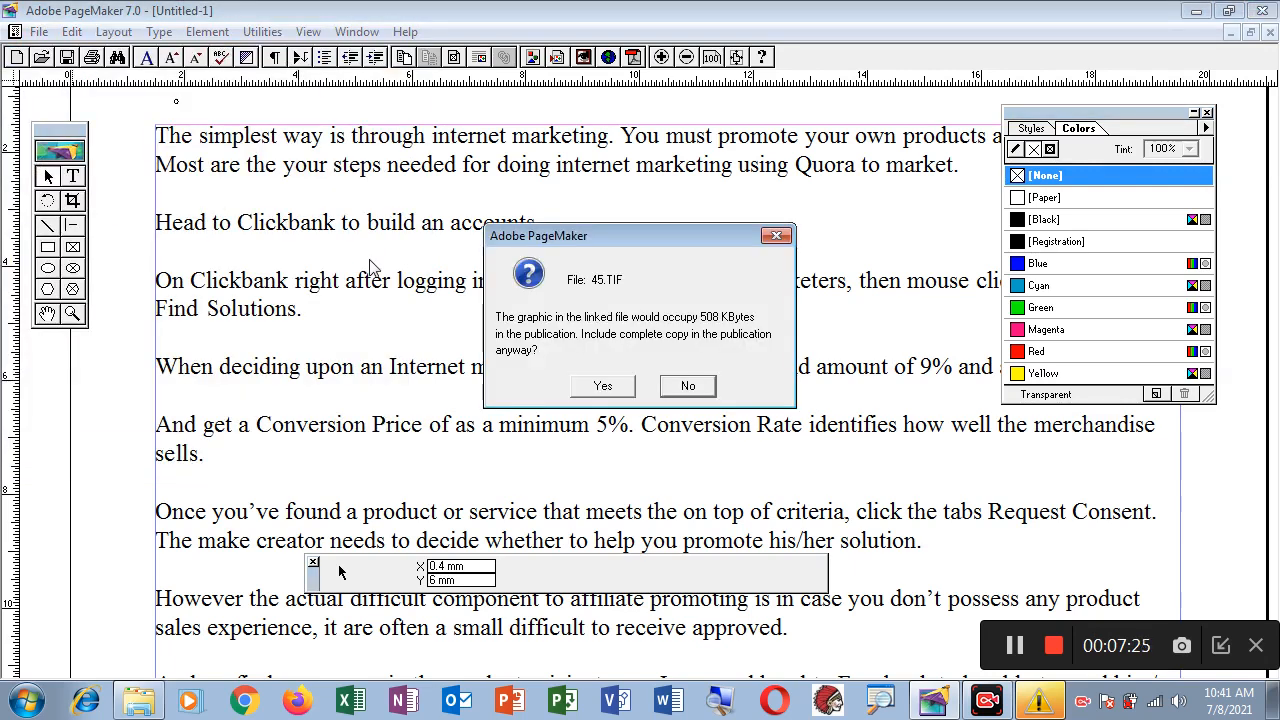
pyautogui.click(605, 388)
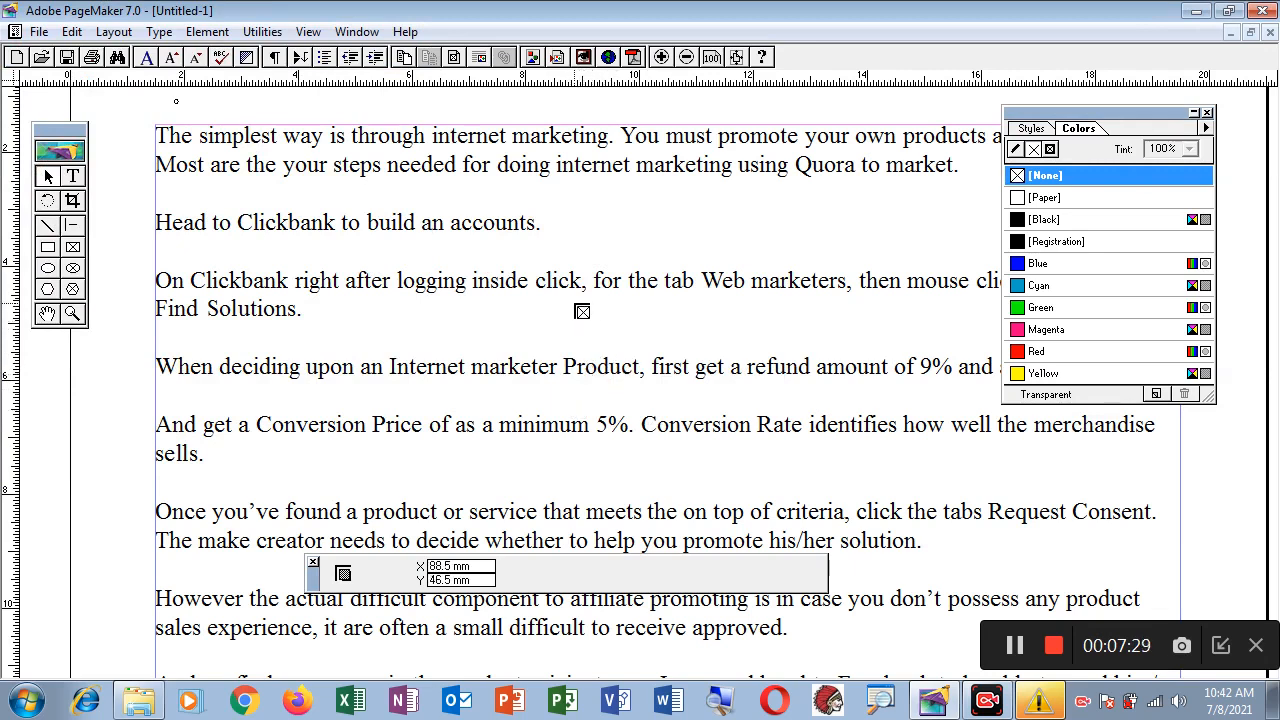
pyautogui.click(575, 303)
# Enlarge the family picture to about 54.5 by 34.6 mm and move it to about X 77.3 mm, Y 41.7 mm.
pyautogui.moveTo(658, 349); pyautogui.dragTo(610, 372)
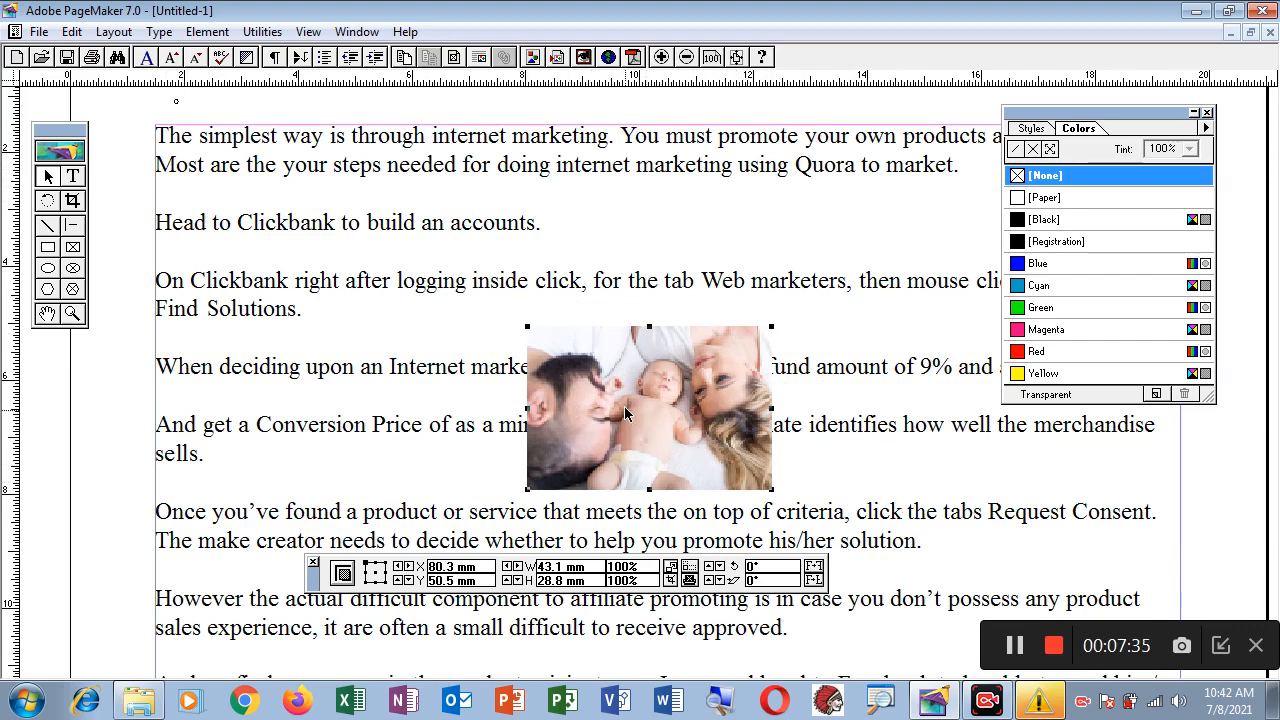
pyautogui.moveTo(624, 414); pyautogui.dragTo(669, 417)
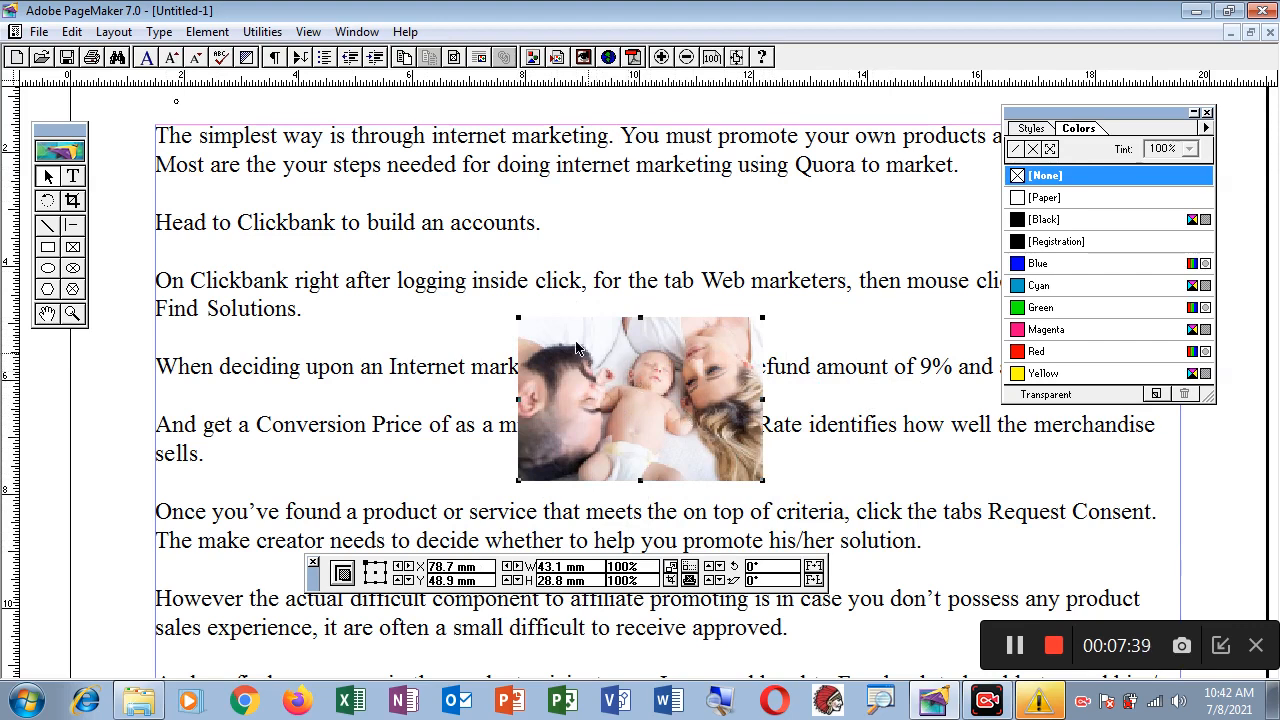
pyautogui.moveTo(517, 320); pyautogui.dragTo(453, 283)
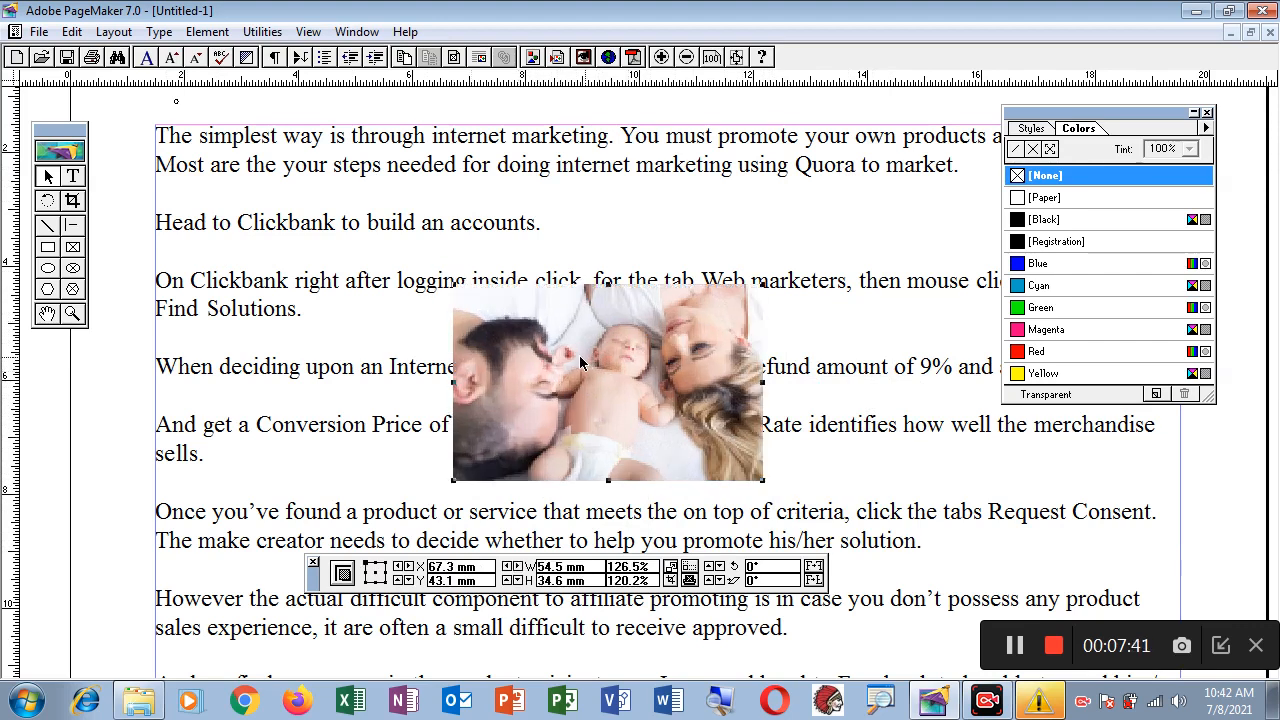
pyautogui.moveTo(579, 355); pyautogui.dragTo(636, 347)
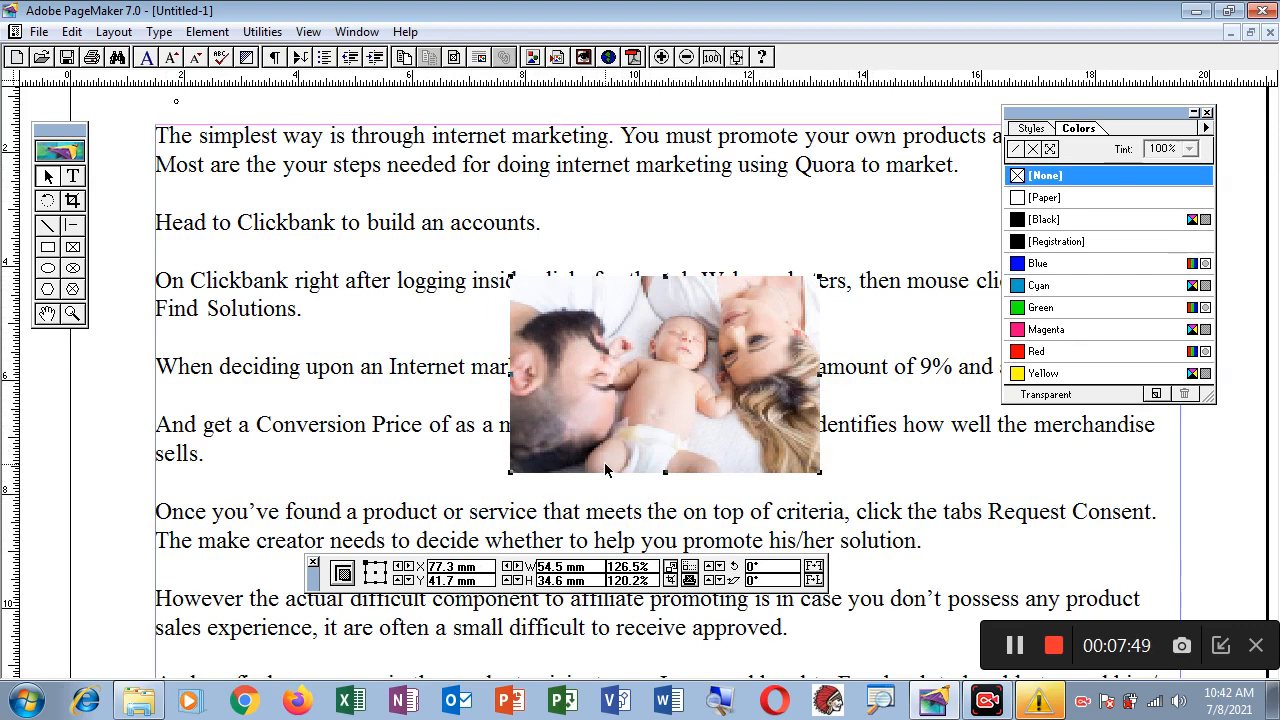
# Wrap the text around all sides of the picture with 4.23 mm standoffs, and nudge the picture to about X 77 mm, Y 42.4 mm.
pyautogui.click(197, 33)
pyautogui.click(250, 203)
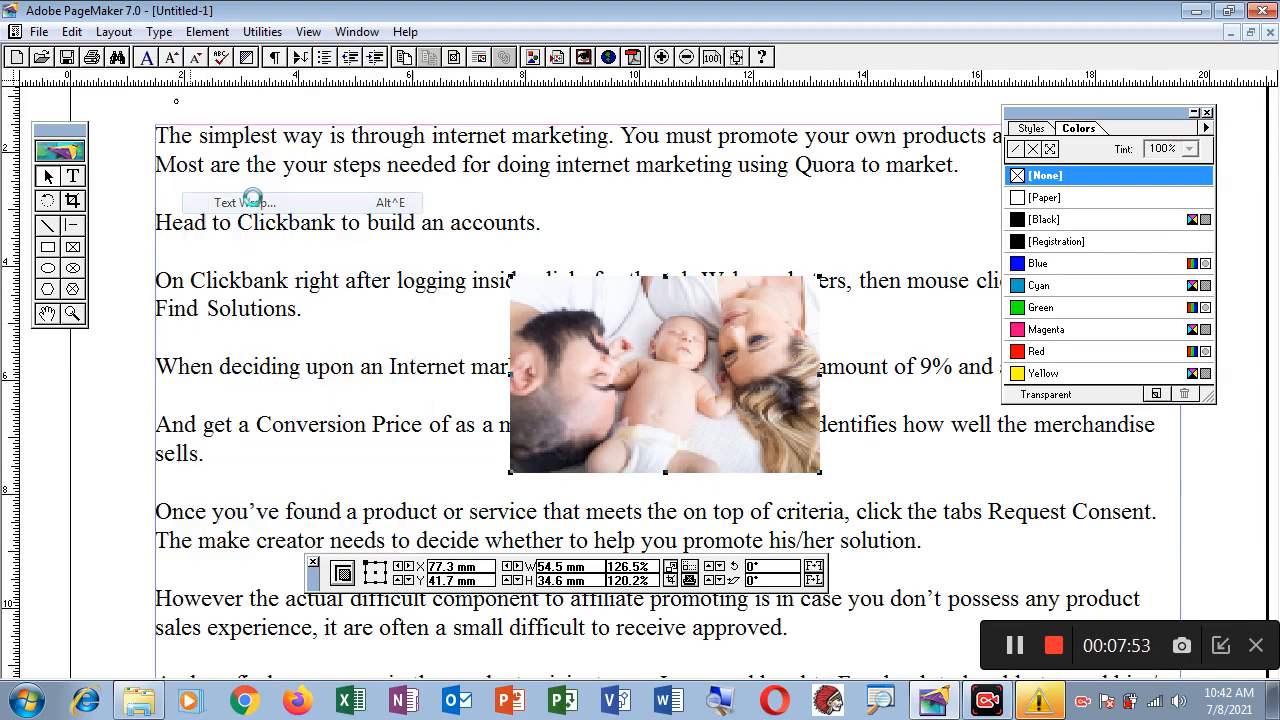
pyautogui.moveTo(619, 196); pyautogui.dragTo(245, 123)
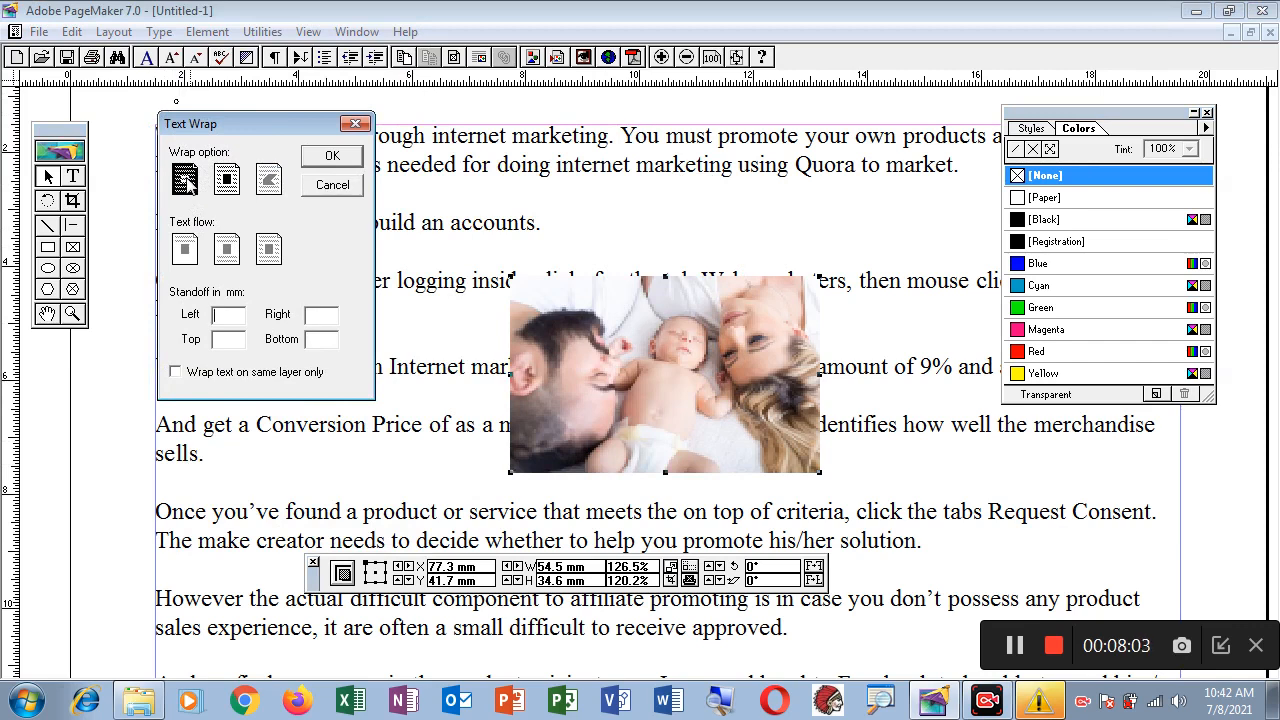
pyautogui.click(227, 179)
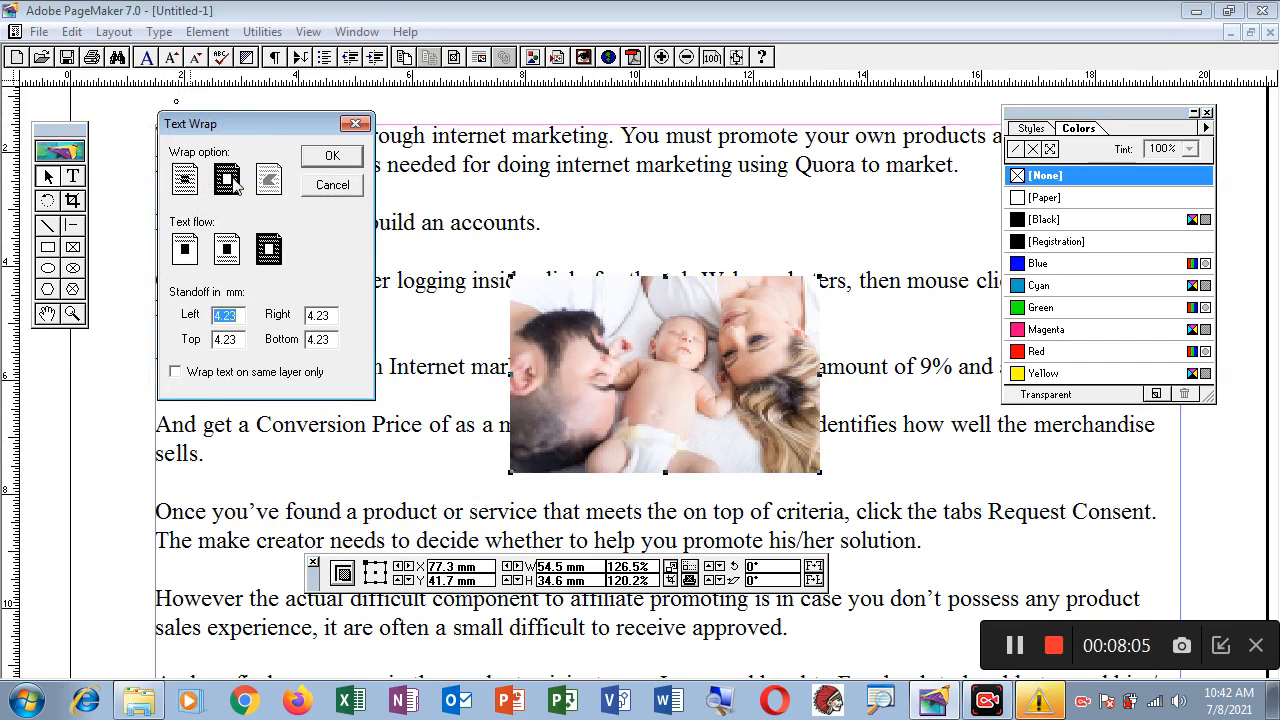
pyautogui.click(337, 158)
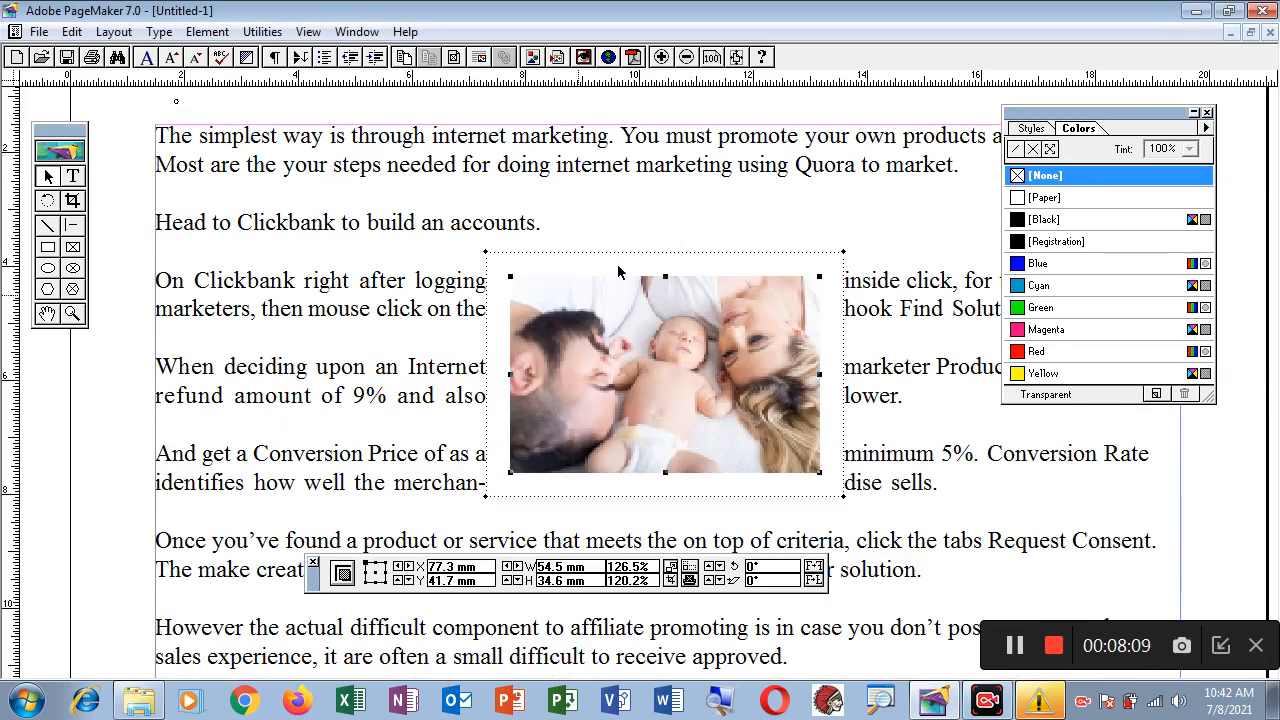
pyautogui.click(634, 220)
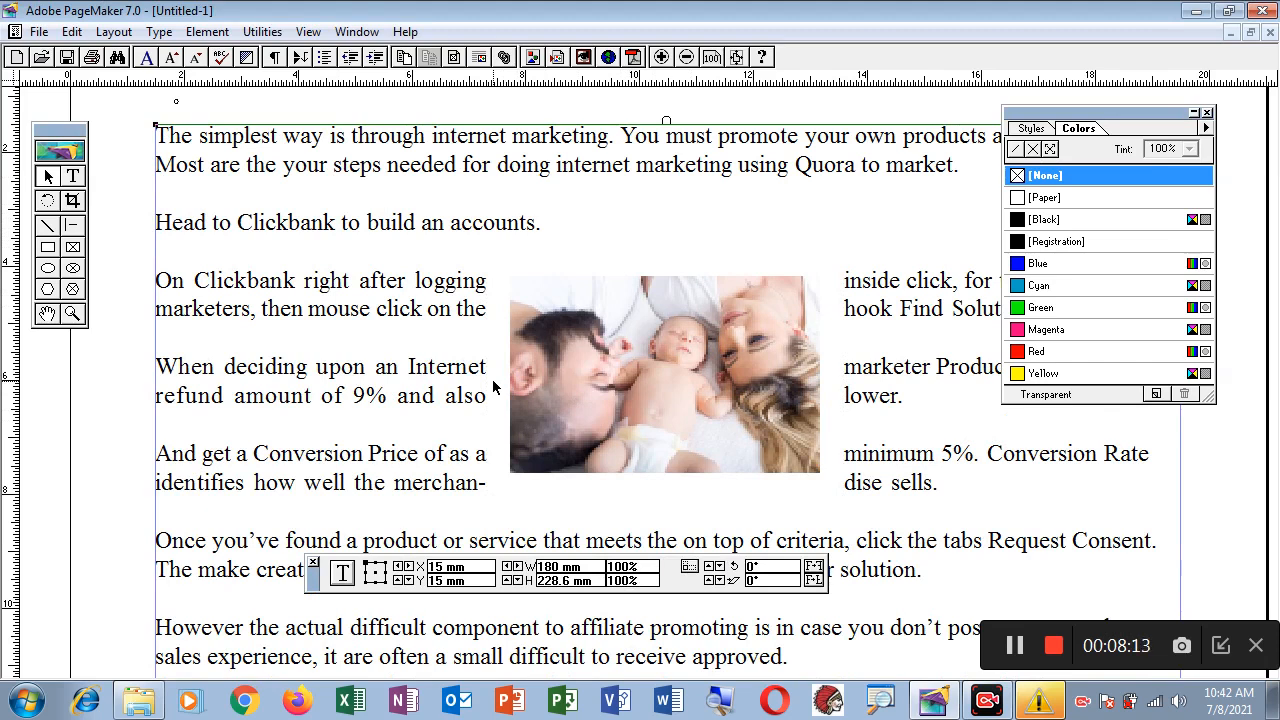
pyautogui.click(605, 379)
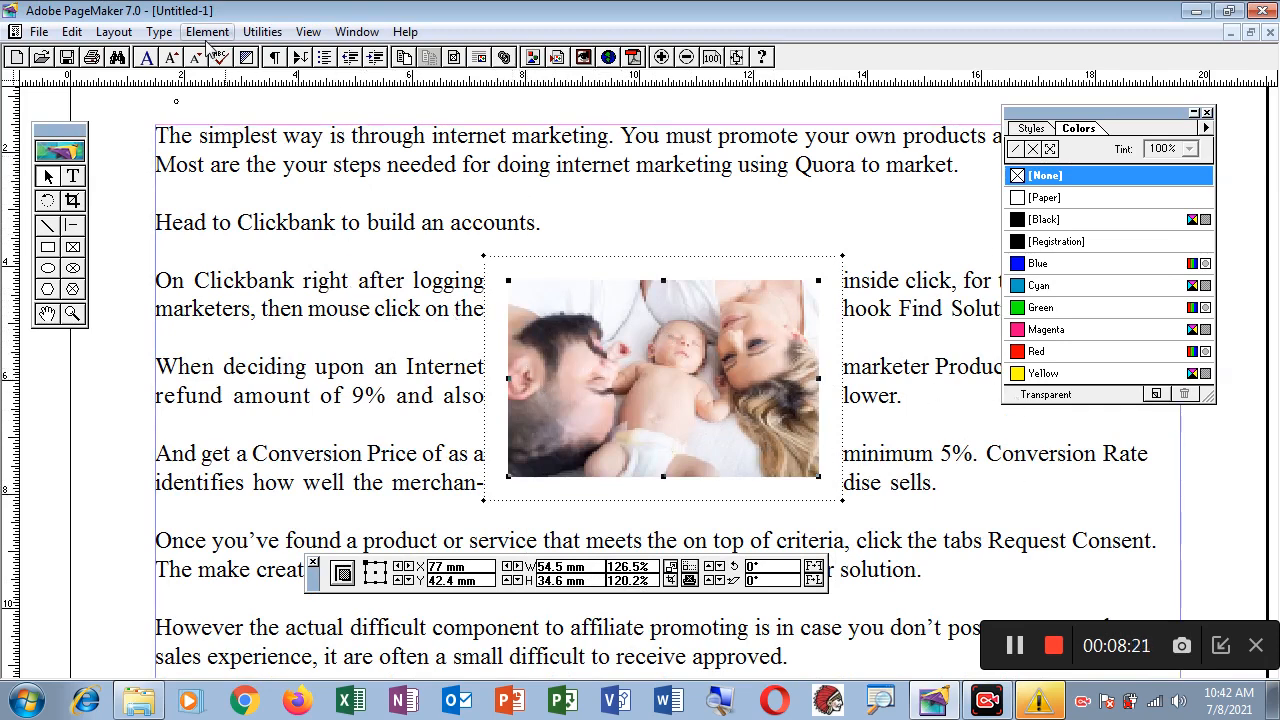
# Change the picture's text flow so the text jumps over it, leaving both sides of the picture empty.
pyautogui.click(206, 32)
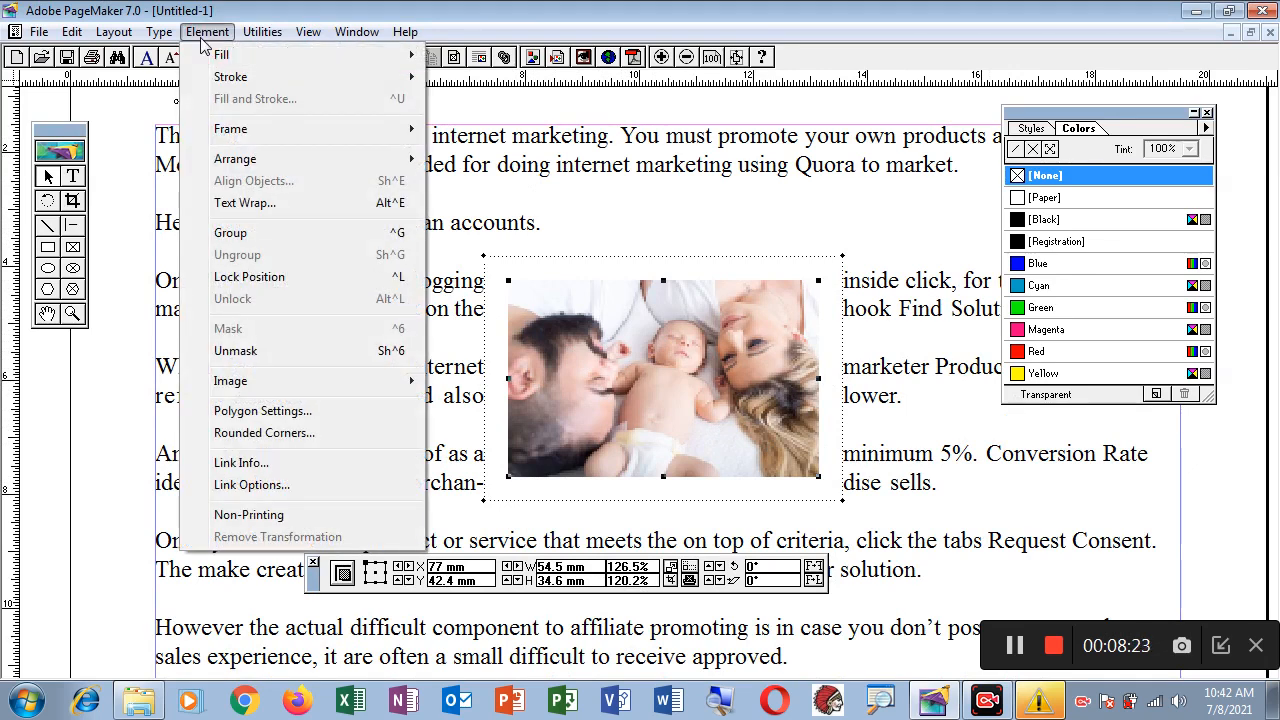
pyautogui.click(245, 202)
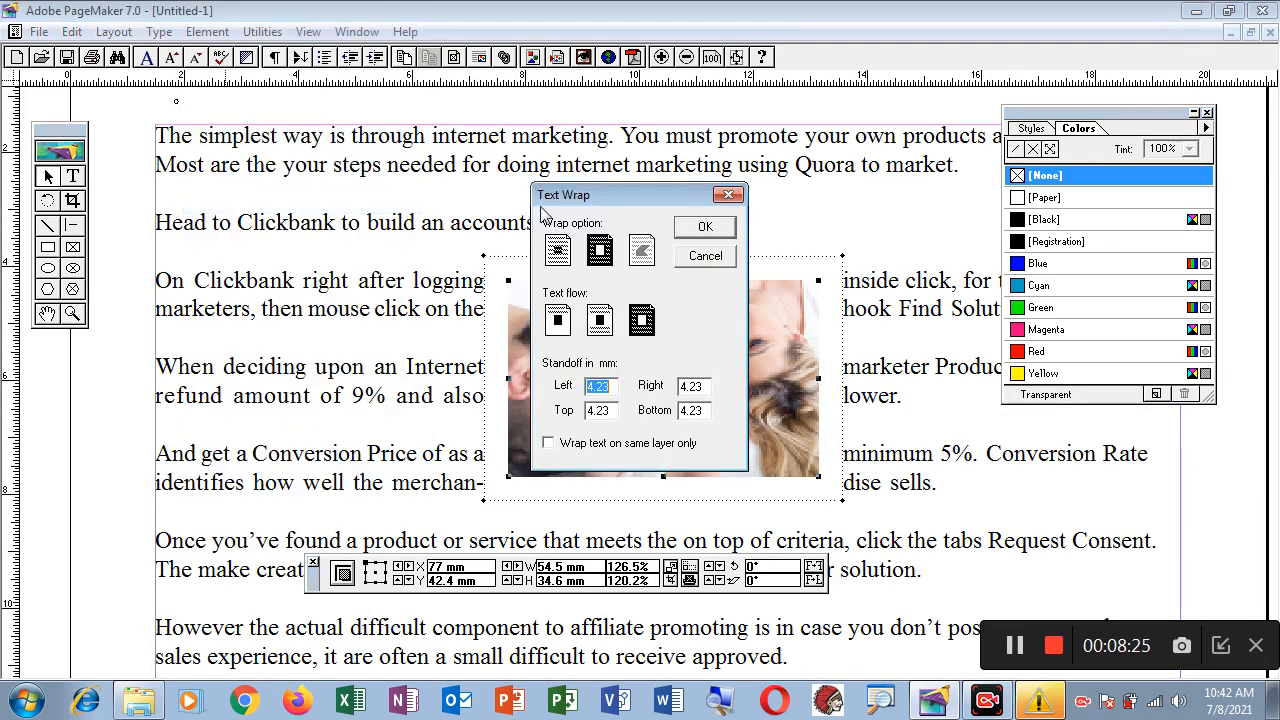
pyautogui.moveTo(593, 195); pyautogui.dragTo(330, 126)
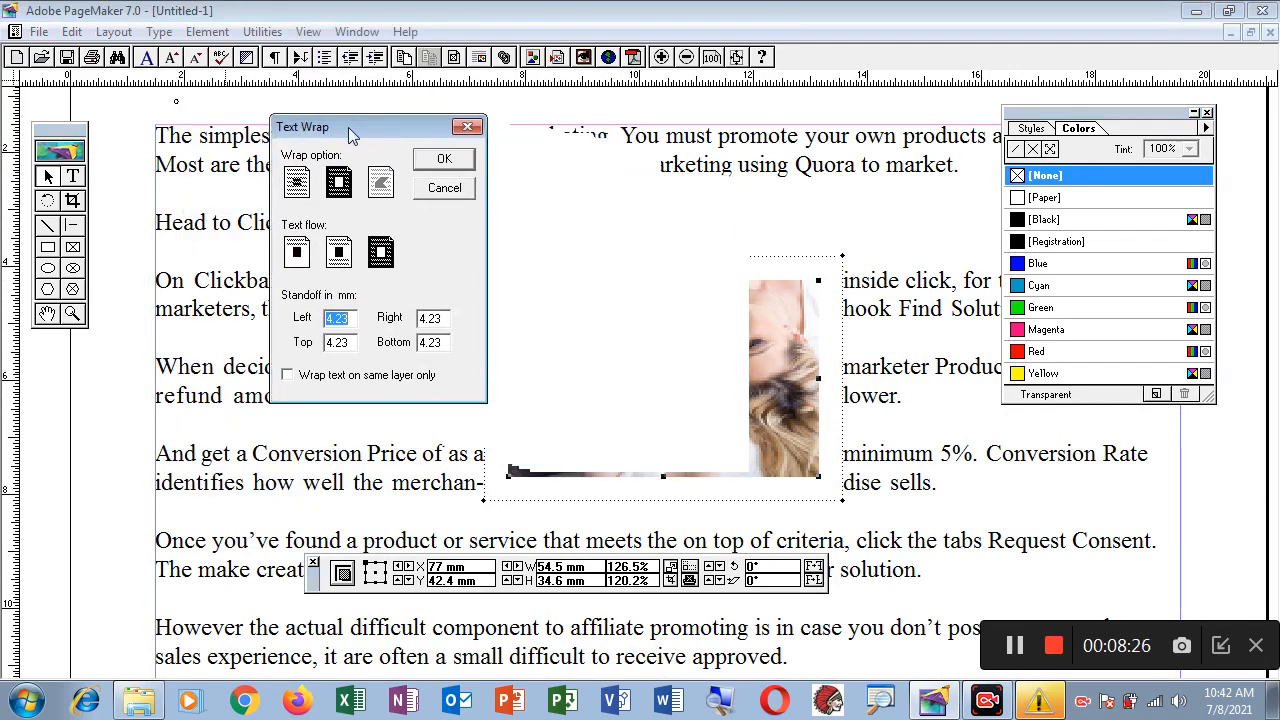
pyautogui.click(381, 188)
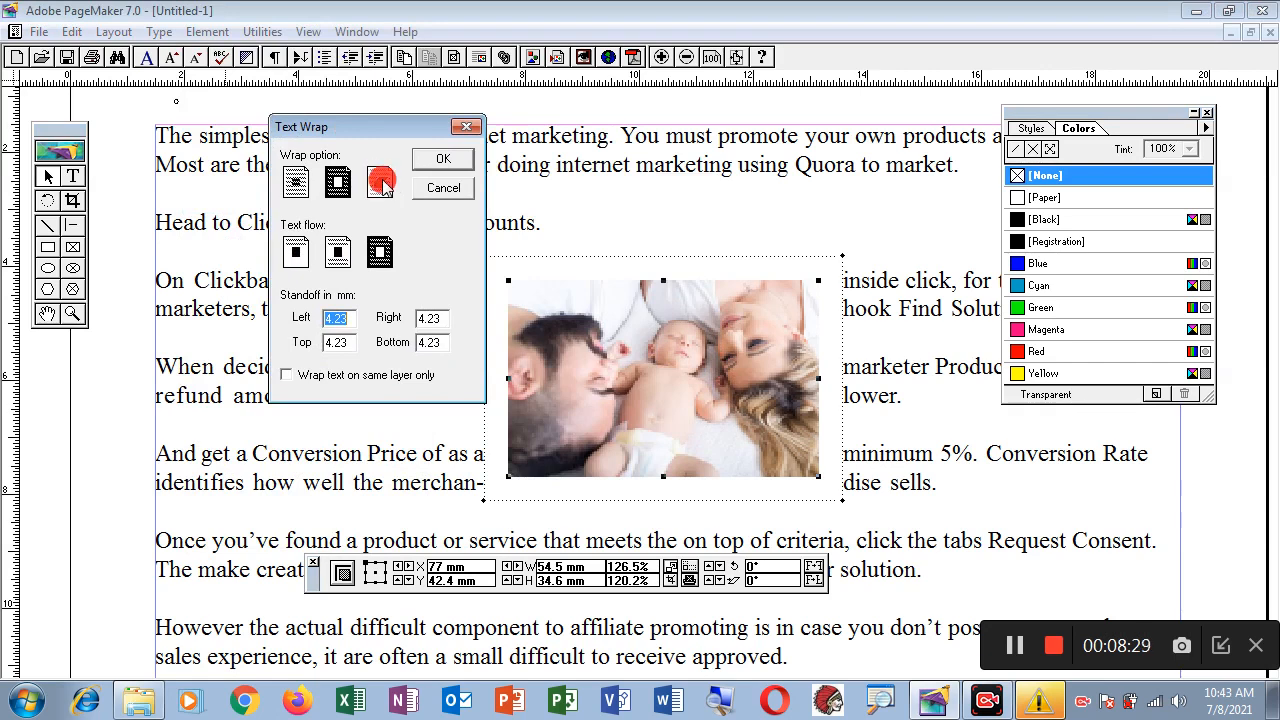
pyautogui.click(337, 256)
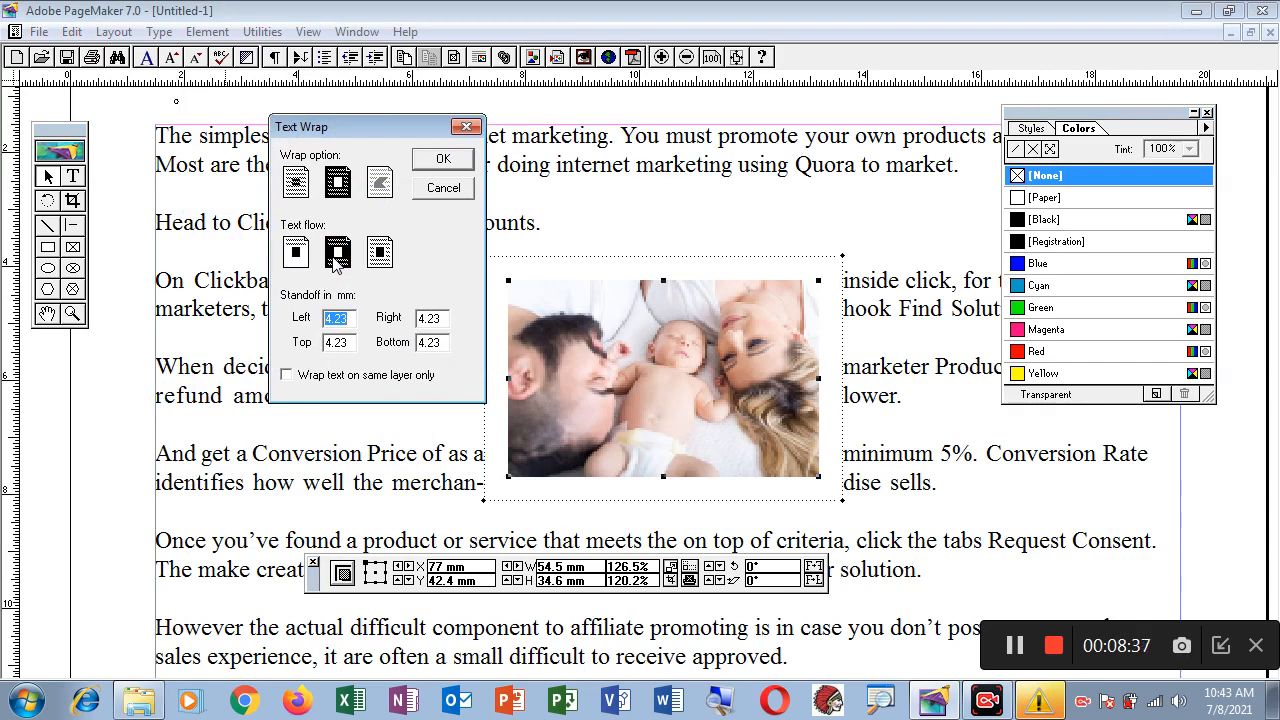
pyautogui.click(446, 160)
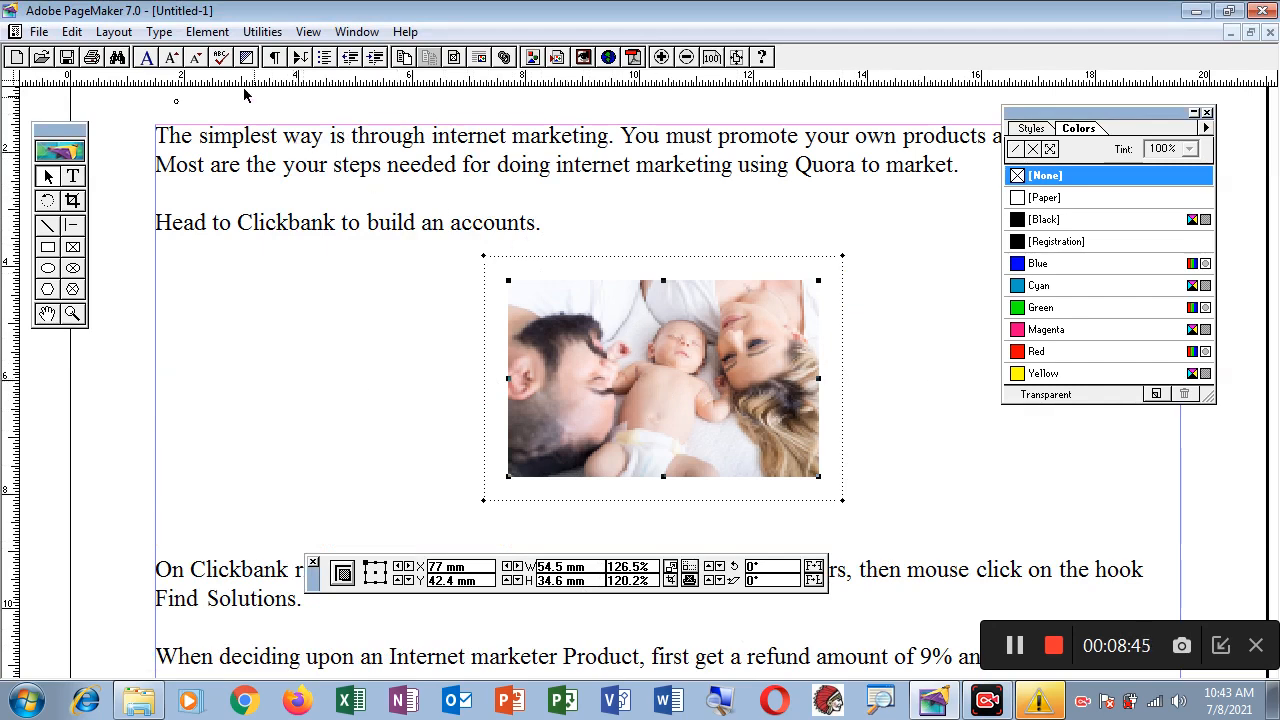
# Set the picture's text flow back to wrapping on all sides in the Text Wrap settings.
pyautogui.click(203, 33)
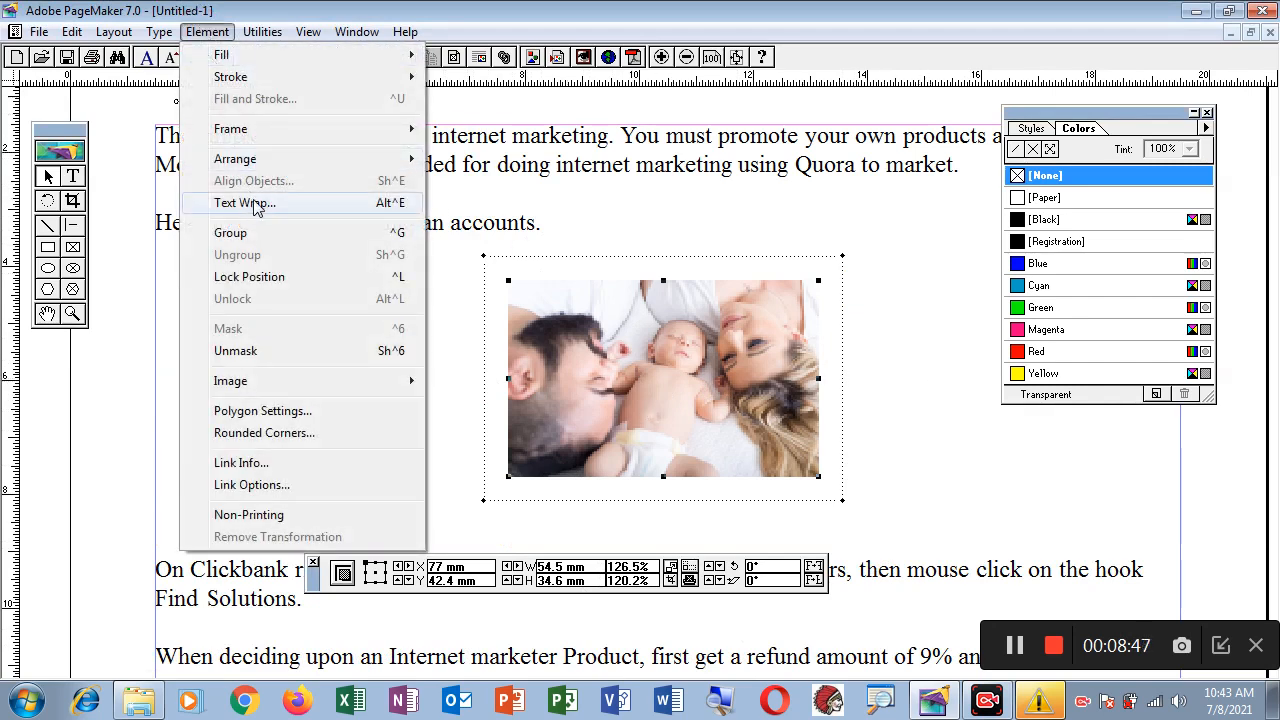
pyautogui.click(245, 202)
pyautogui.moveTo(656, 187); pyautogui.dragTo(236, 169)
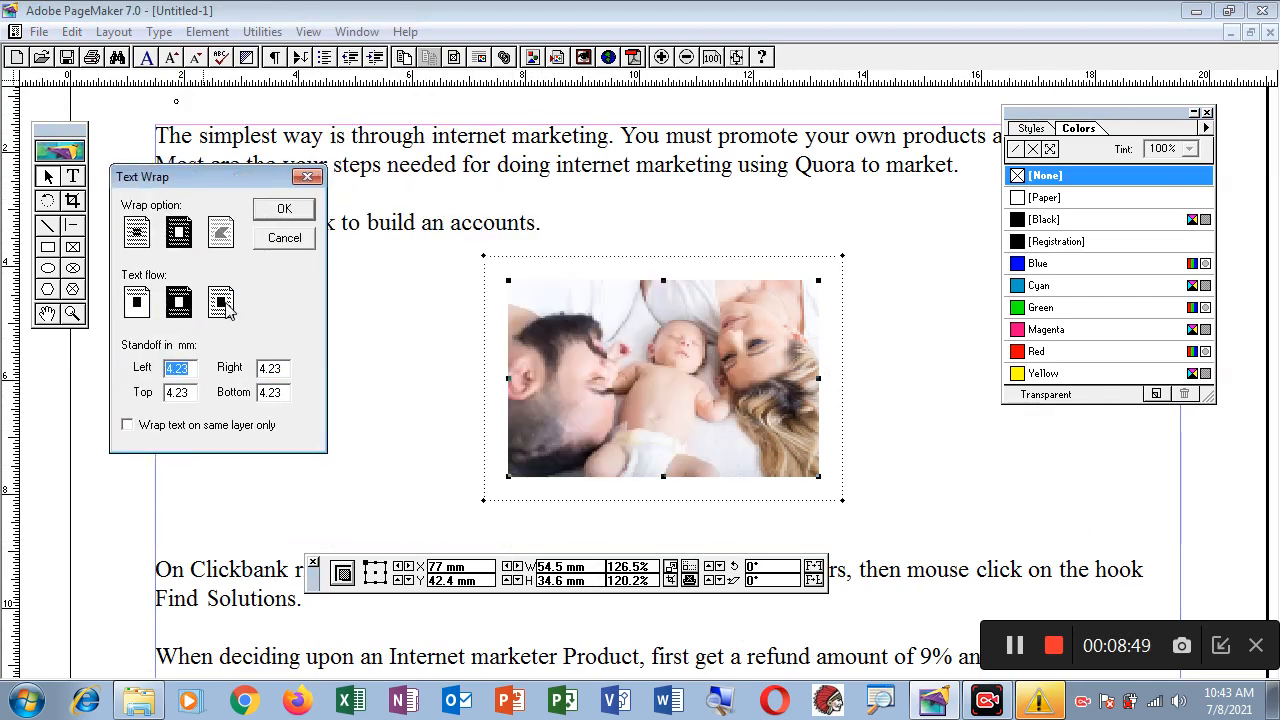
pyautogui.click(284, 209)
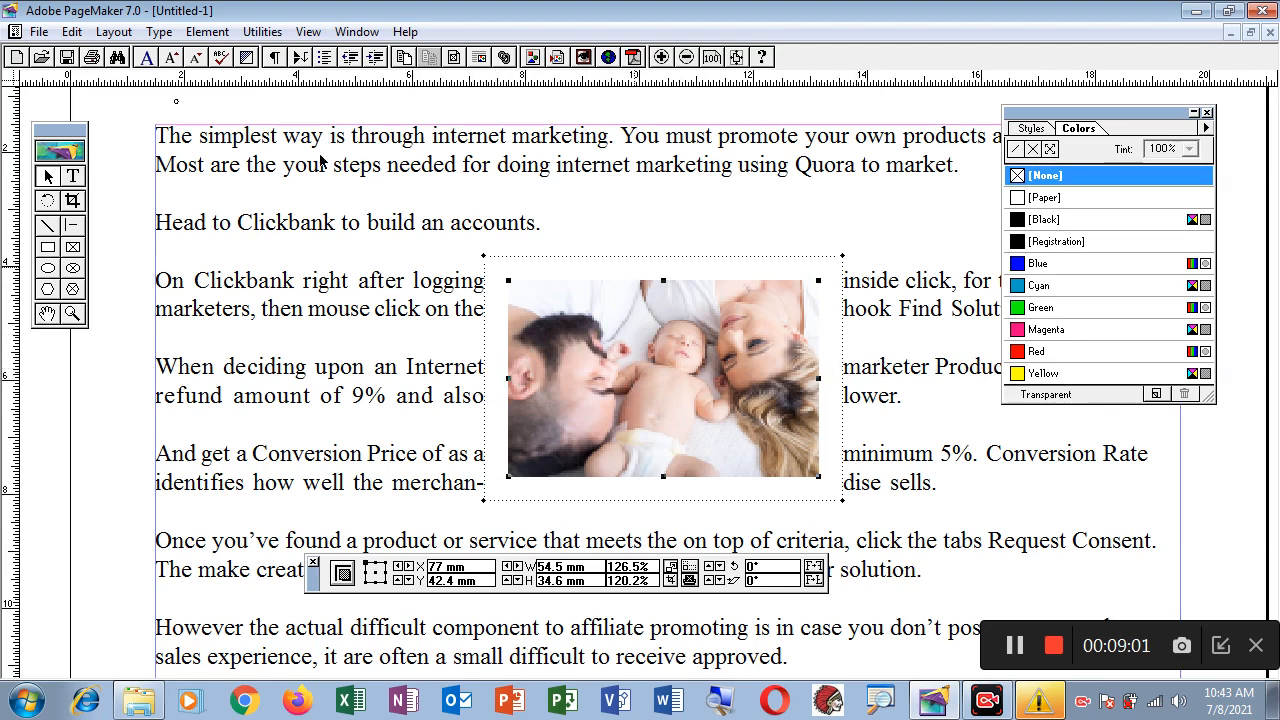
# Examine the wrap option, text flow and standoff settings of the family picture in the Text Wrap settings.
pyautogui.click(207, 31)
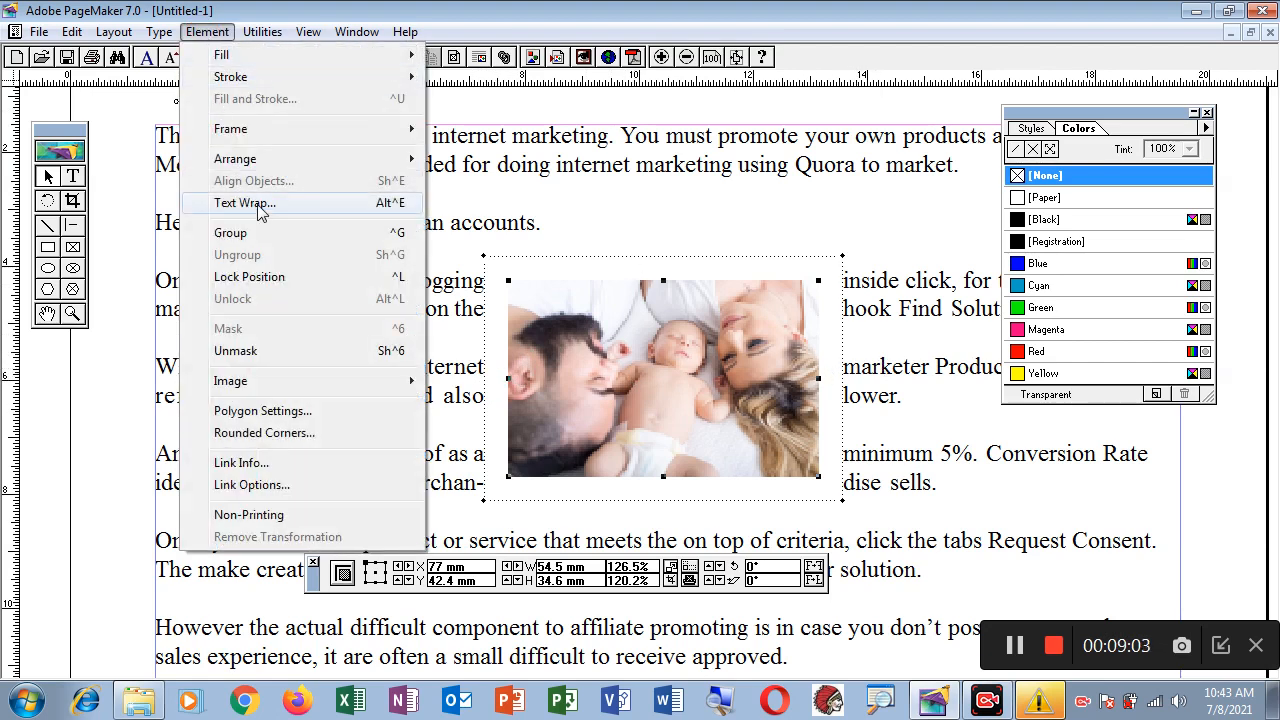
pyautogui.click(245, 203)
pyautogui.moveTo(640, 206); pyautogui.dragTo(300, 133)
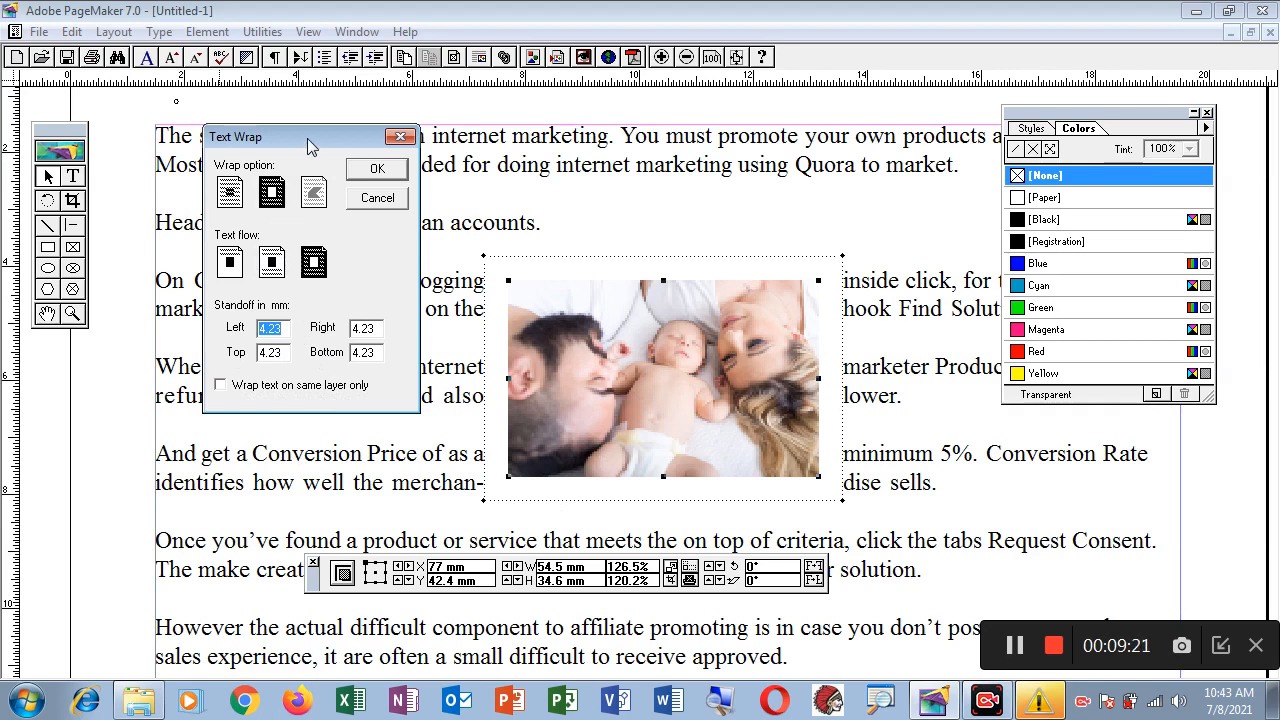
pyautogui.moveTo(305, 140); pyautogui.dragTo(356, 140)
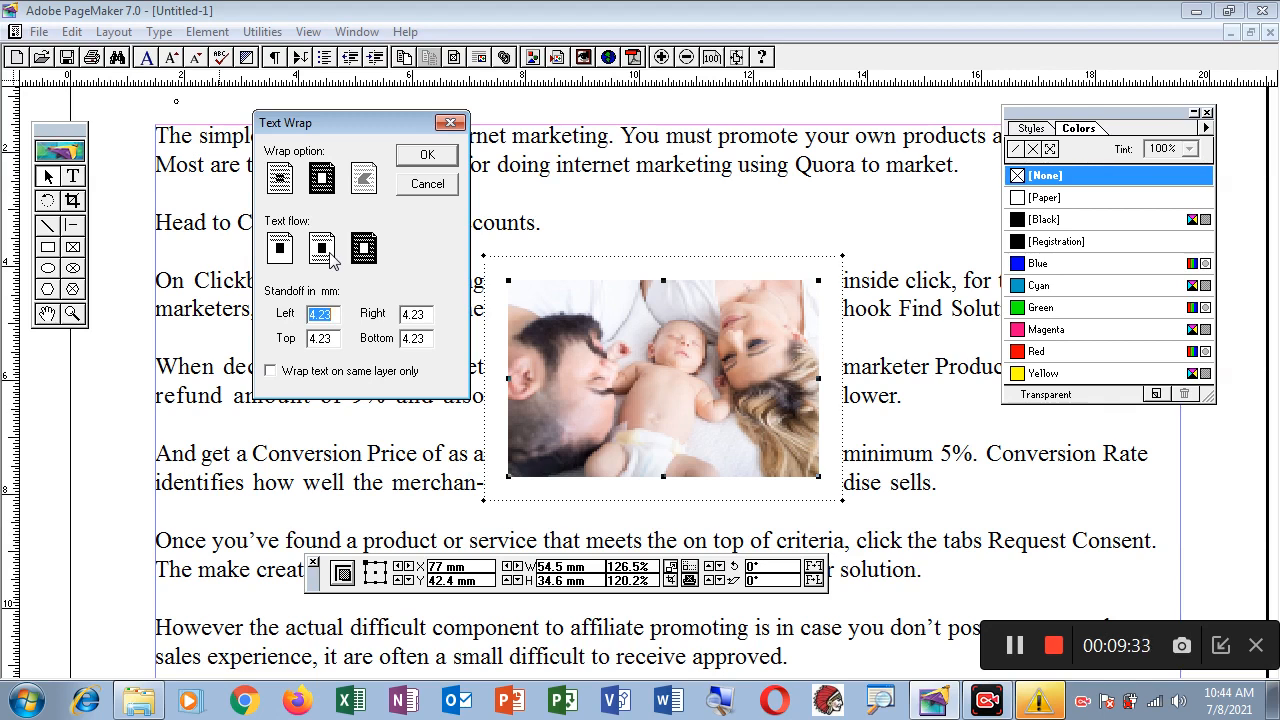
pyautogui.click(430, 160)
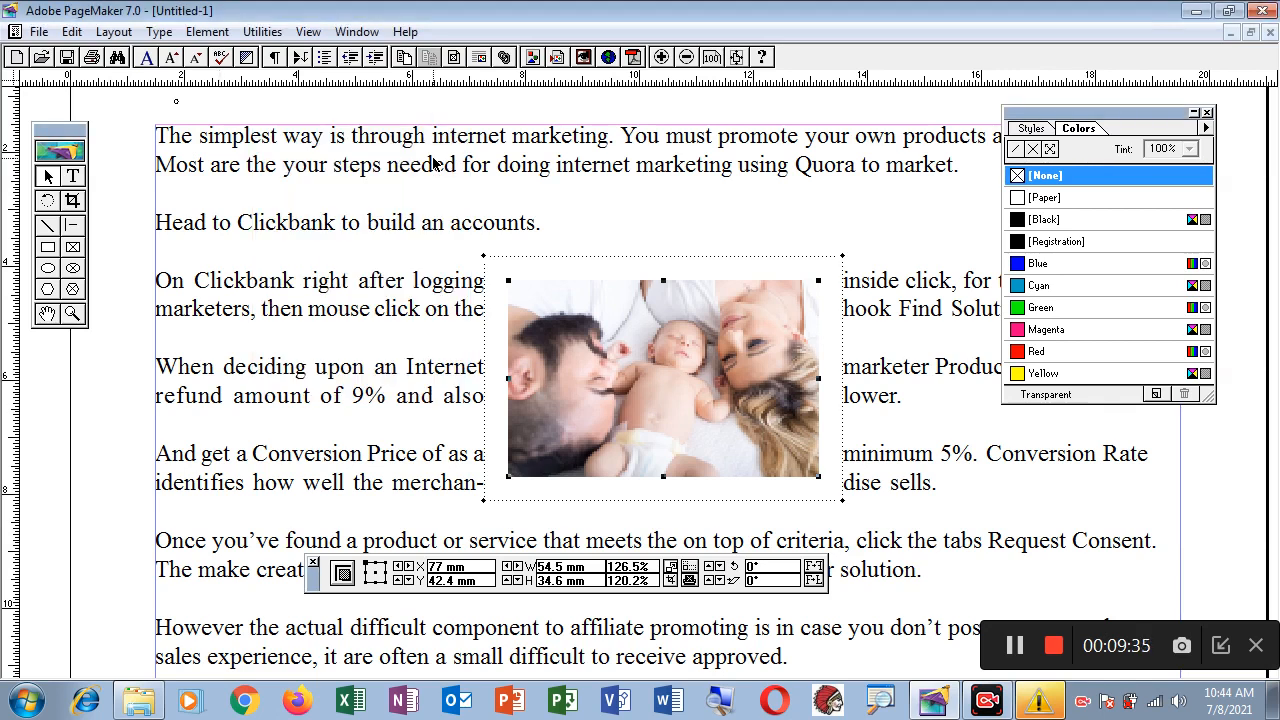
pyautogui.click(207, 31)
pyautogui.moveTo(251, 170)
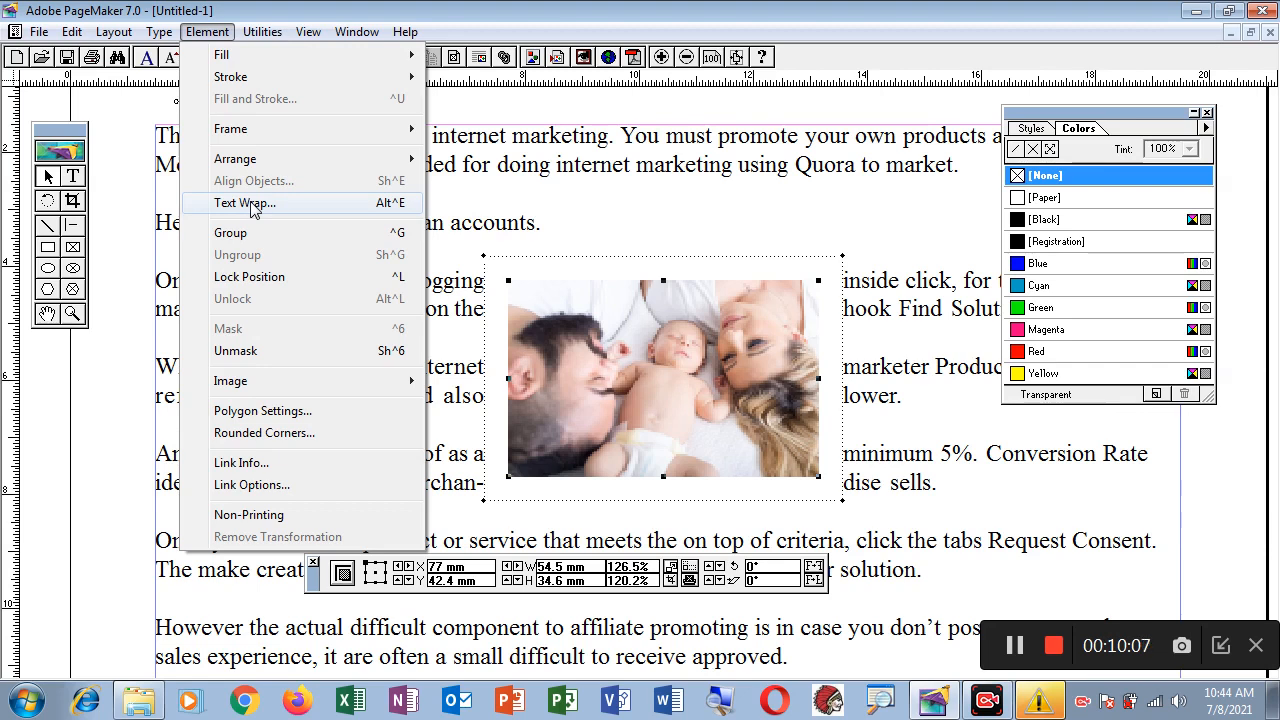
pyautogui.click(641, 244)
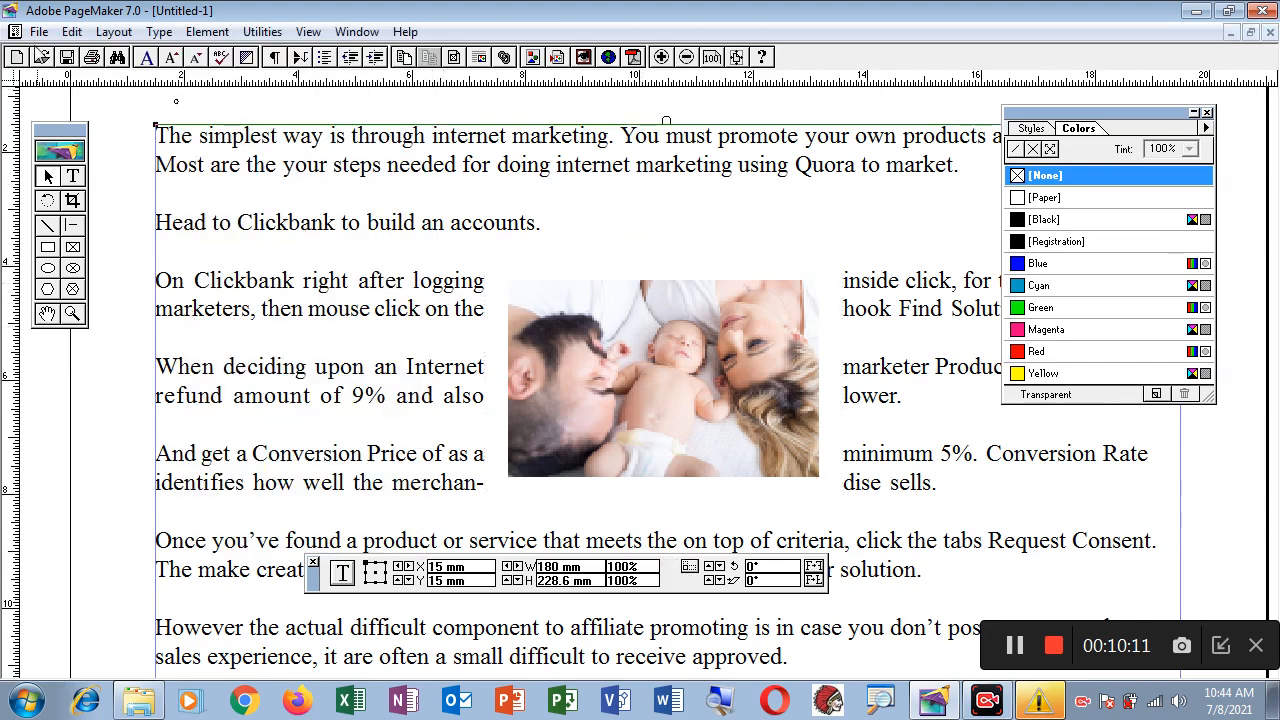
# Create a new publication with the offered document setup and set its page view to 150%.
pyautogui.click(39, 32)
pyautogui.click(60, 56)
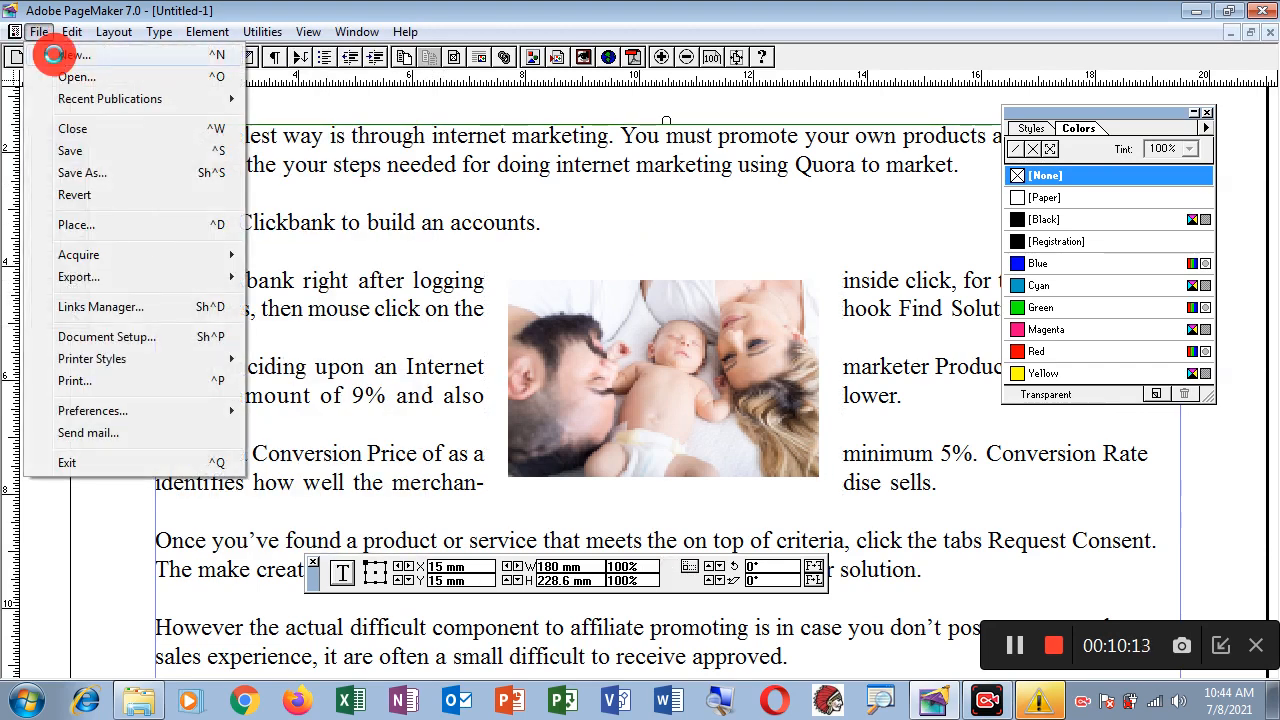
pyautogui.click(750, 188)
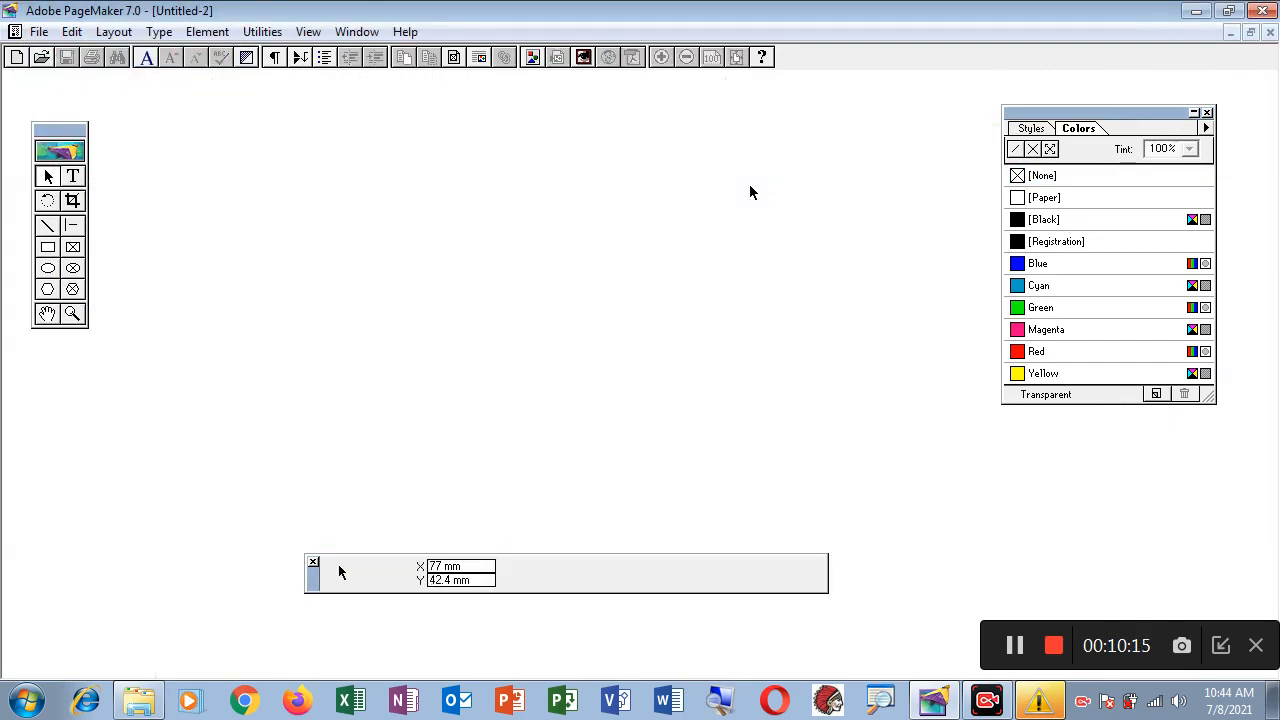
pyautogui.rightClick(545, 200)
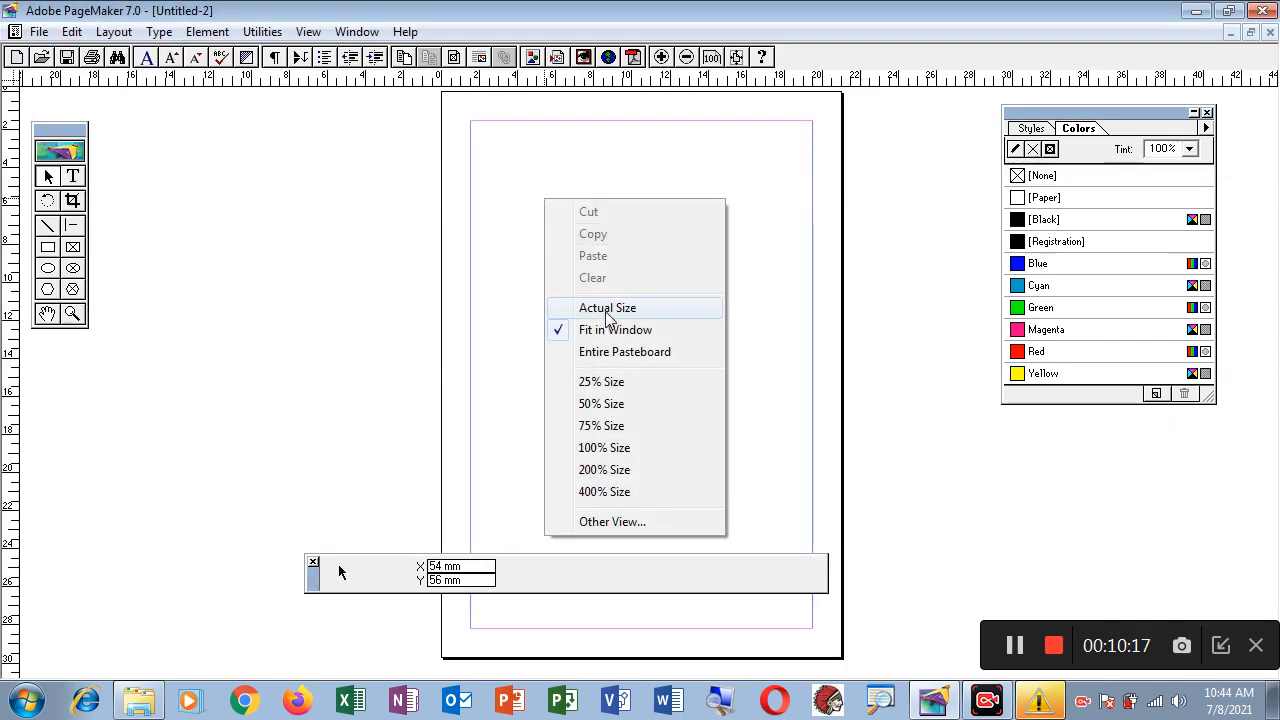
pyautogui.click(613, 522)
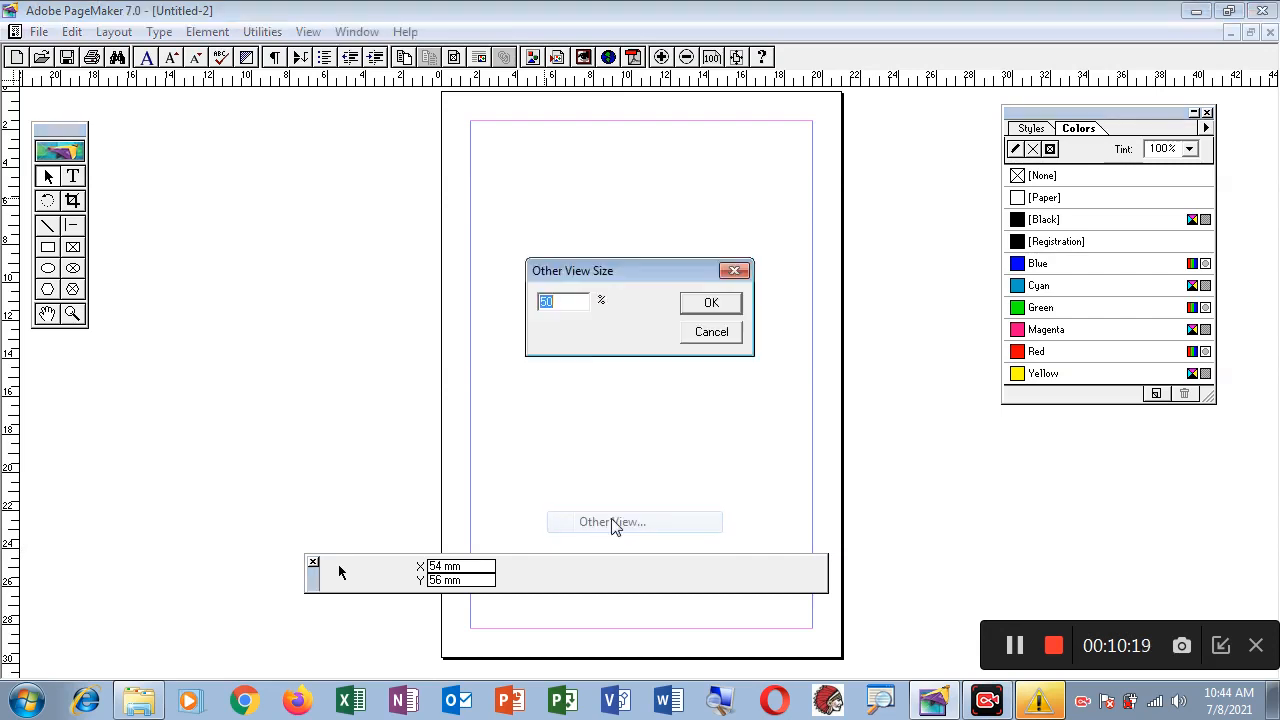
pyautogui.write('1')
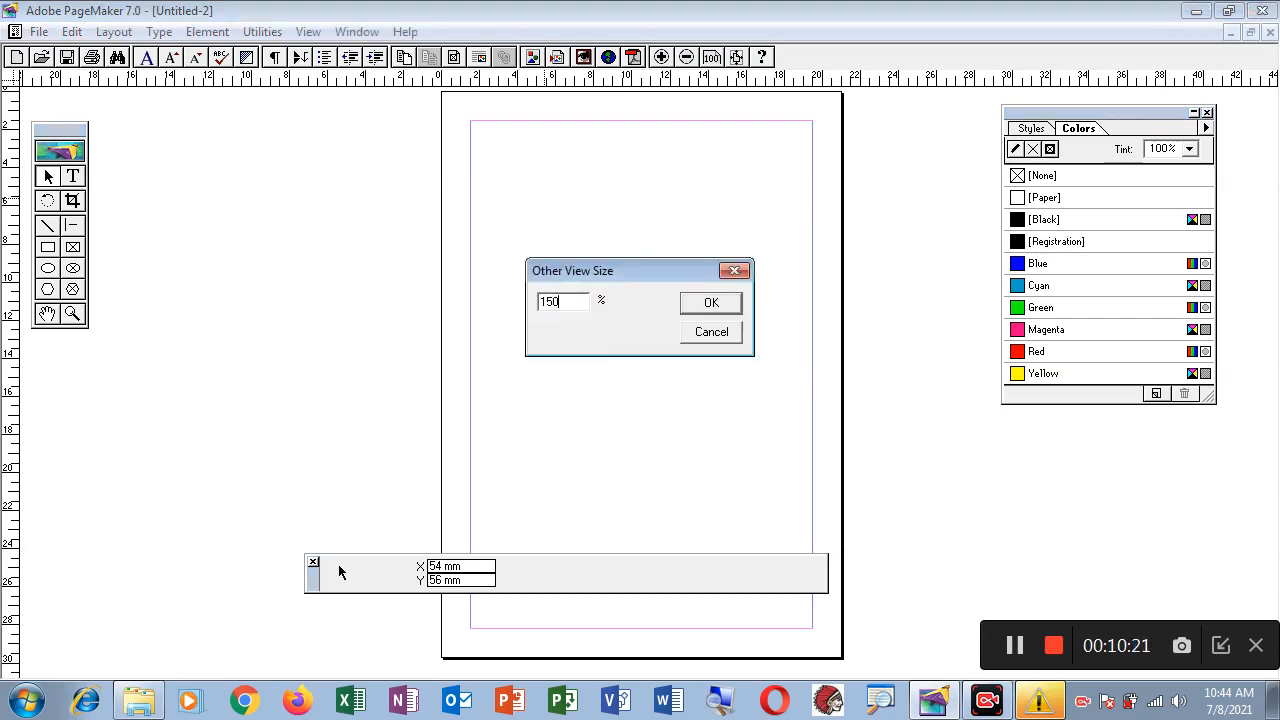
pyautogui.press('Return')
pyautogui.moveTo(678, 491); pyautogui.dragTo(449, 459)
pyautogui.moveTo(557, 435); pyautogui.dragTo(551, 443)
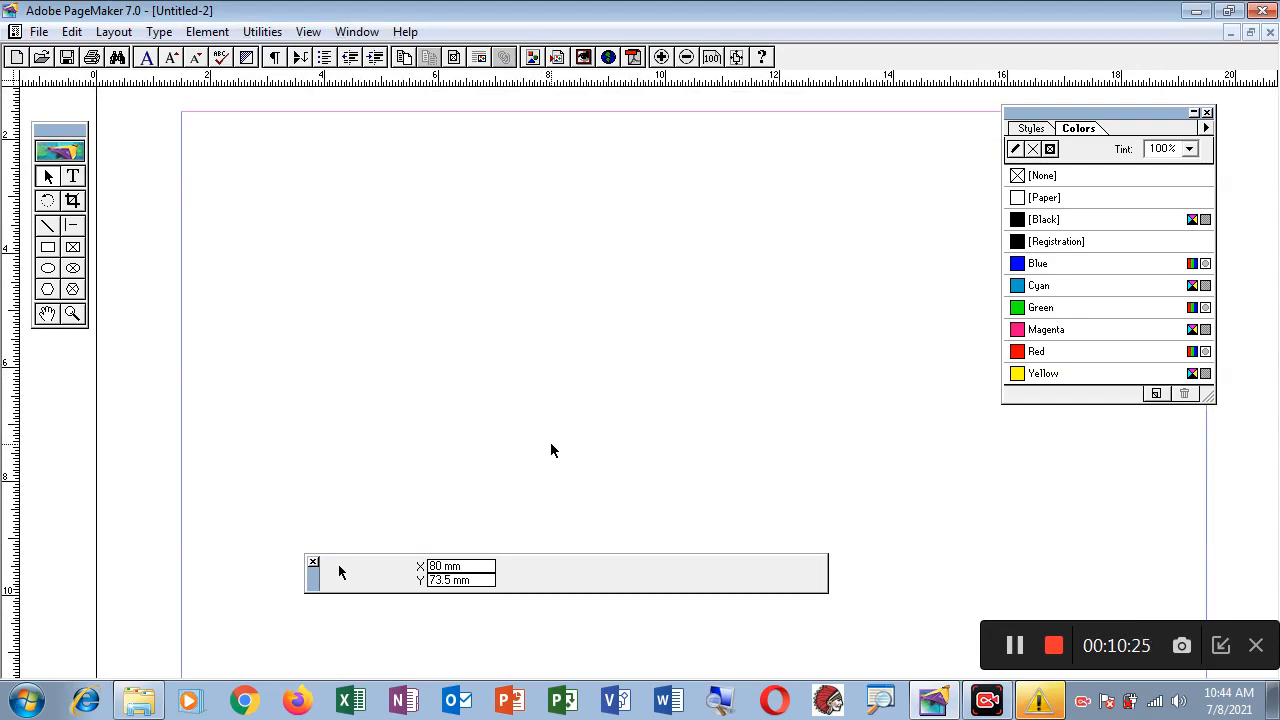
# Draw a rectangle about 48.2 by 23.3 mm and, to its right, an ellipse about 39.3 by 35.9 mm.
pyautogui.click(198, 33)
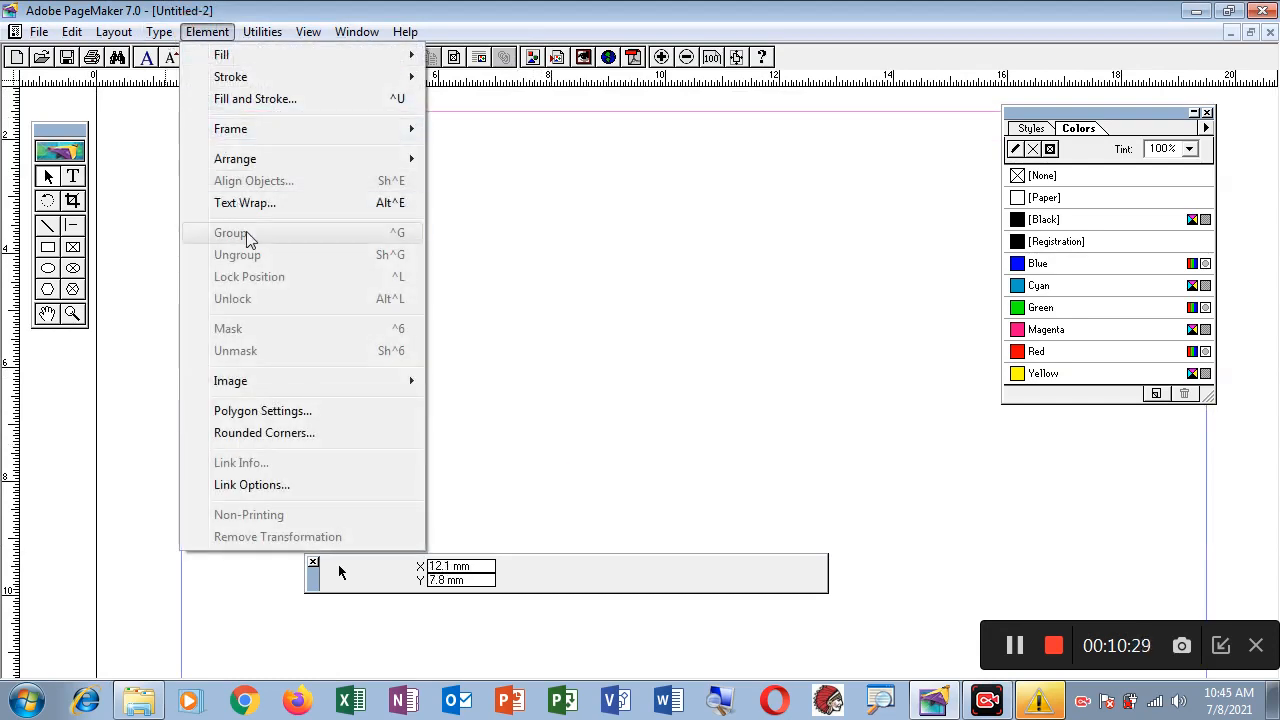
pyautogui.click(526, 193)
pyautogui.click(48, 247)
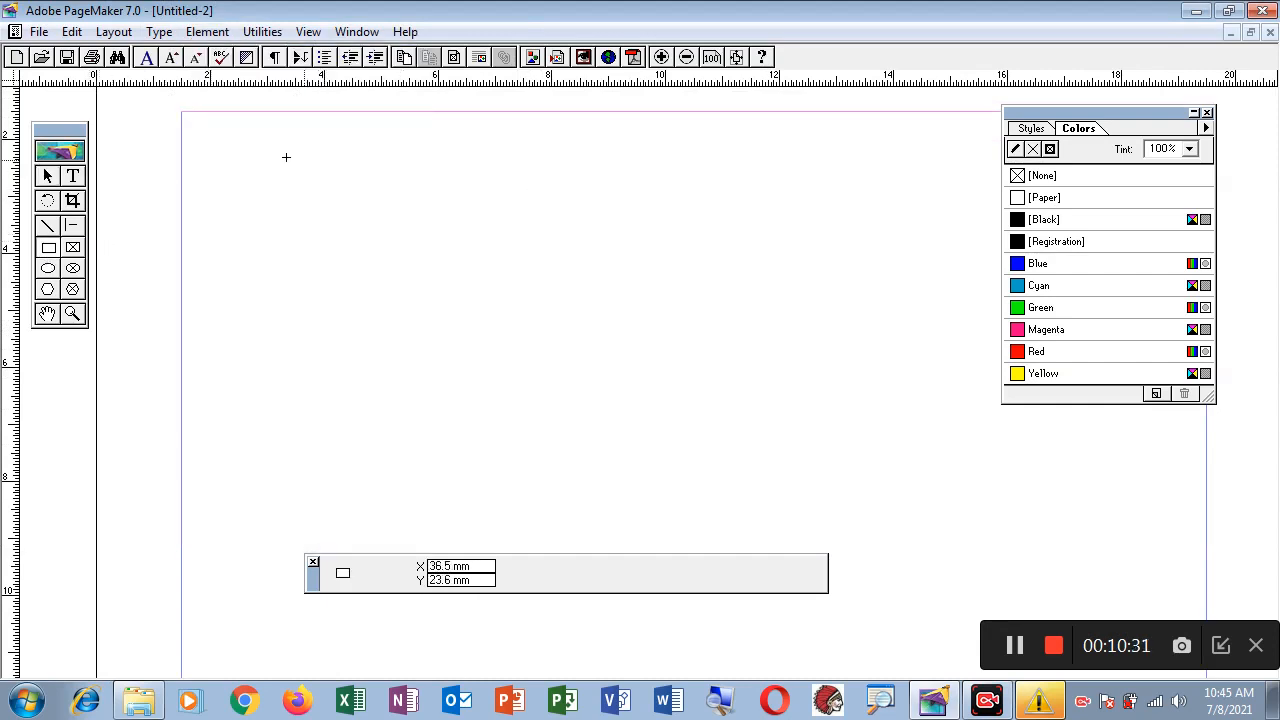
pyautogui.moveTo(277, 150); pyautogui.dragTo(550, 282)
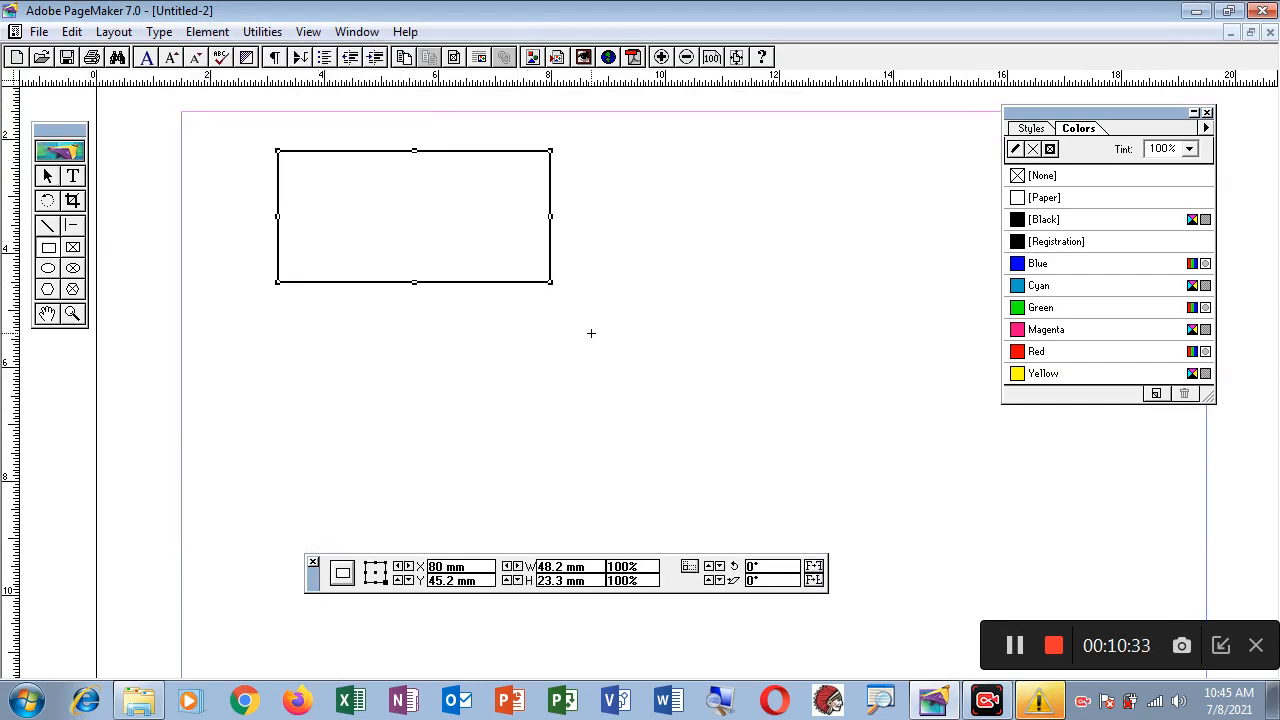
pyautogui.click(48, 268)
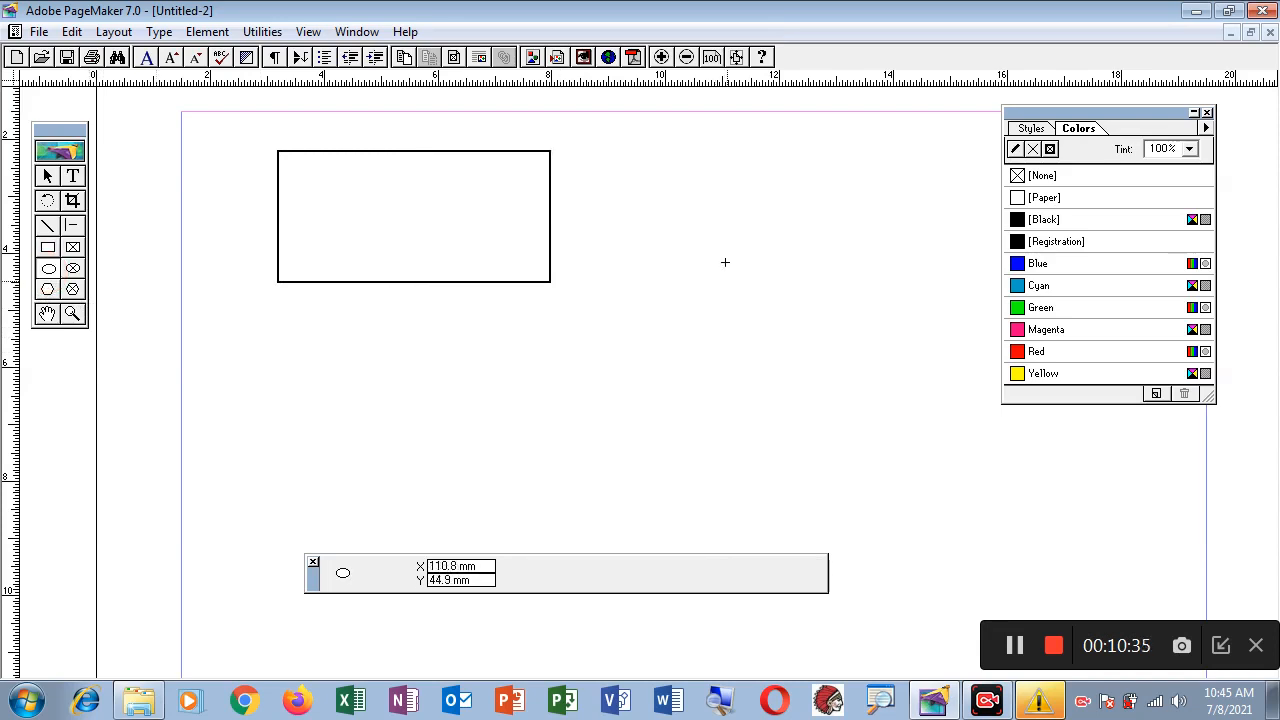
pyautogui.moveTo(661, 168)
pyautogui.mouseDown()
pyautogui.moveTo(843, 363)
pyautogui.moveTo(883, 371)
pyautogui.mouseUp()
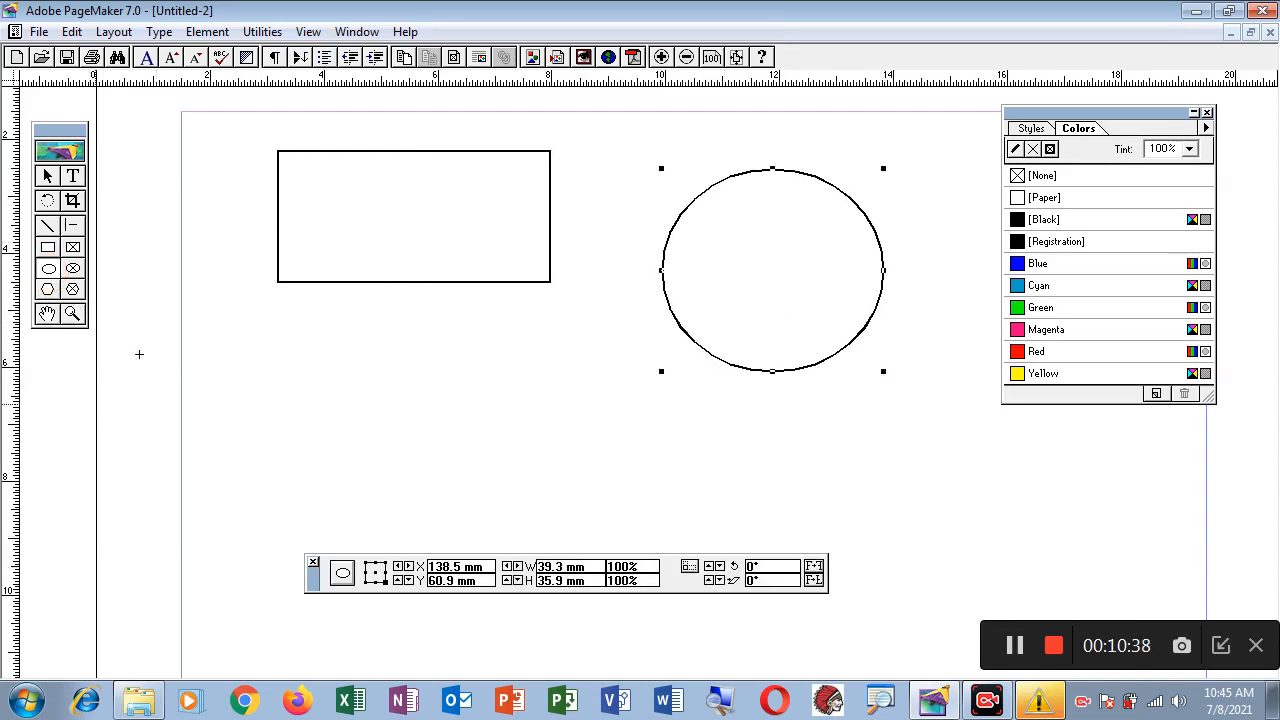
# Move the ellipse to about X 71.8 mm, Y 85.1 mm and the rectangle to about X 141.8 mm, Y 46.3 mm.
pyautogui.click(47, 176)
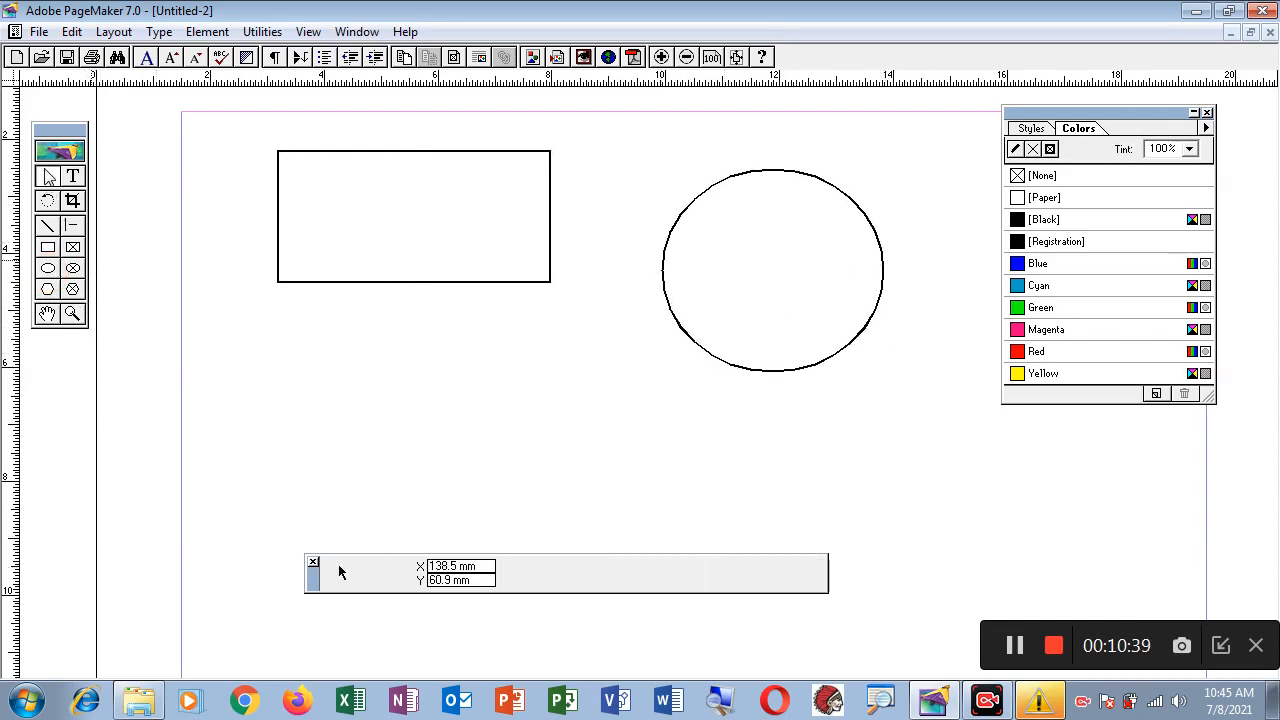
pyautogui.click(670, 236)
pyautogui.moveTo(535, 362); pyautogui.dragTo(562, 344)
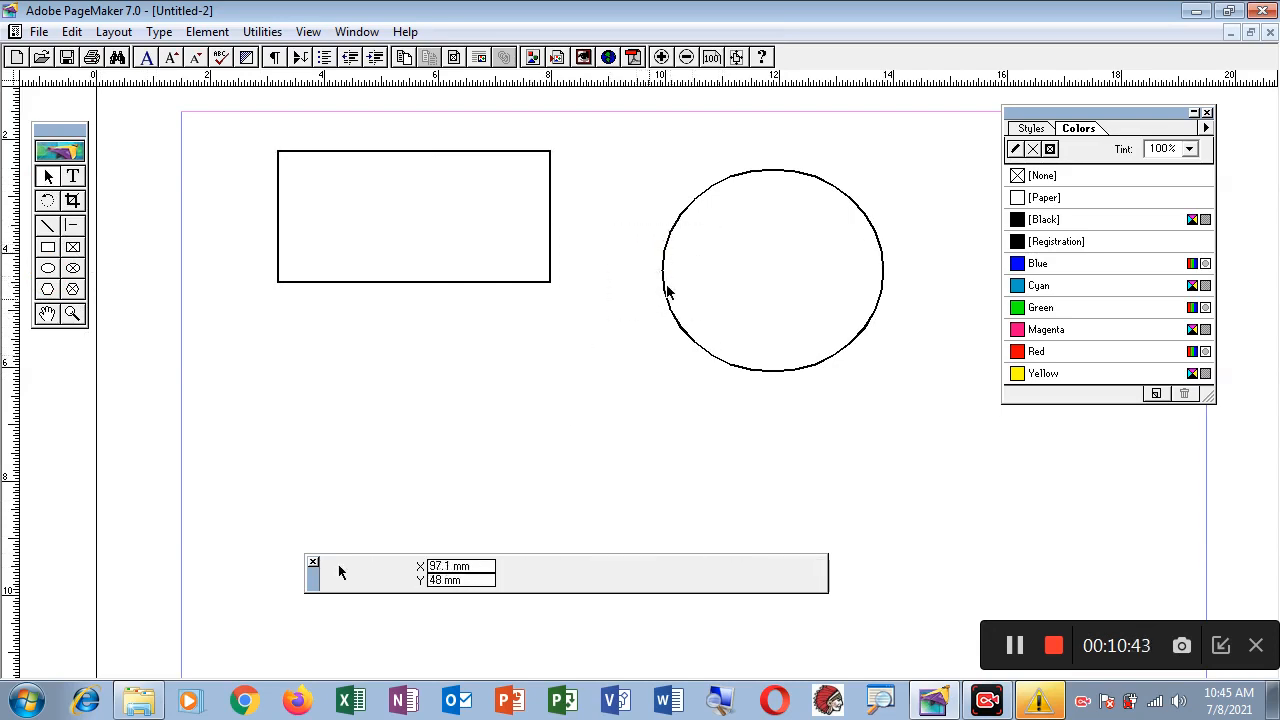
pyautogui.click(665, 270)
pyautogui.moveTo(668, 259); pyautogui.dragTo(289, 397)
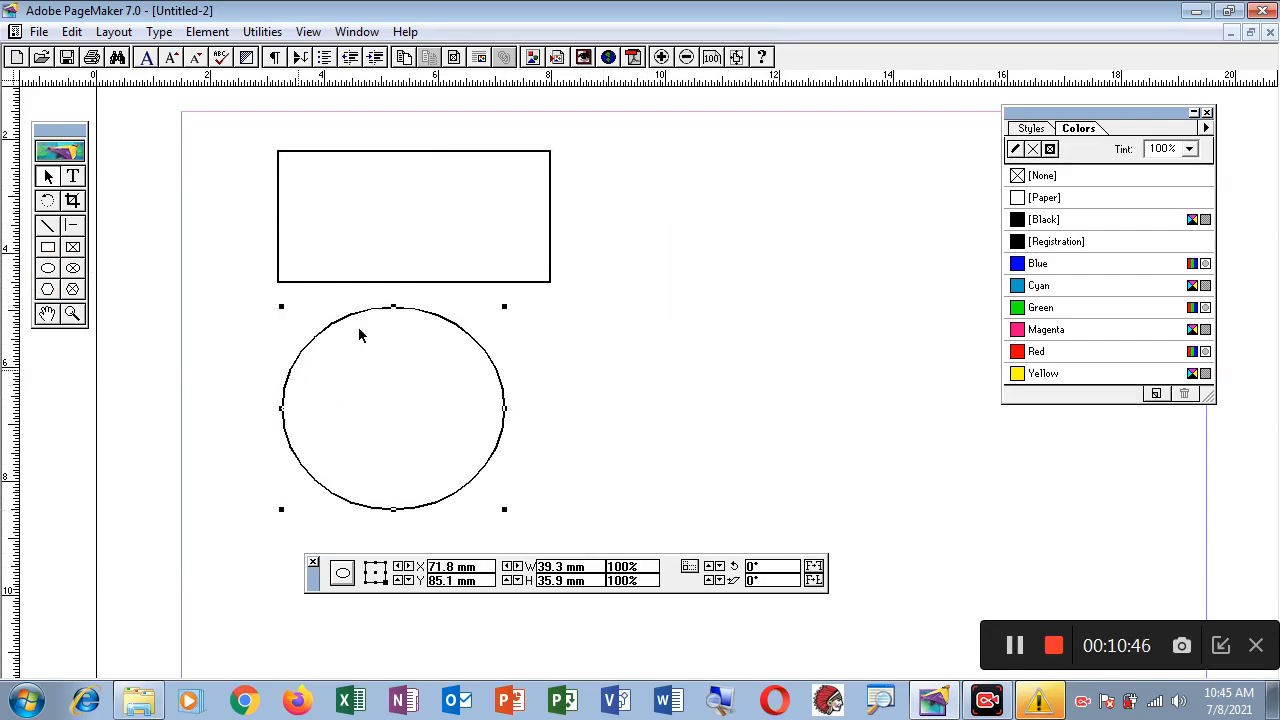
pyautogui.click(533, 152)
pyautogui.moveTo(533, 152); pyautogui.dragTo(900, 165)
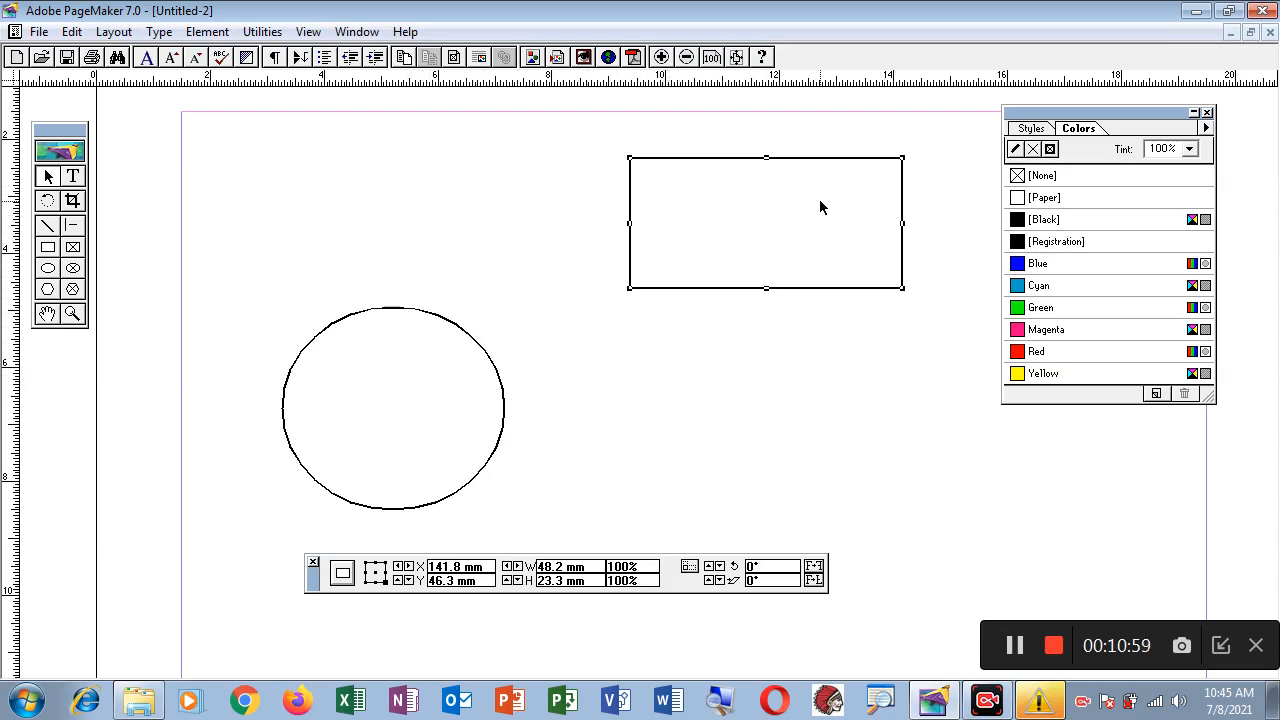
# Group the rectangle and the ellipse, and move the group to about X 127.2 mm, Y 80.3 mm.
pyautogui.click(407, 316)
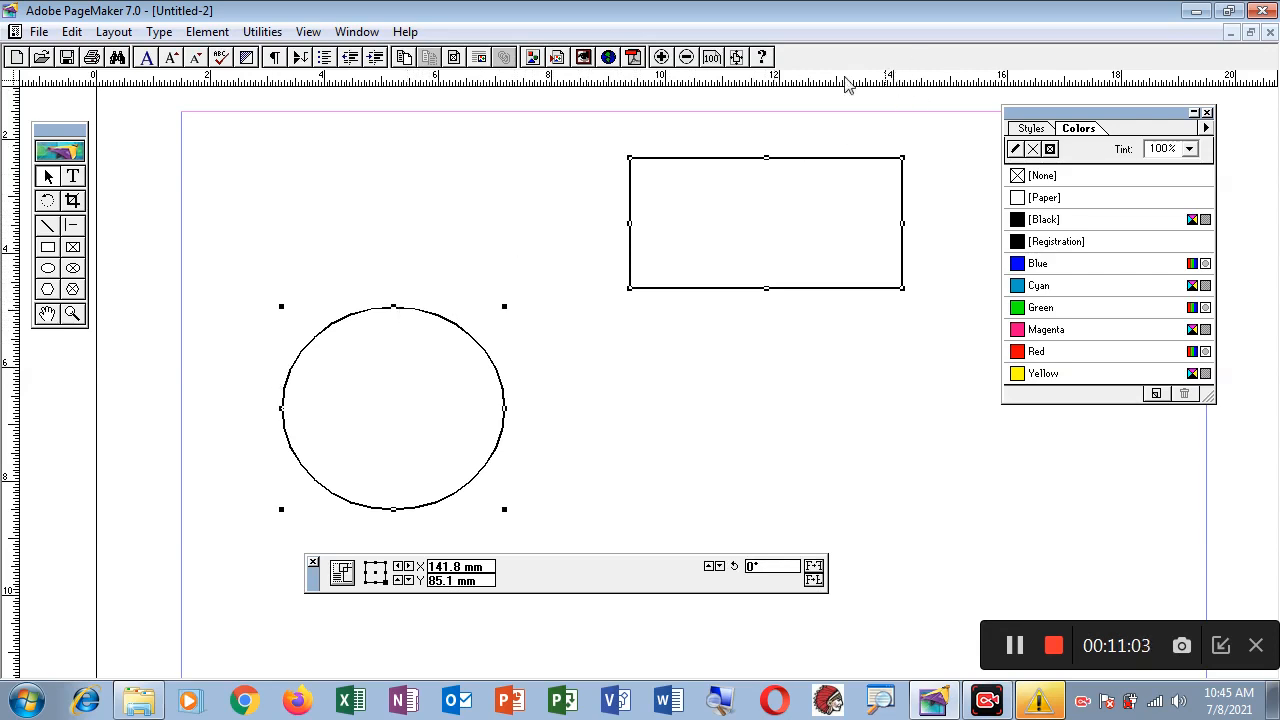
pyautogui.click(207, 32)
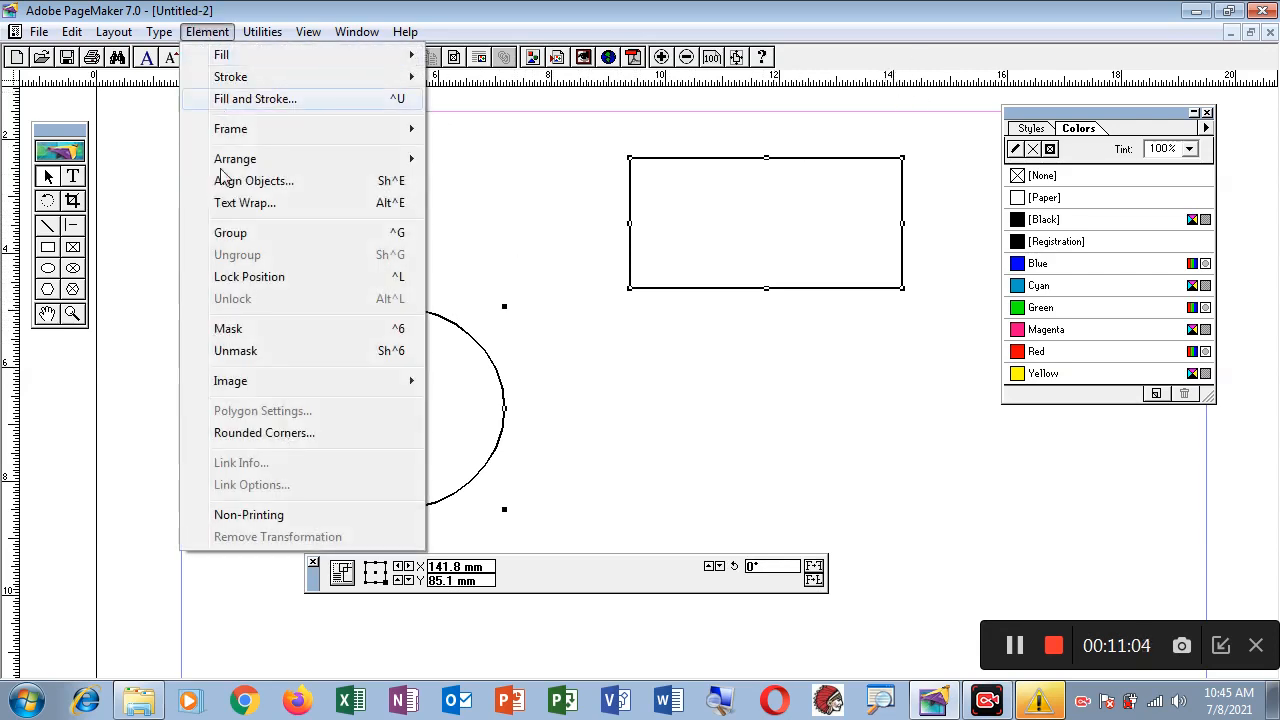
pyautogui.click(237, 233)
pyautogui.moveTo(731, 256); pyautogui.dragTo(546, 270)
pyautogui.moveTo(374, 328); pyautogui.dragTo(524, 269)
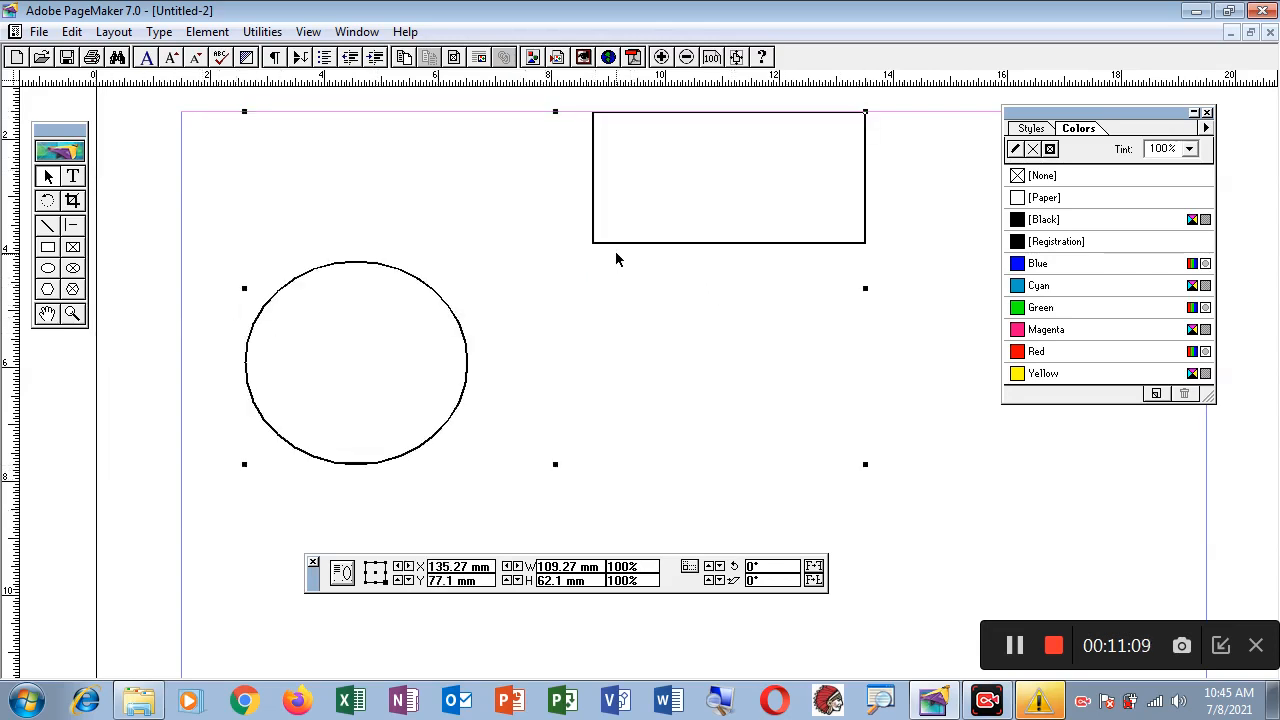
pyautogui.moveTo(614, 254); pyautogui.dragTo(608, 306)
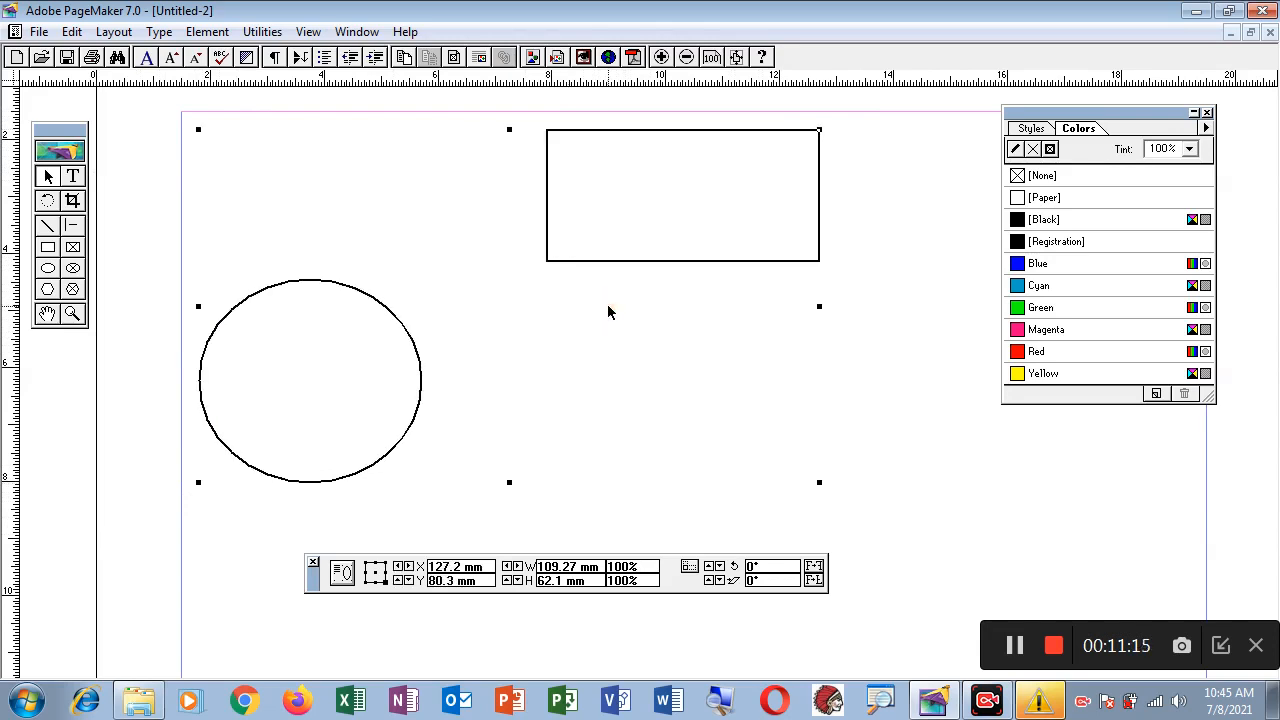
# Ungroup the rectangle and the ellipse, and deselect both shapes.
pyautogui.click(218, 35)
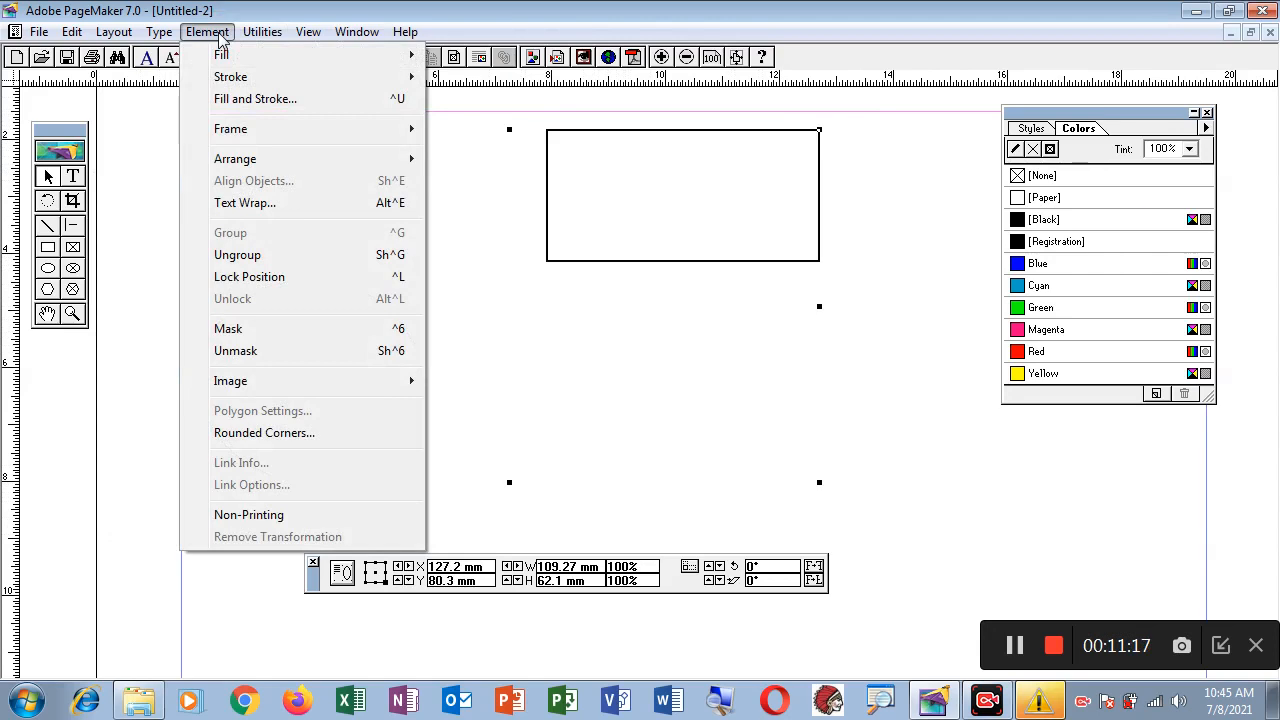
pyautogui.click(265, 258)
pyautogui.click(717, 385)
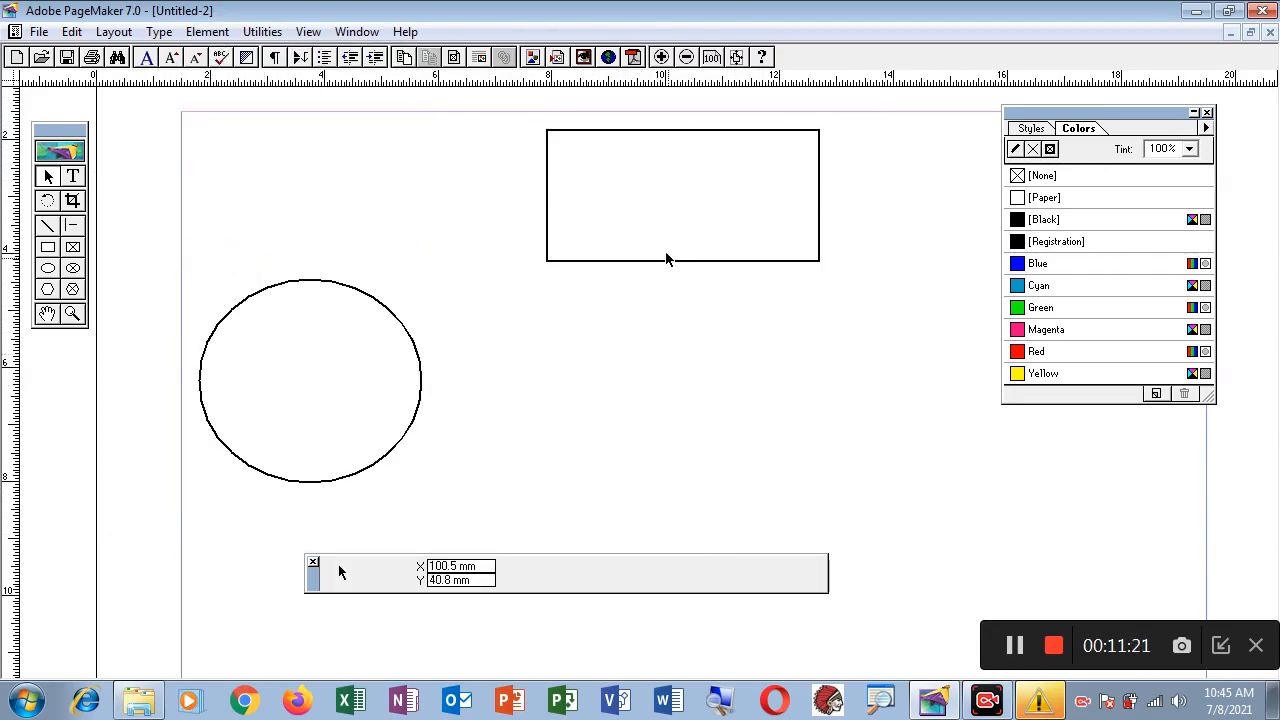
# Move the rectangle alone to about X 145.2 mm, Y 68.4 mm and the ellipse alone to about X 72.7 mm, Y 63 mm.
pyautogui.click(658, 131)
pyautogui.moveTo(658, 131); pyautogui.dragTo(760, 284)
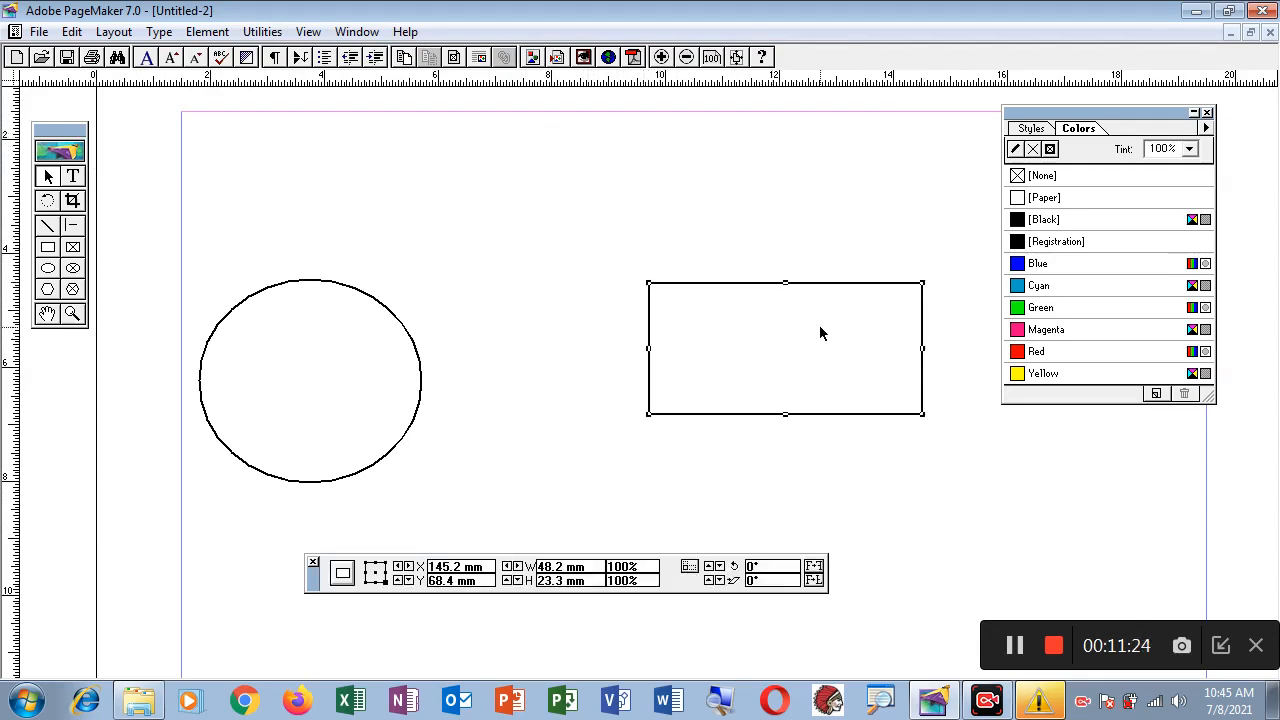
pyautogui.click(340, 291)
pyautogui.moveTo(340, 289); pyautogui.dragTo(428, 191)
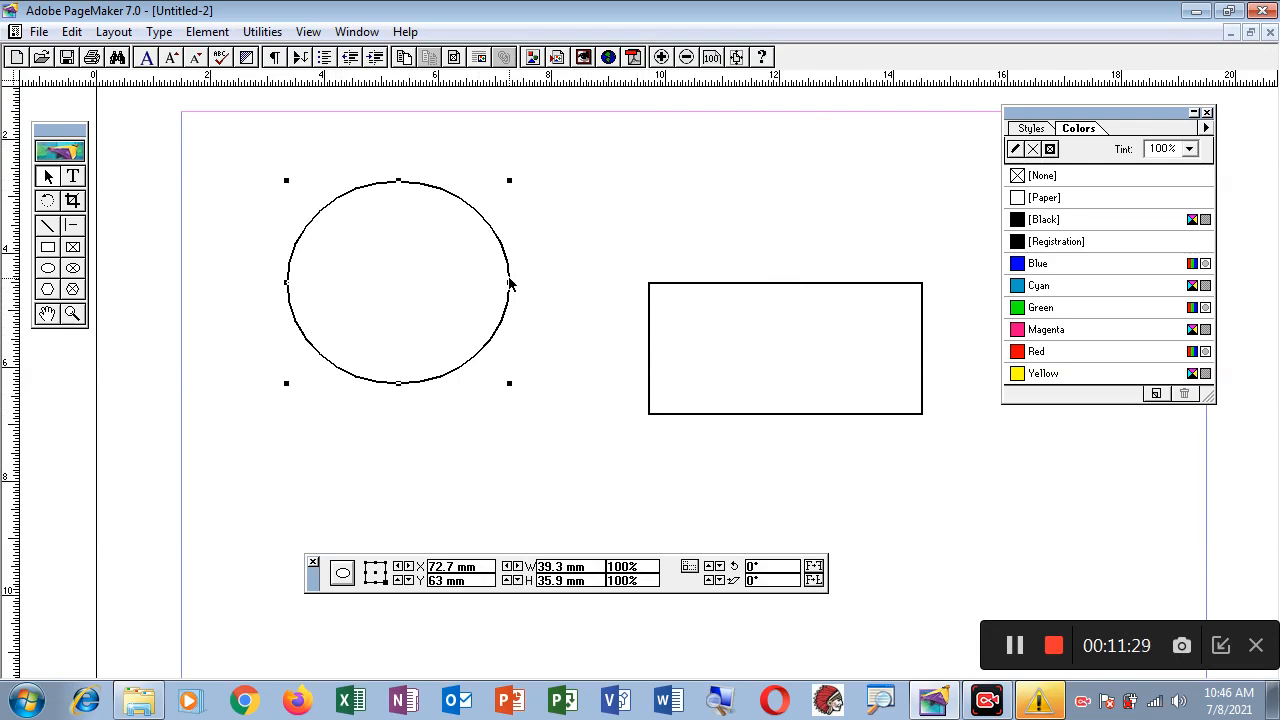
# Move the ellipse against the rectangle's left edge, to about X 97.6 mm, Y 79.8 mm, and undo that move.
pyautogui.click(210, 32)
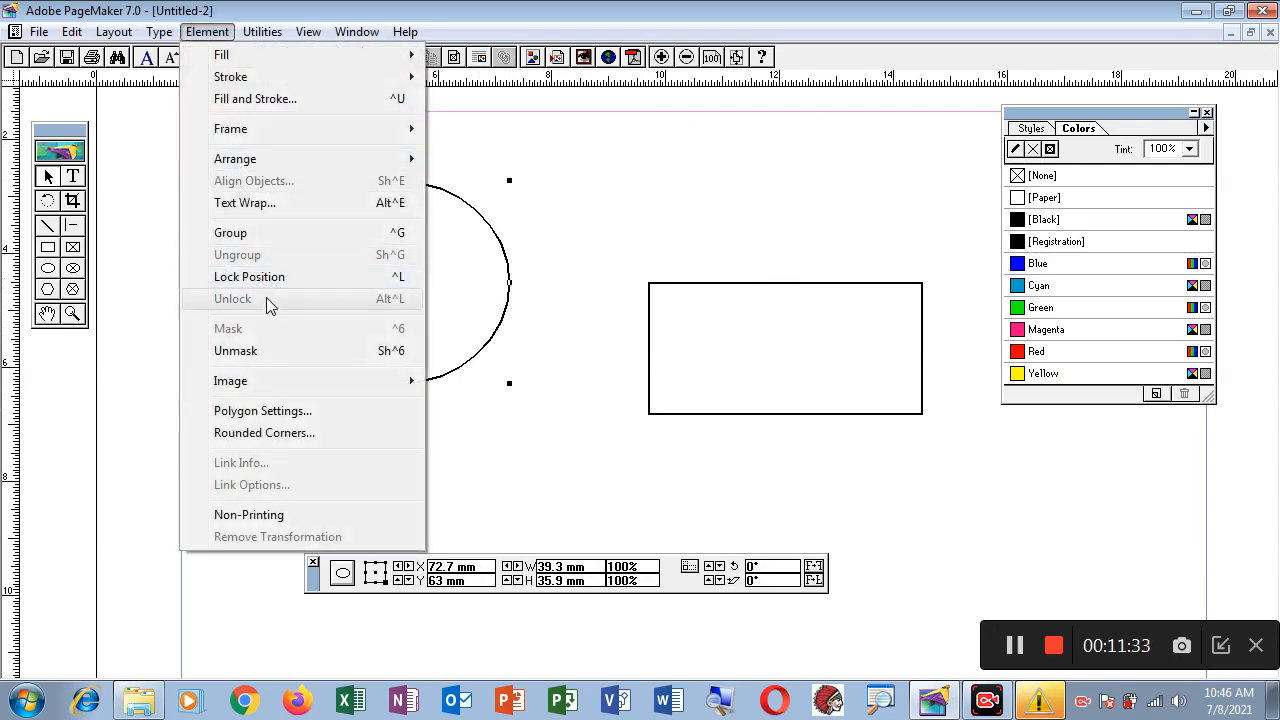
pyautogui.click(565, 225)
pyautogui.moveTo(471, 207); pyautogui.dragTo(611, 302)
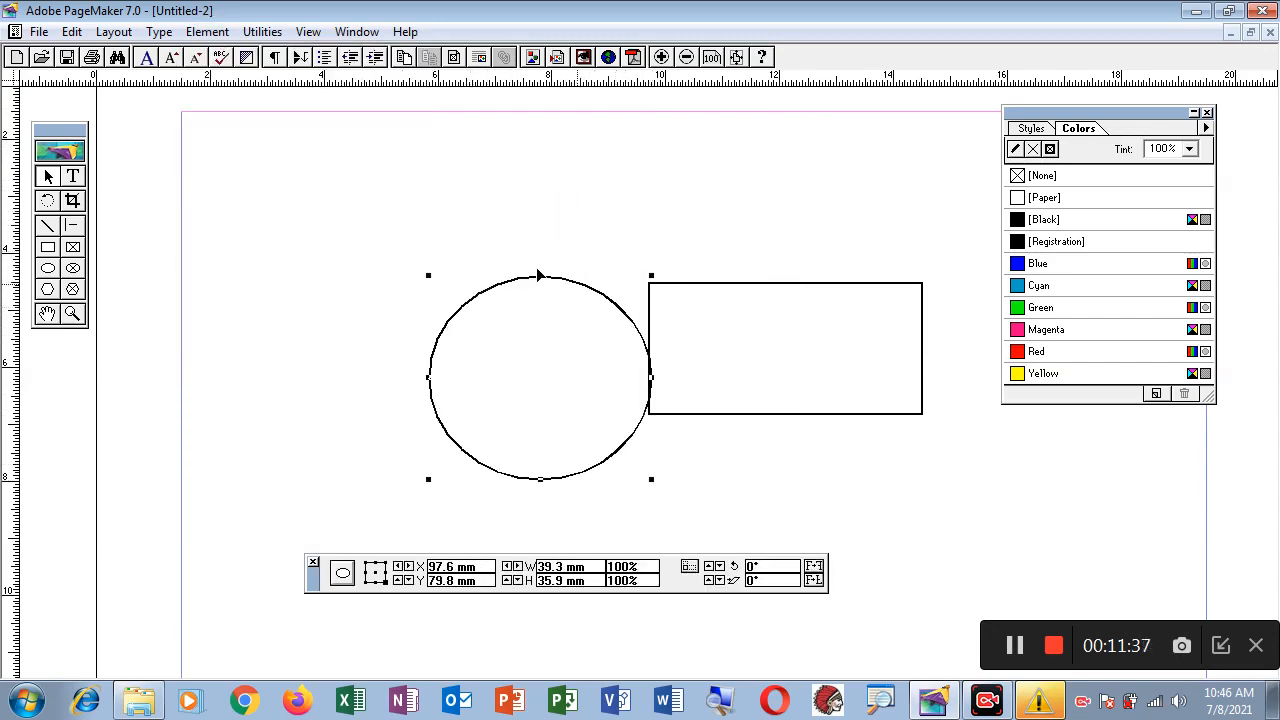
pyautogui.hotkey('ctrl', 'z')
# Move the rectangle to about X 137.1 mm, Y 45.5 mm and lock its position.
pyautogui.click(721, 284)
pyautogui.moveTo(723, 290); pyautogui.dragTo(674, 165)
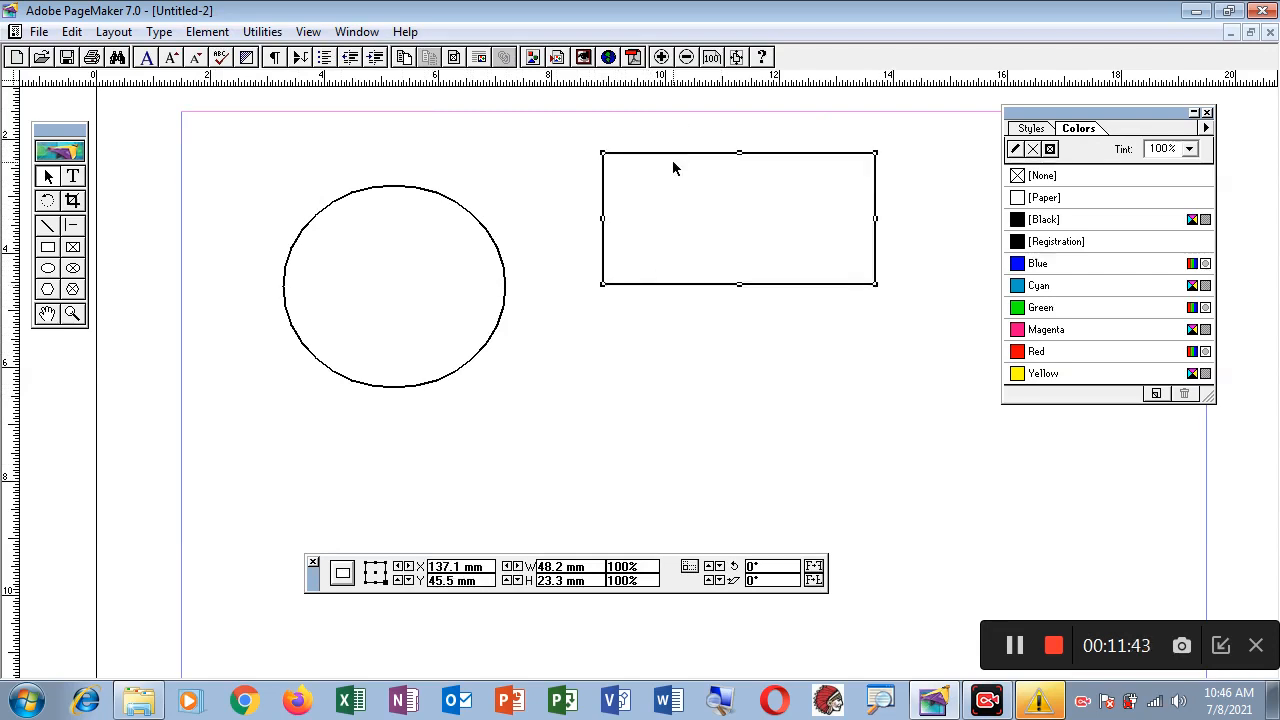
pyautogui.click(210, 32)
pyautogui.click(267, 285)
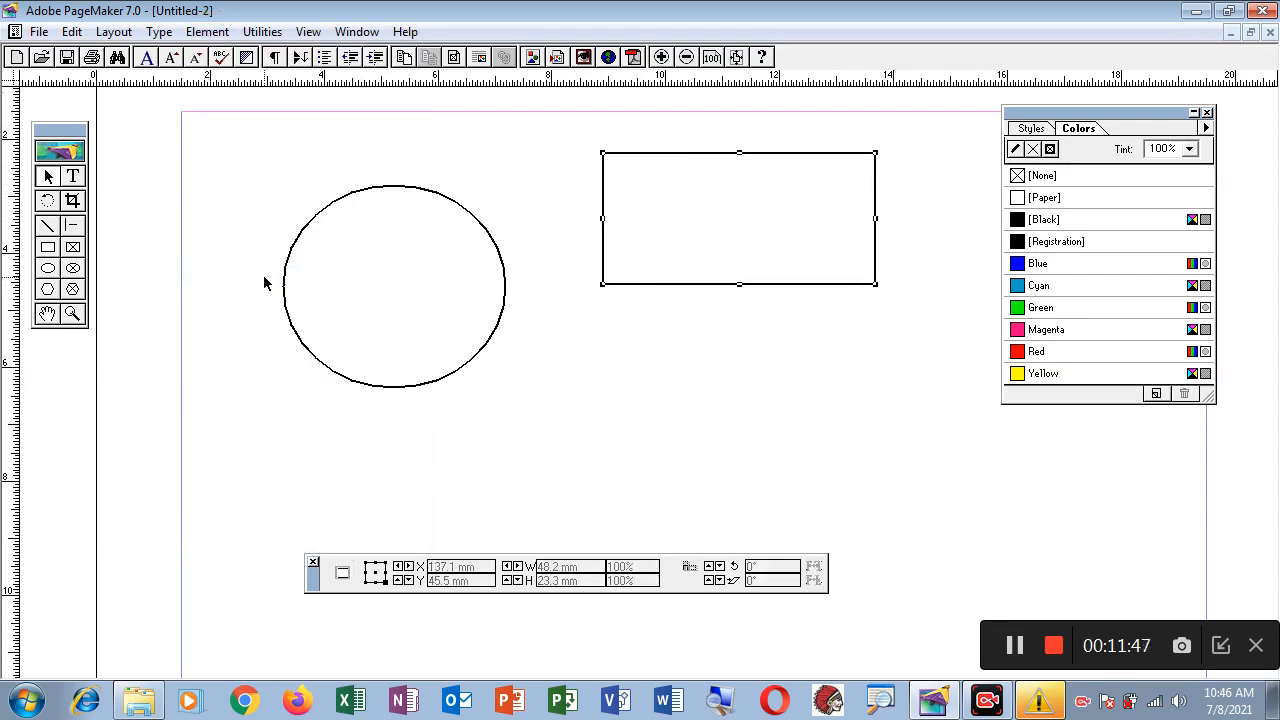
# Try to move the locked rectangle, and move the unlocked ellipse to about X 60.2 mm, Y 63.8 mm.
pyautogui.click(665, 155)
pyautogui.moveTo(665, 157); pyautogui.dragTo(699, 208)
pyautogui.moveTo(686, 152); pyautogui.dragTo(717, 218)
pyautogui.moveTo(458, 220); pyautogui.dragTo(450, 320)
pyautogui.moveTo(422, 266); pyautogui.dragTo(416, 236)
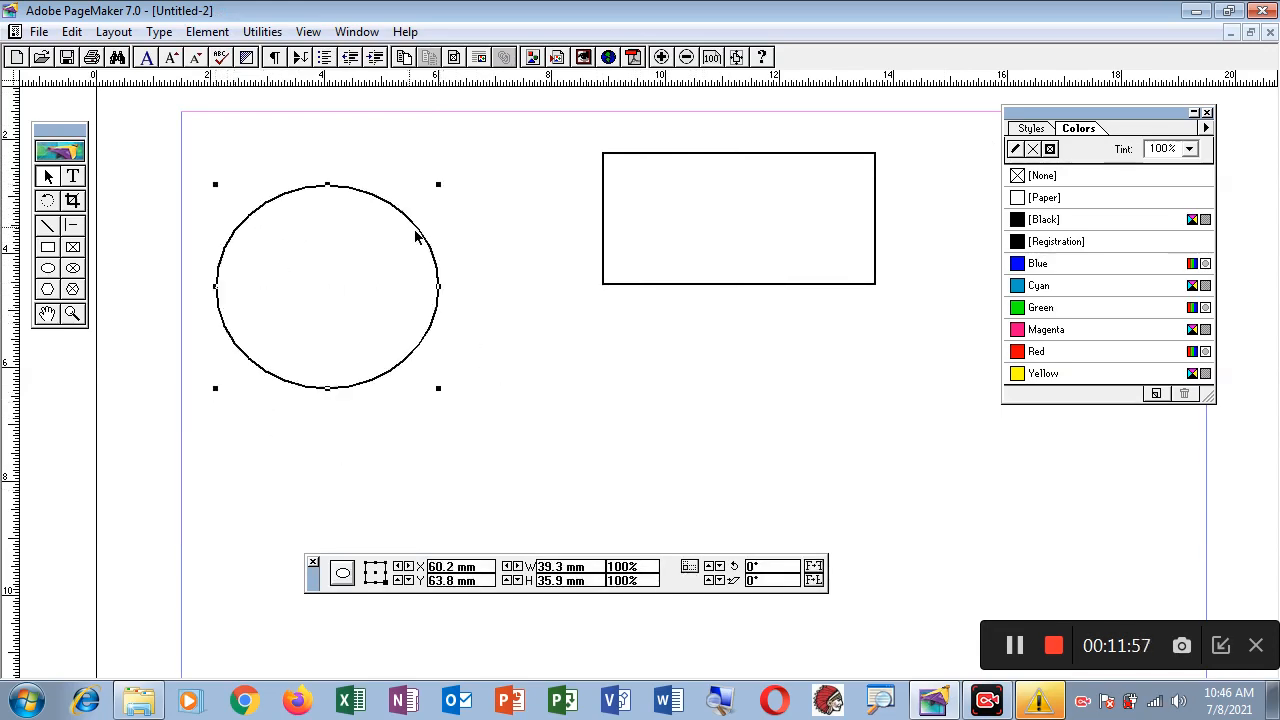
# Unlock the rectangle and move it to about X 131.8 mm, Y 51.5 mm.
pyautogui.click(687, 155)
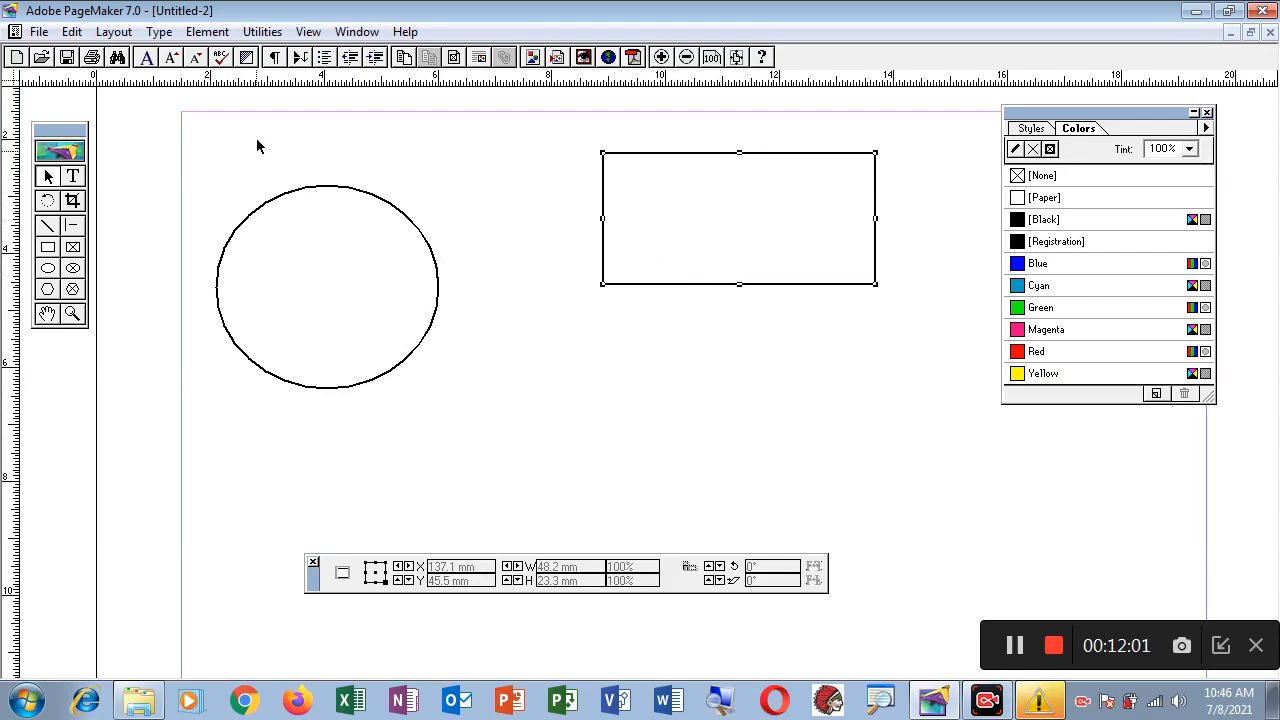
pyautogui.click(207, 31)
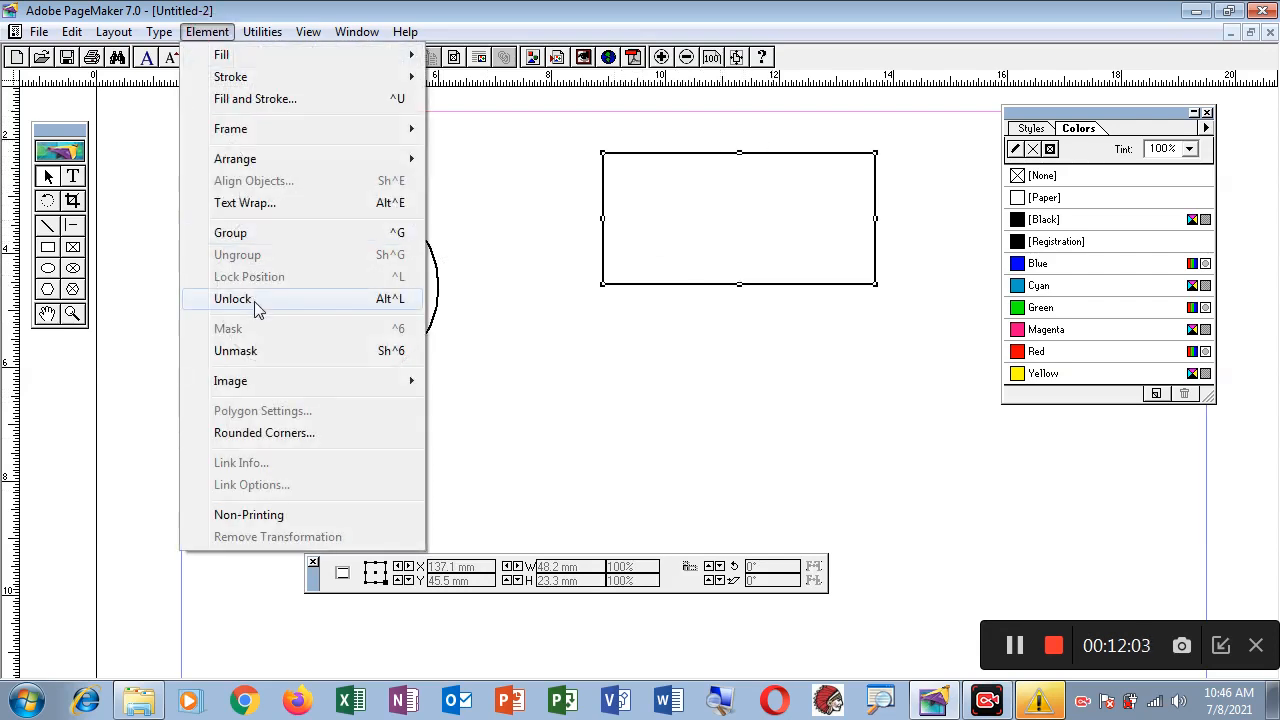
pyautogui.click(259, 298)
pyautogui.moveTo(644, 196); pyautogui.dragTo(668, 266)
pyautogui.moveTo(666, 154); pyautogui.dragTo(730, 279)
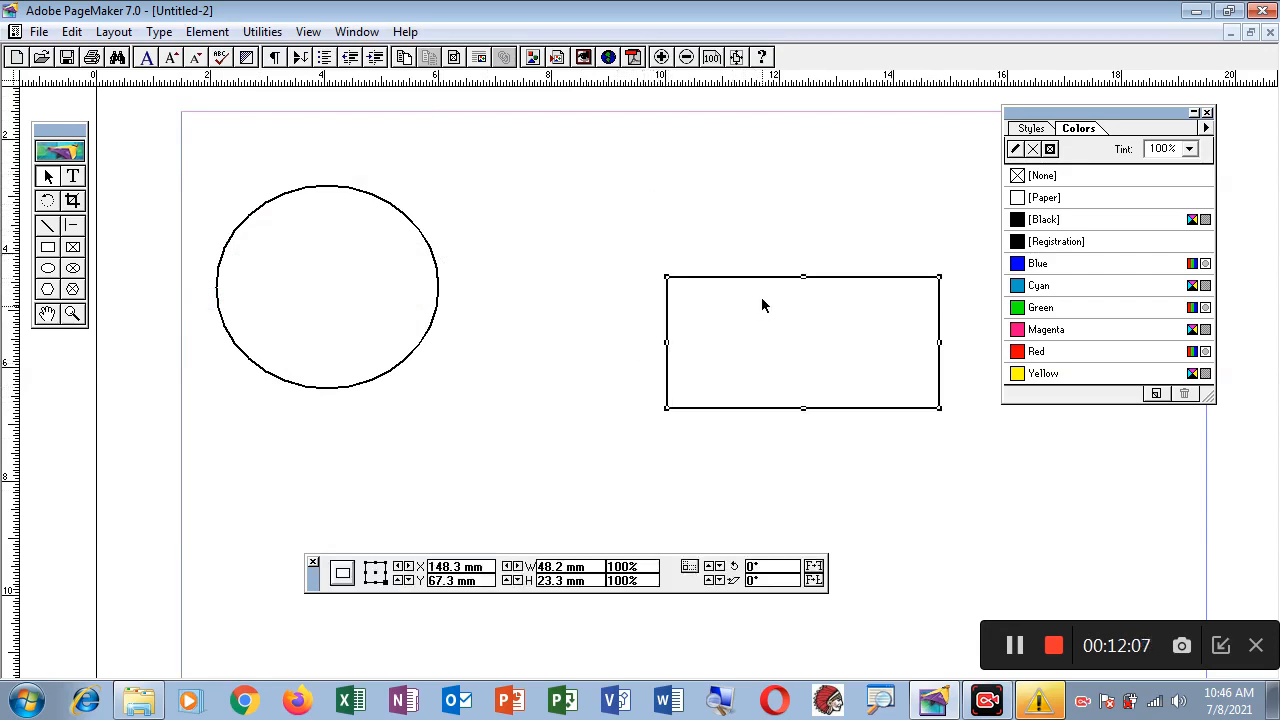
pyautogui.moveTo(688, 216); pyautogui.dragTo(636, 189)
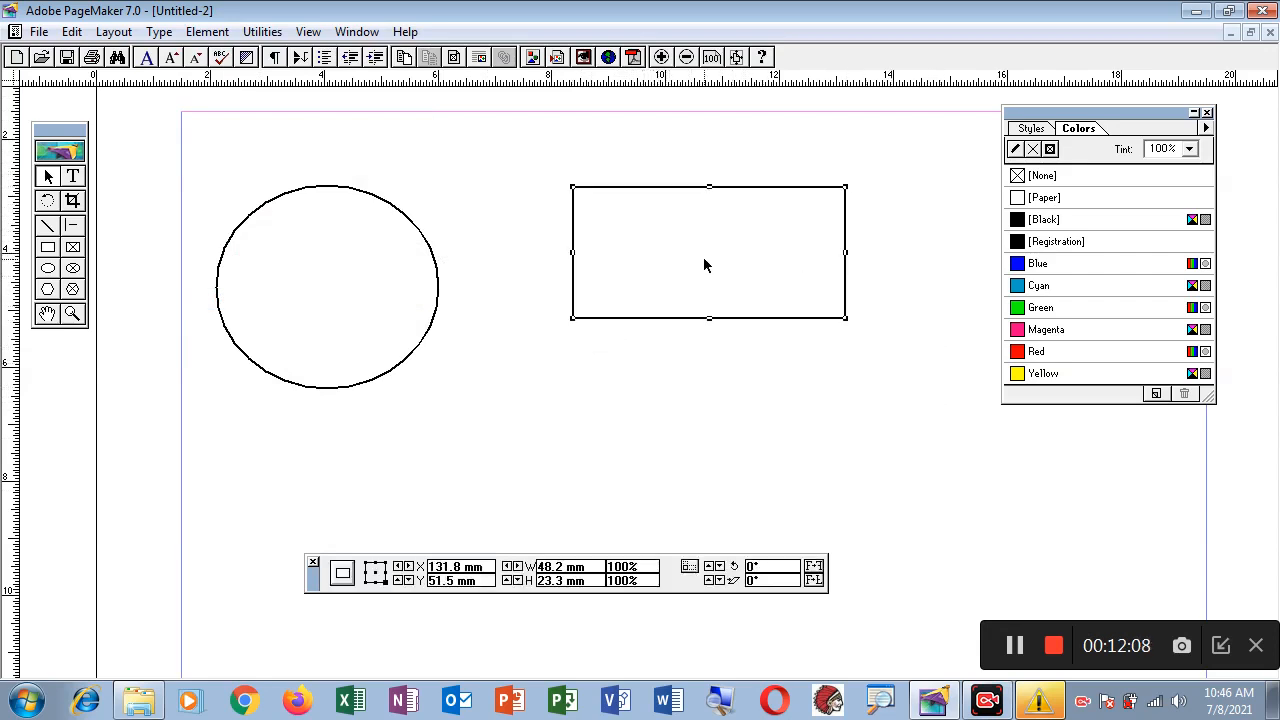
# Lock the ellipse's position and try to move the locked ellipse.
pyautogui.click(348, 189)
pyautogui.click(212, 38)
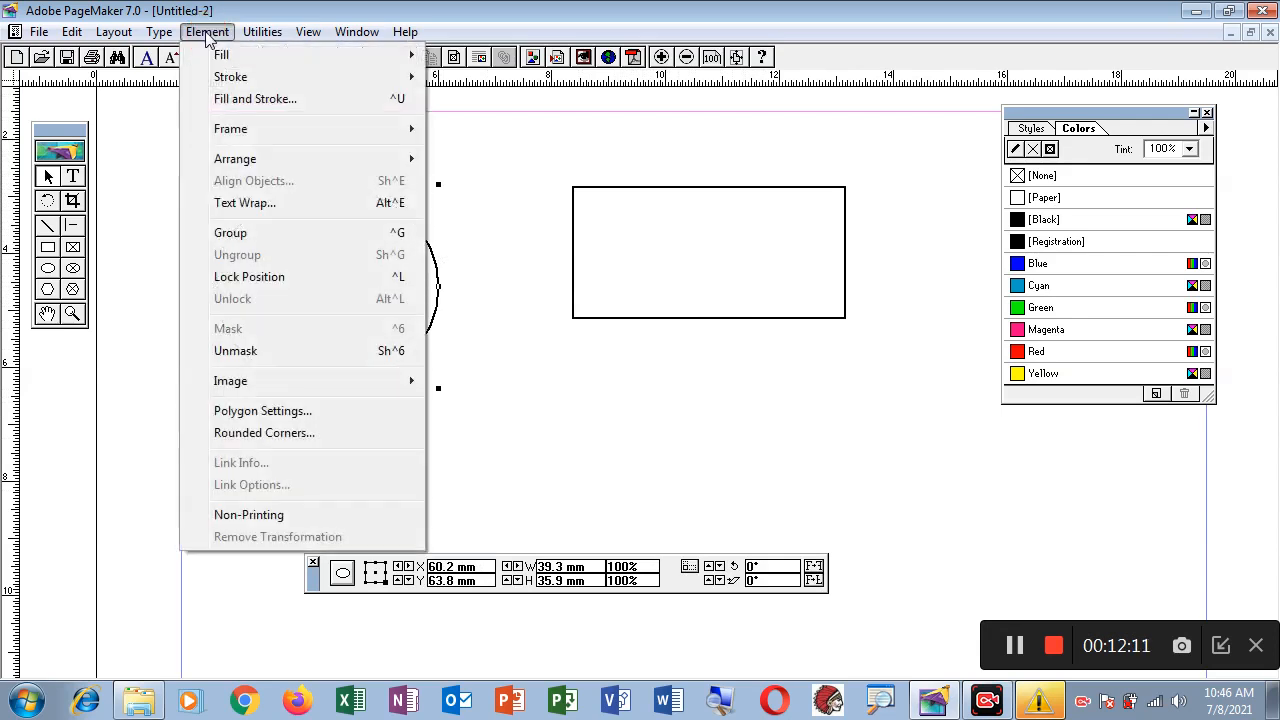
pyautogui.click(266, 277)
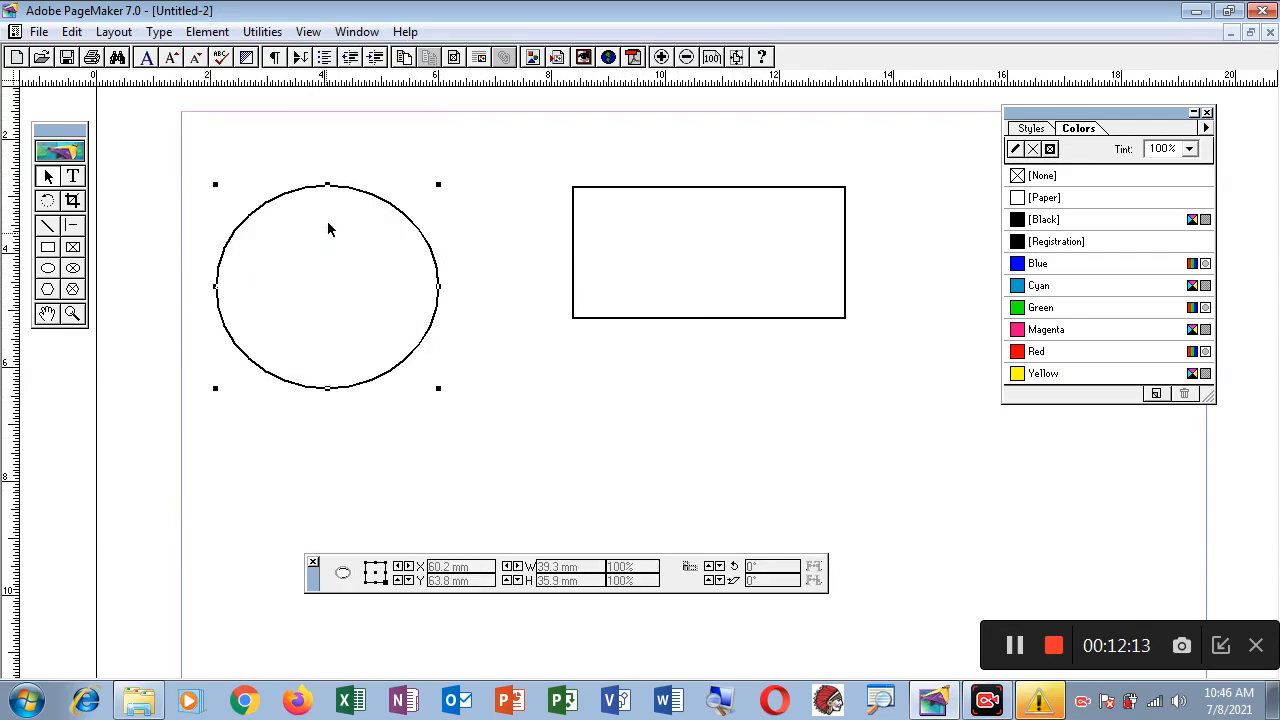
pyautogui.click(362, 214)
pyautogui.click(363, 200)
# Unlock the ellipse and move it to about X 68.6 mm, Y 75.5 mm.
pyautogui.click(207, 33)
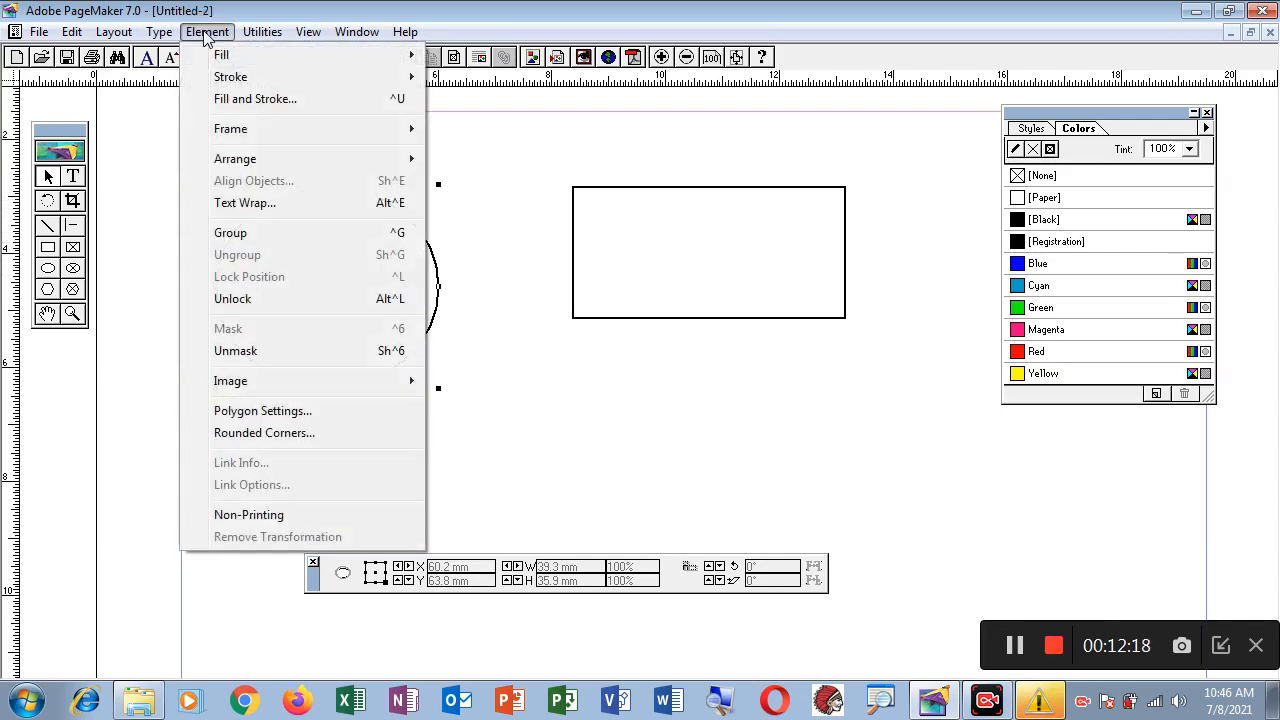
pyautogui.click(240, 298)
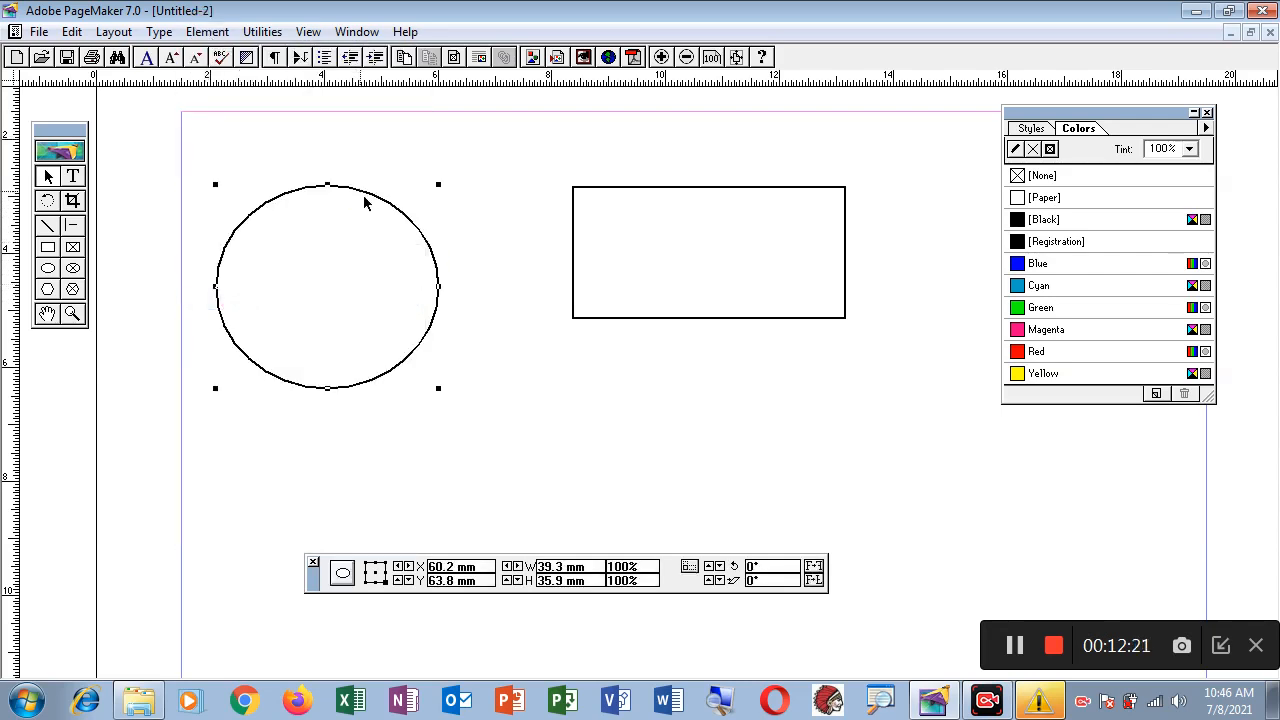
pyautogui.moveTo(366, 200); pyautogui.dragTo(414, 267)
pyautogui.click(215, 33)
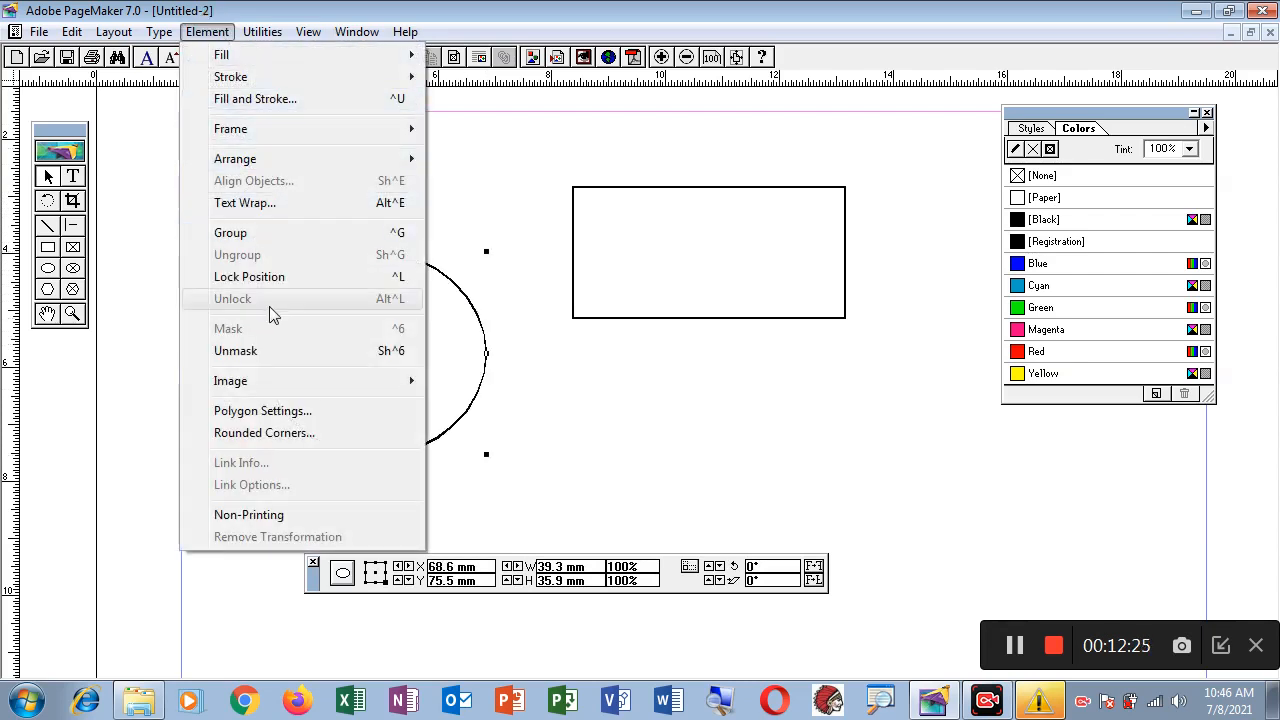
pyautogui.moveTo(245, 136)
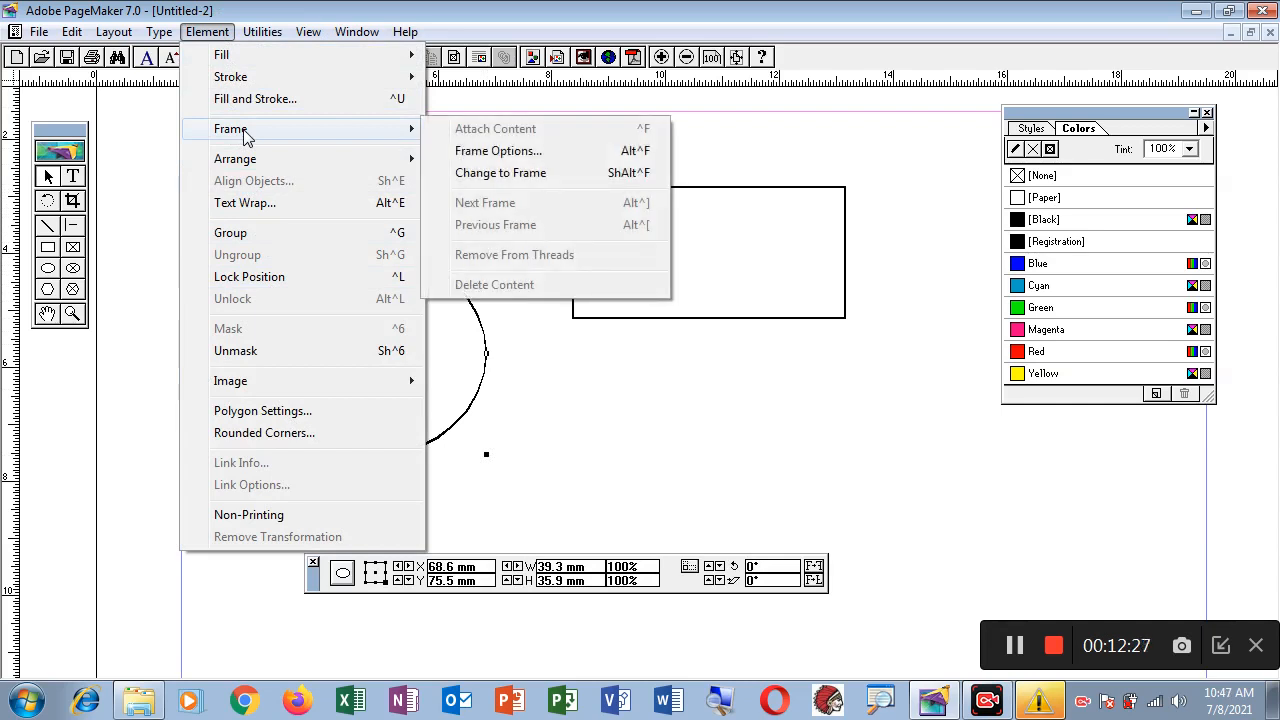
pyautogui.moveTo(258, 388)
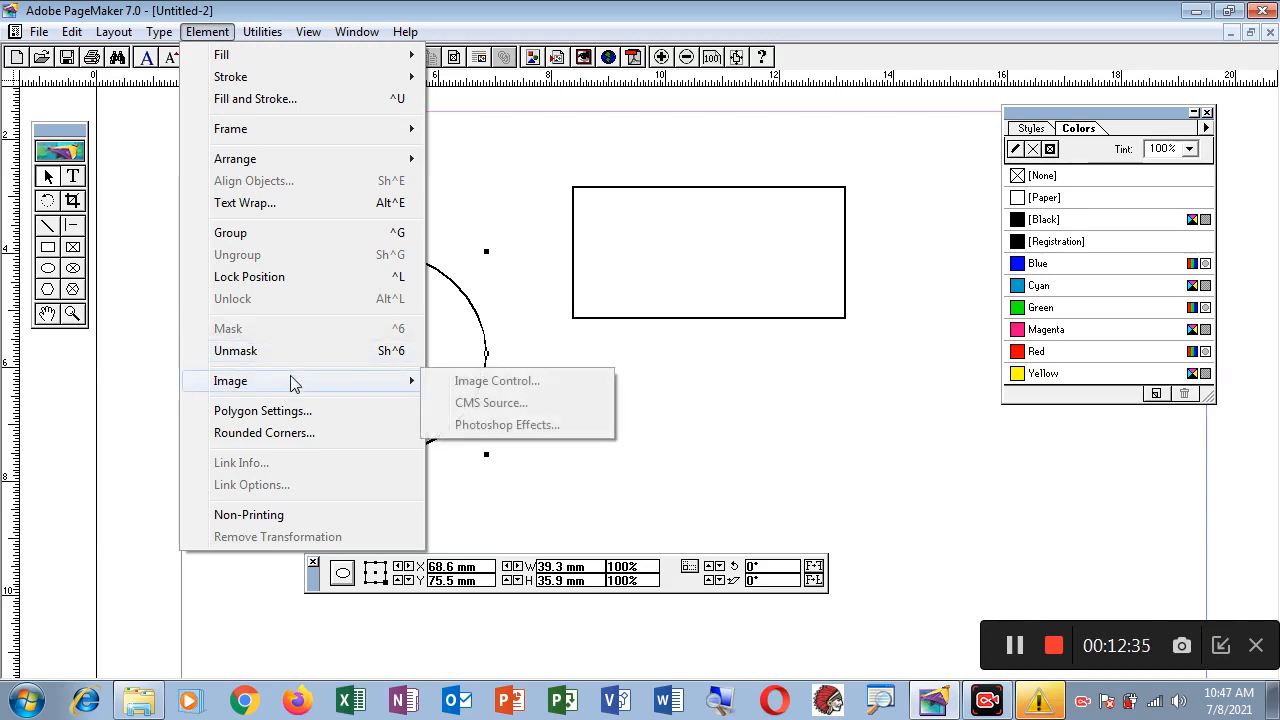
pyautogui.click(621, 381)
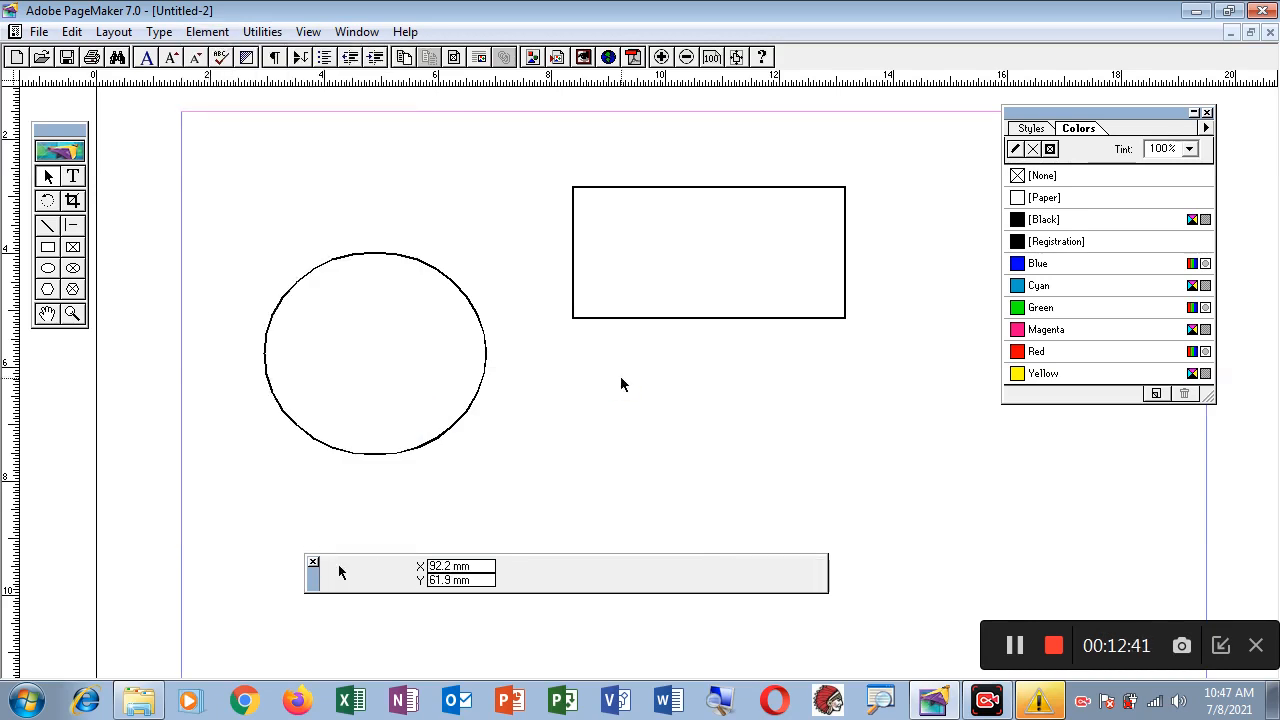